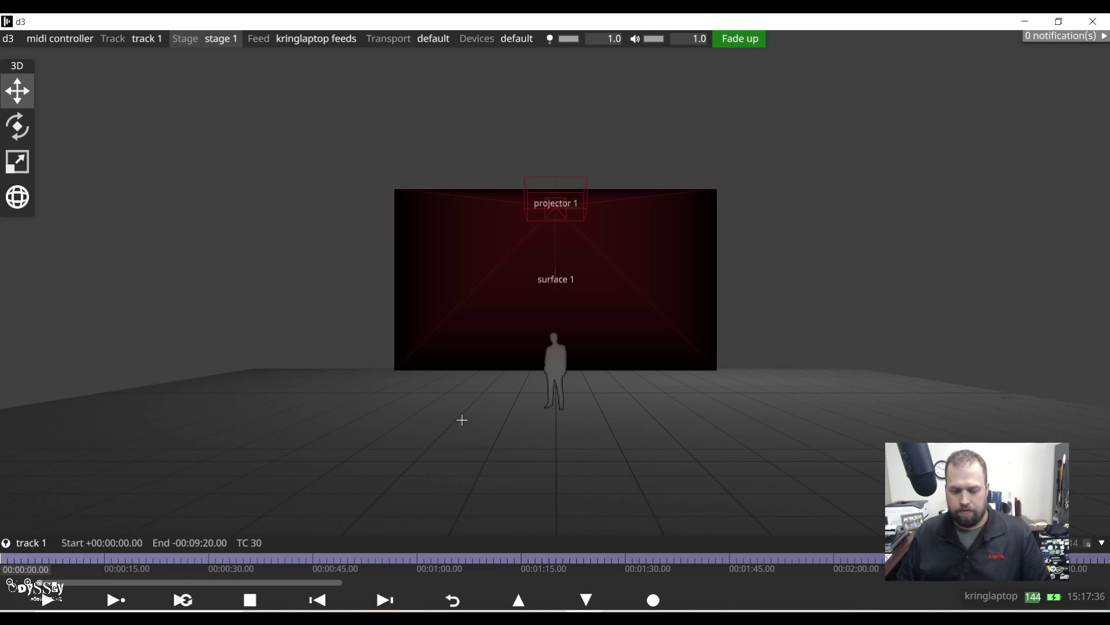
Step: Add a Video layer to track 1 by searching 'vi' in the layer list
{"action": "key", "text": "ctrl+l"}
{"action": "type", "text": "vi"}
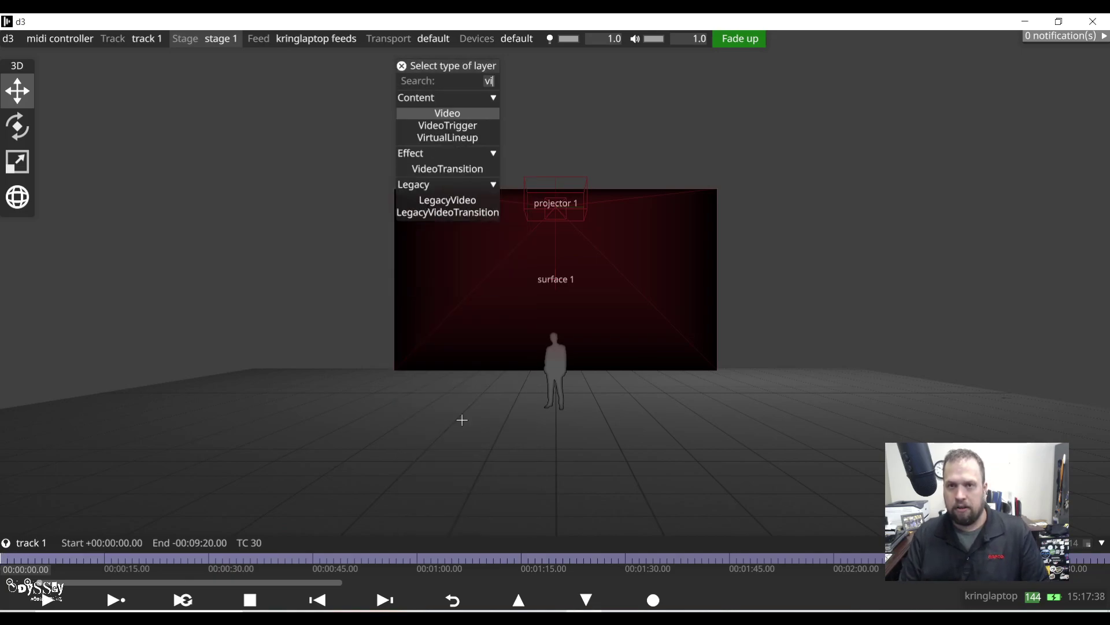
{"action": "key", "text": "Return"}
Step: Load george.jpg as the Video layer's media
{"action": "left_click", "coordinate": [44, 164]}
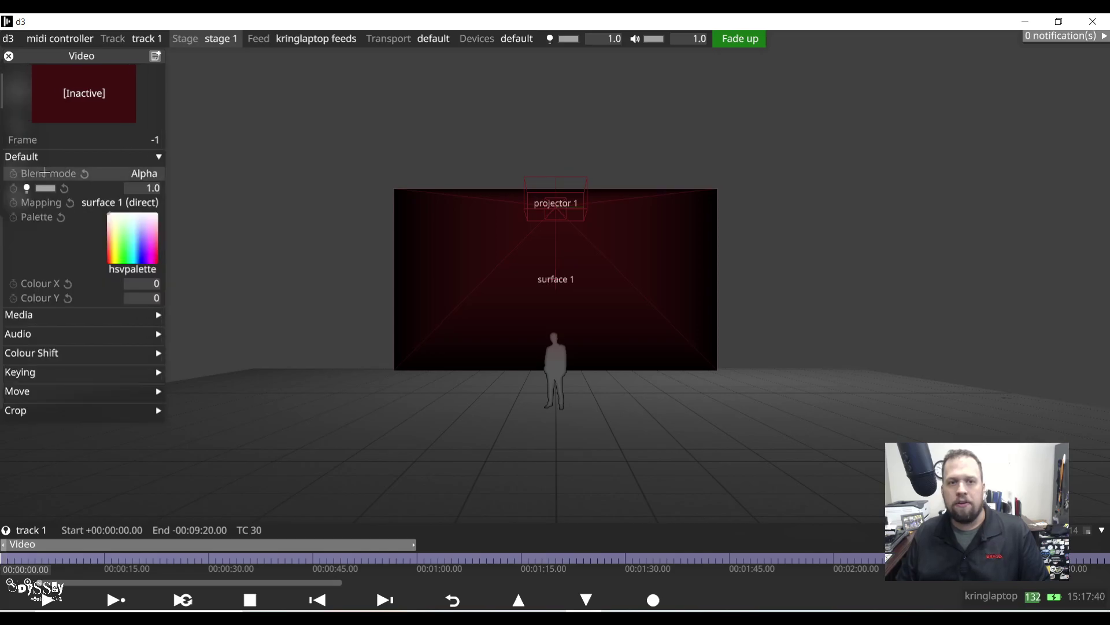
{"action": "left_click", "coordinate": [37, 162]}
{"action": "left_click", "coordinate": [33, 177]}
{"action": "left_click", "coordinate": [103, 193]}
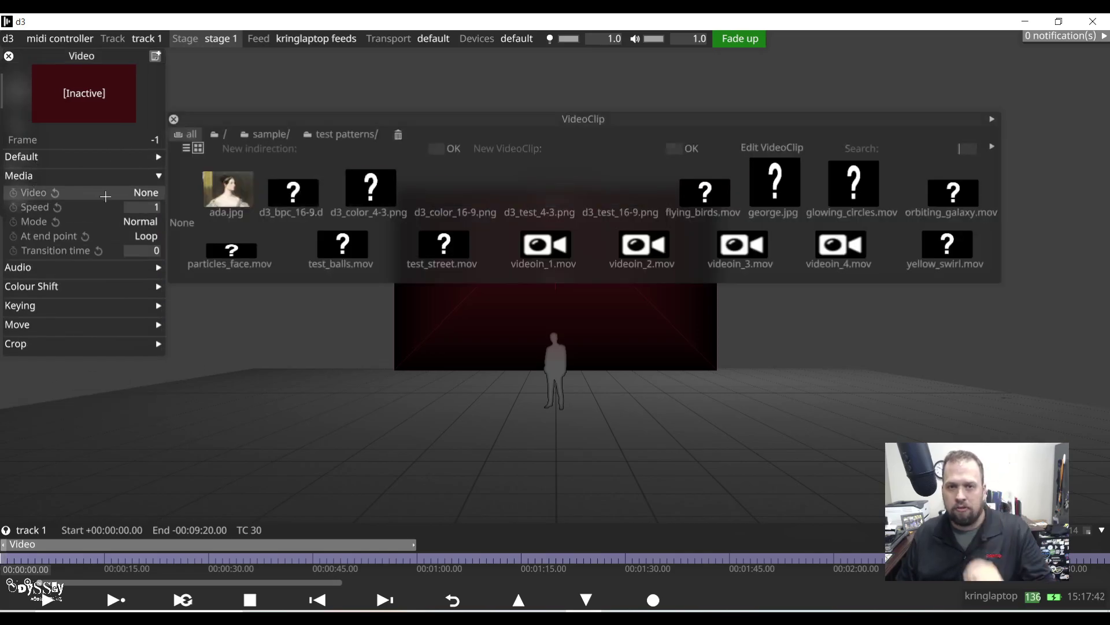
{"action": "left_click", "coordinate": [791, 186]}
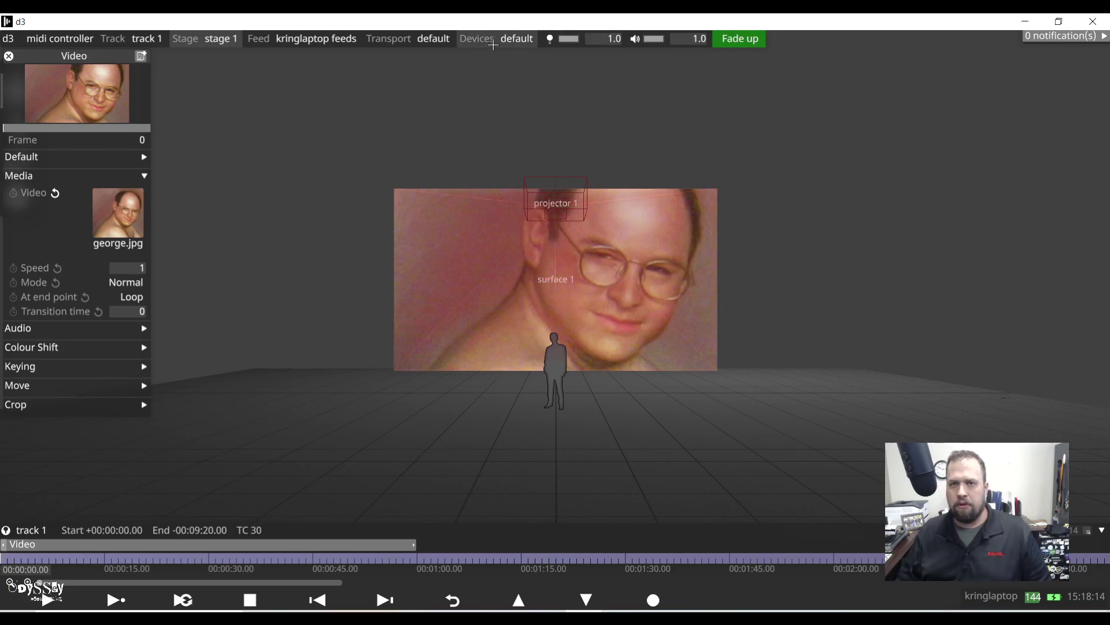
Step: Add a new device to the Device List named 'MIDI Controller'
{"action": "left_click", "coordinate": [487, 37]}
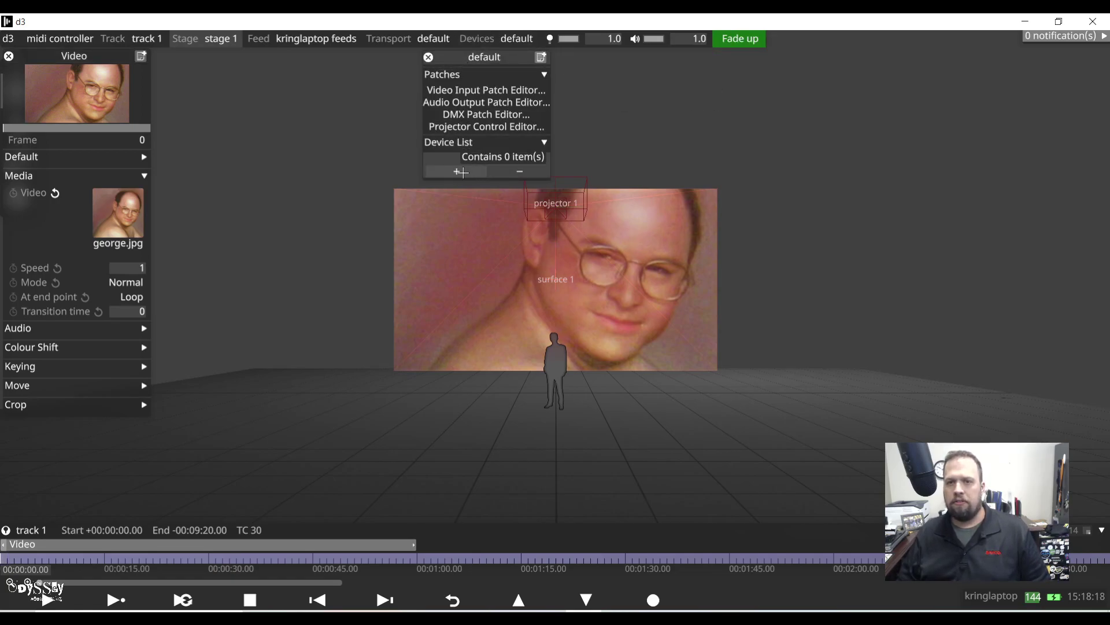
{"action": "left_click", "coordinate": [456, 168]}
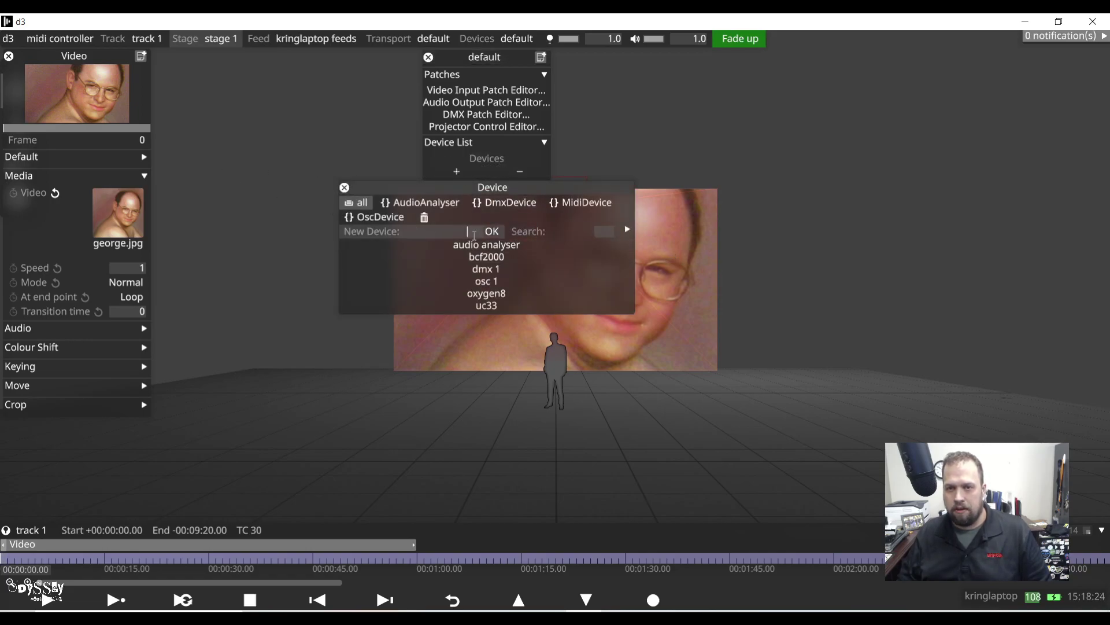
{"action": "left_click", "coordinate": [461, 223]}
{"action": "type", "text": "MIDI"}
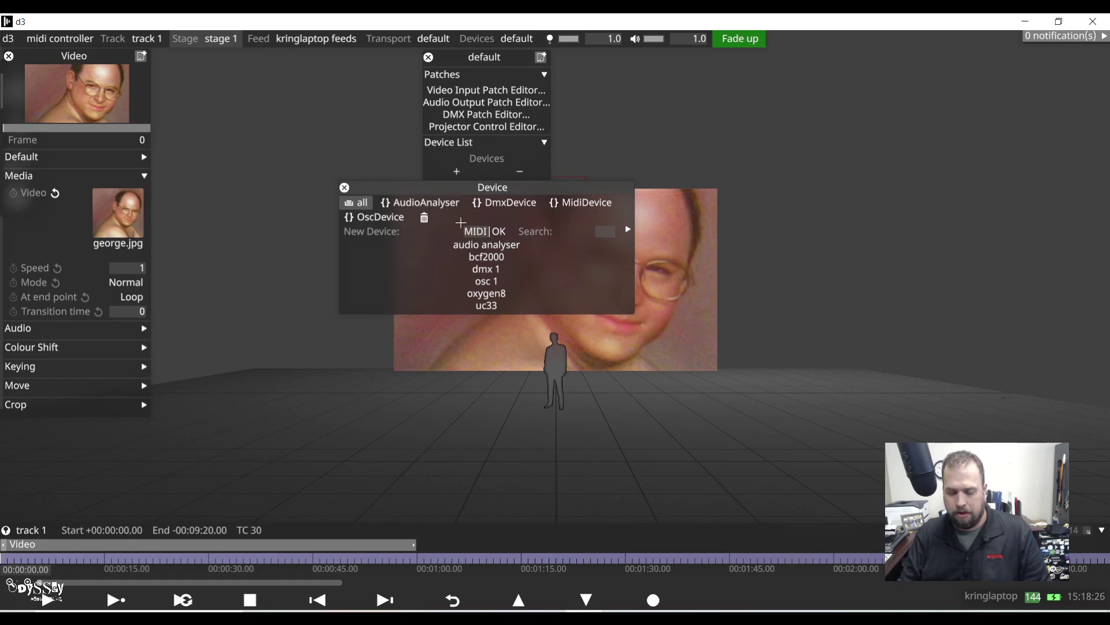
{"action": "type", "text": " Controller"}
{"action": "key", "text": "Return"}
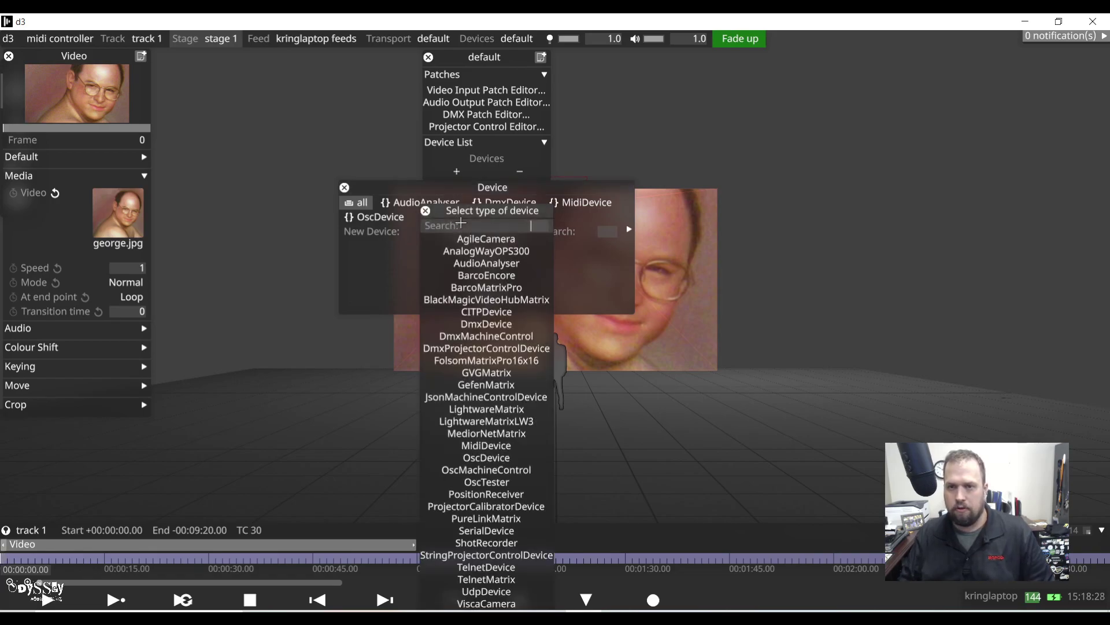
Step: Make the new device a MidiDevice and close its editor
{"action": "left_click_drag", "start_coordinate": [462, 212], "coordinate": [663, 104]}
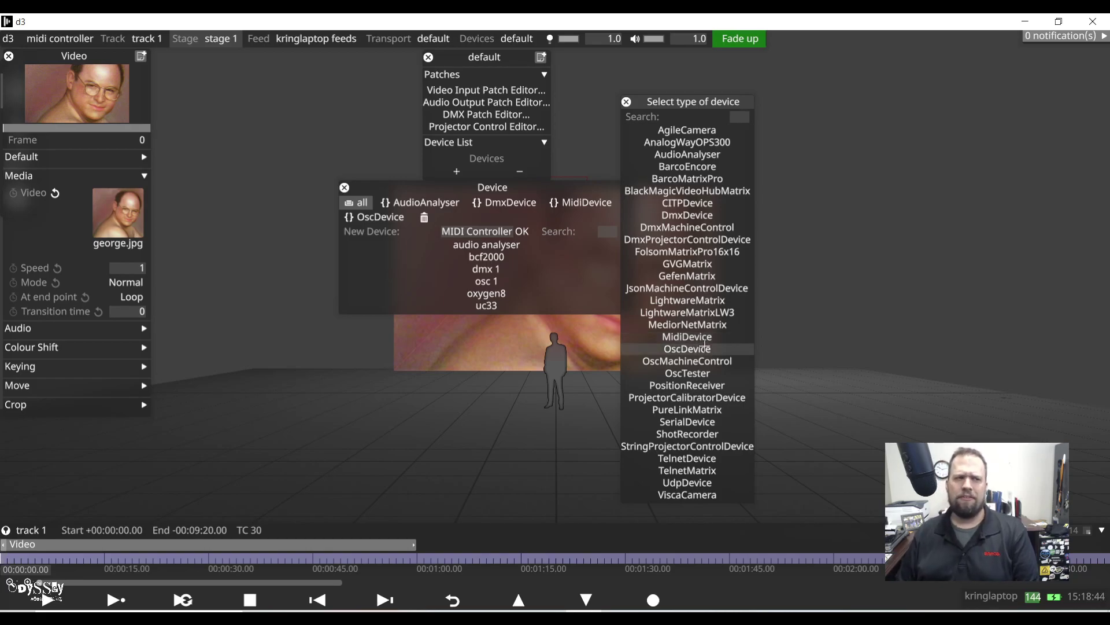
{"action": "left_click", "coordinate": [694, 337]}
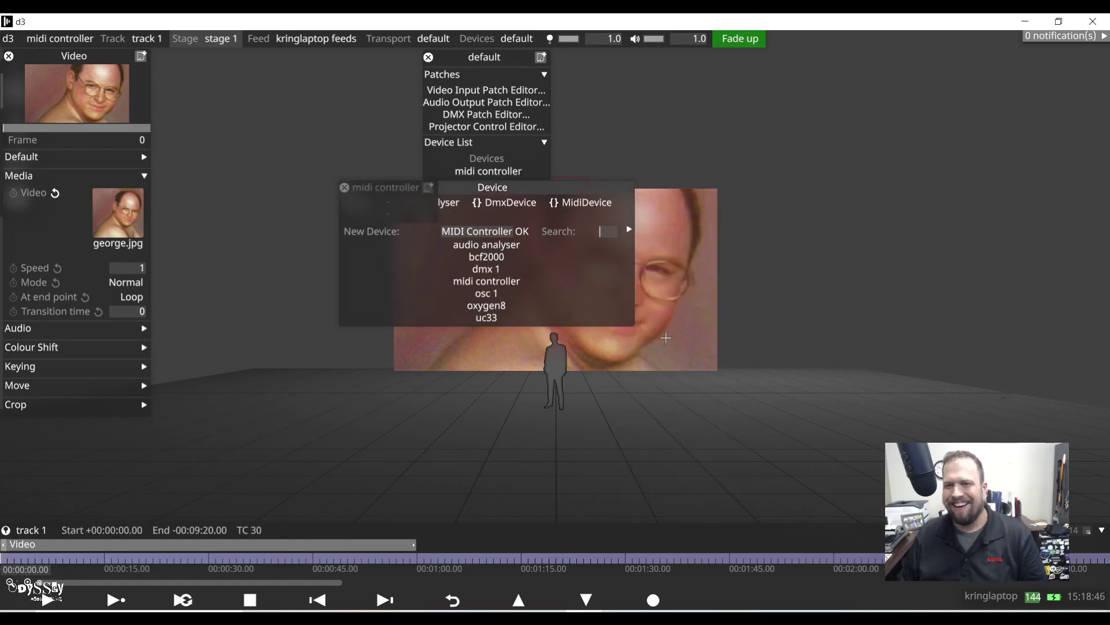
{"action": "left_click_drag", "start_coordinate": [348, 215], "coordinate": [572, 192]}
{"action": "left_click", "coordinate": [572, 192]}
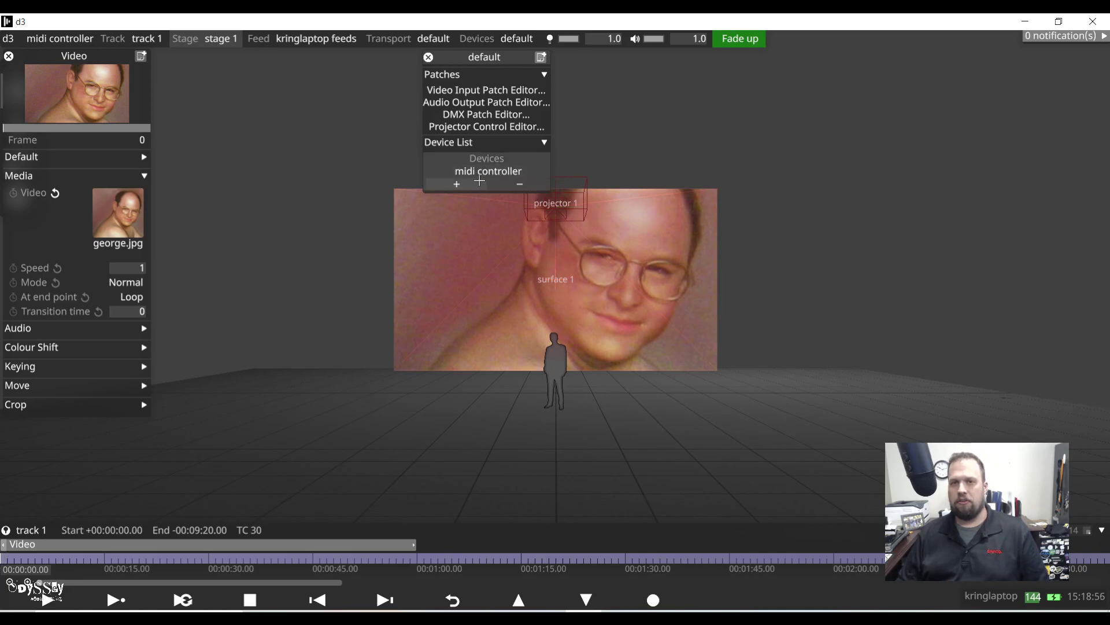
{"action": "left_click", "coordinate": [480, 172]}
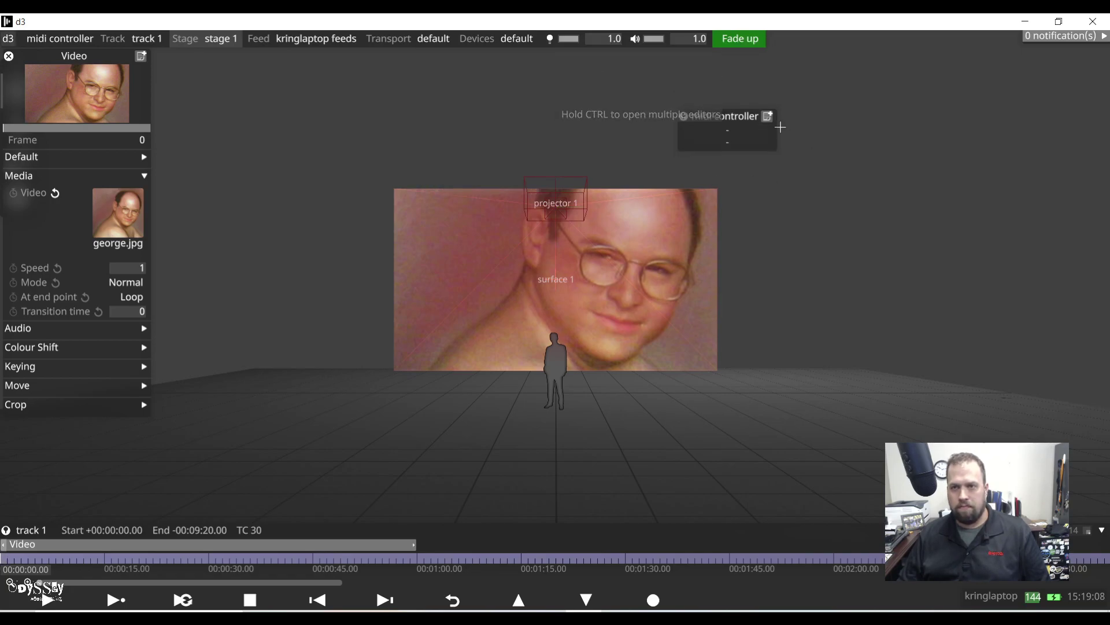
Step: Open the midi controller device's settings through Edit in its right-click menu
{"action": "left_click_drag", "start_coordinate": [727, 116], "coordinate": [662, 107]}
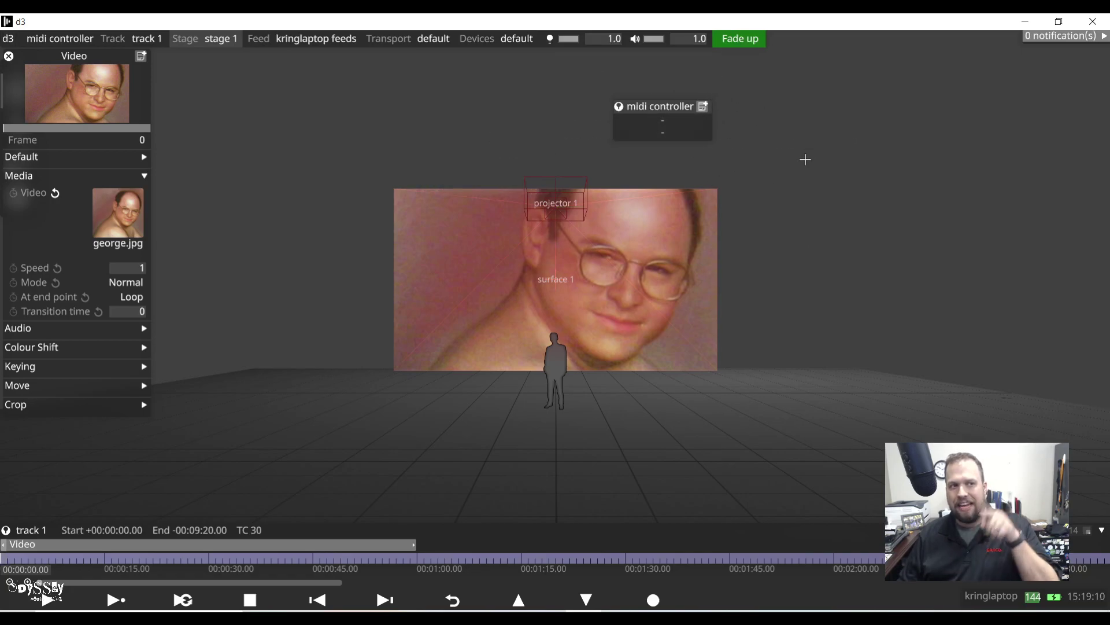
{"action": "right_click", "coordinate": [663, 108]}
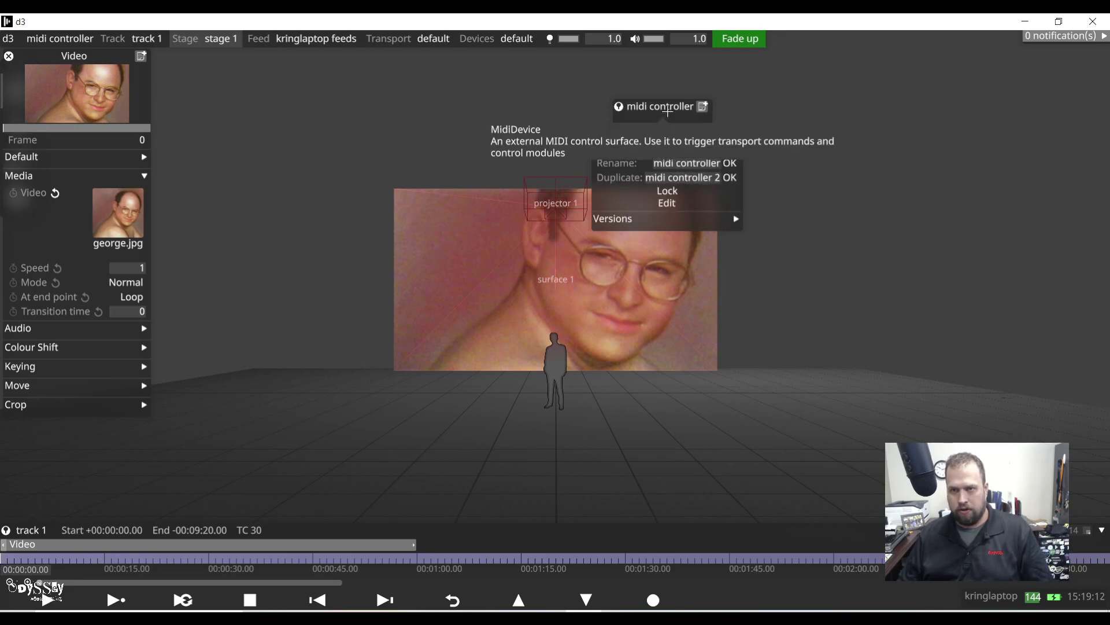
{"action": "left_click_drag", "start_coordinate": [644, 136], "coordinate": [798, 135]}
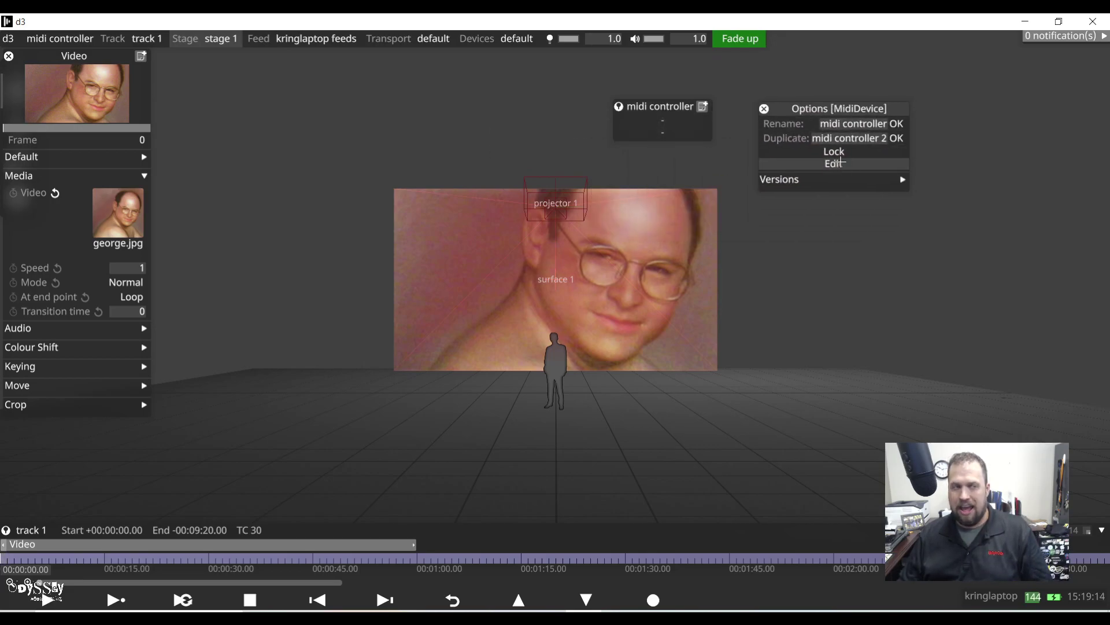
{"action": "left_click", "coordinate": [833, 161]}
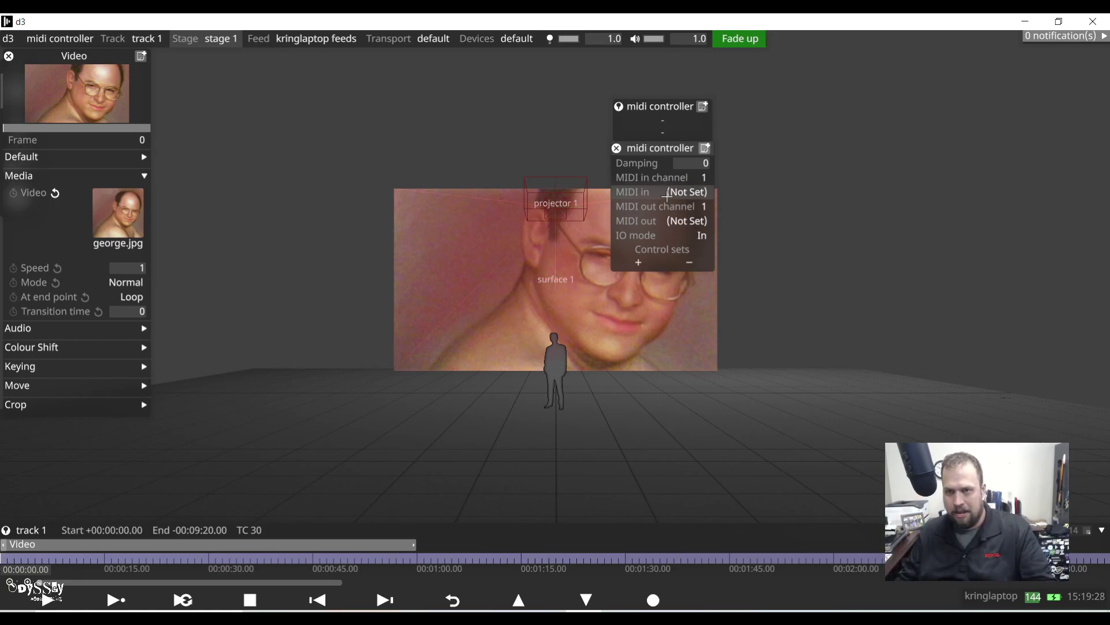
Step: Set MIDI in to nanoKONTROL2, pin the settings as a window, and add a control set
{"action": "left_click", "coordinate": [674, 194]}
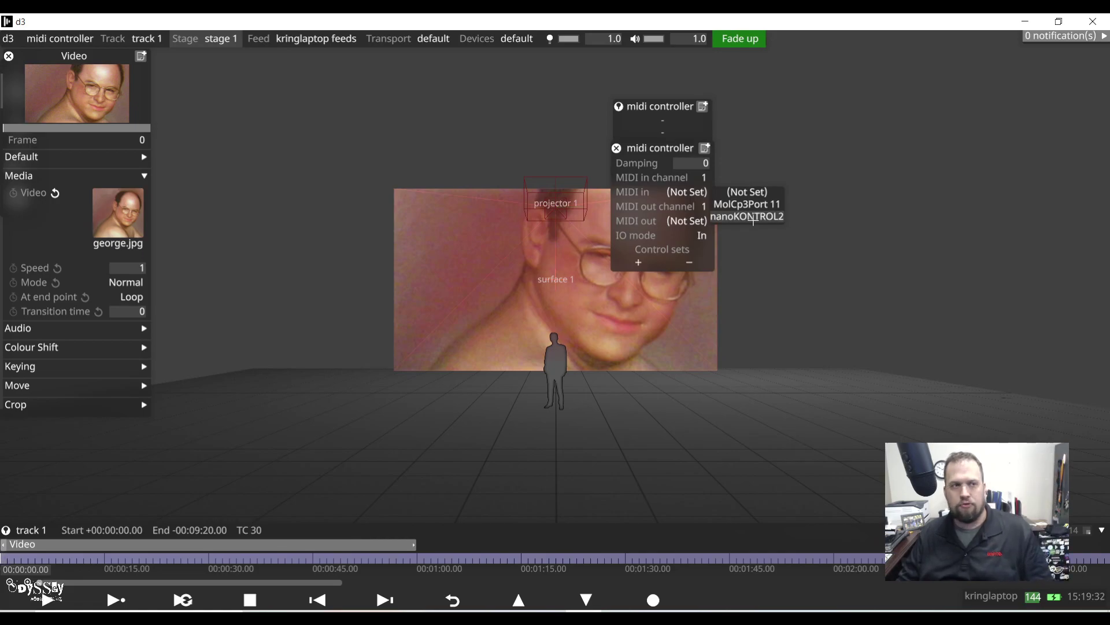
{"action": "left_click", "coordinate": [753, 217]}
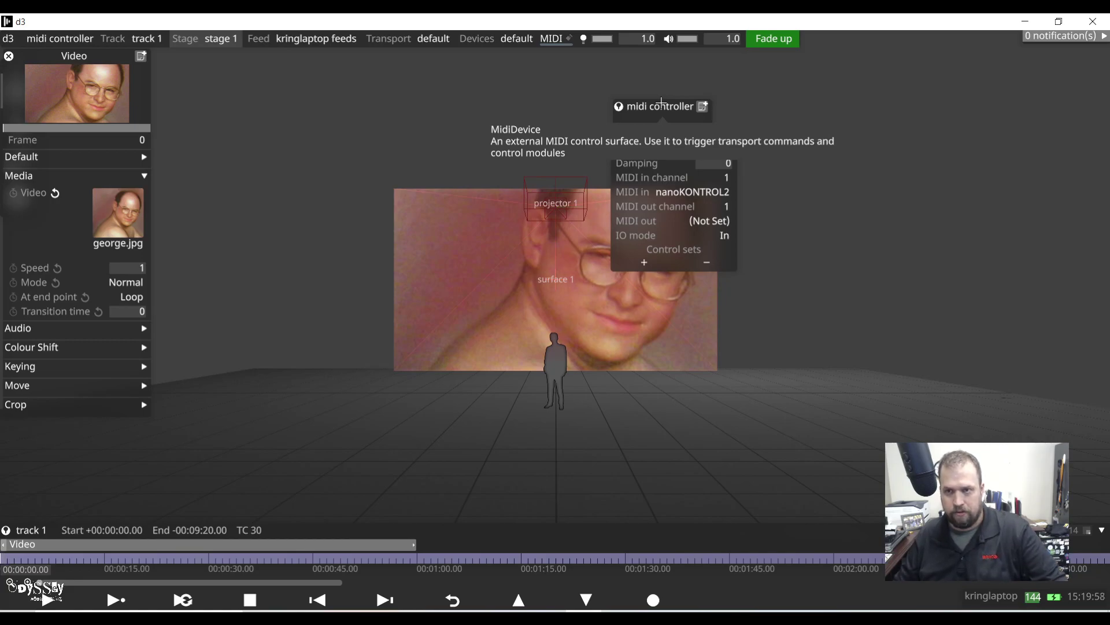
{"action": "left_click_drag", "start_coordinate": [662, 102], "coordinate": [772, 119]}
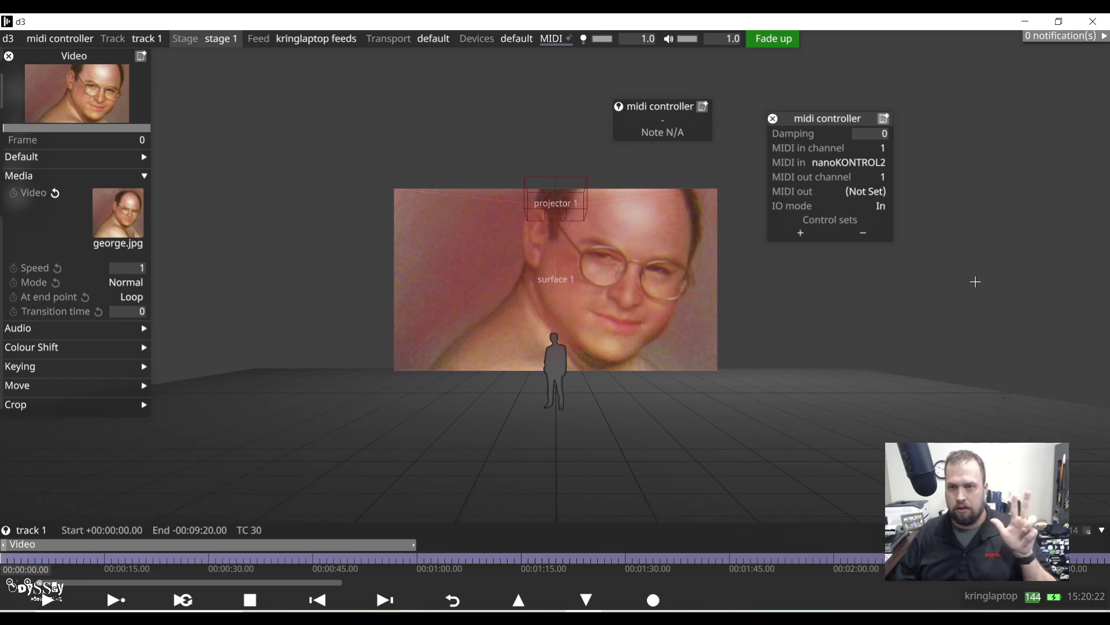
{"action": "left_click", "coordinate": [801, 233]}
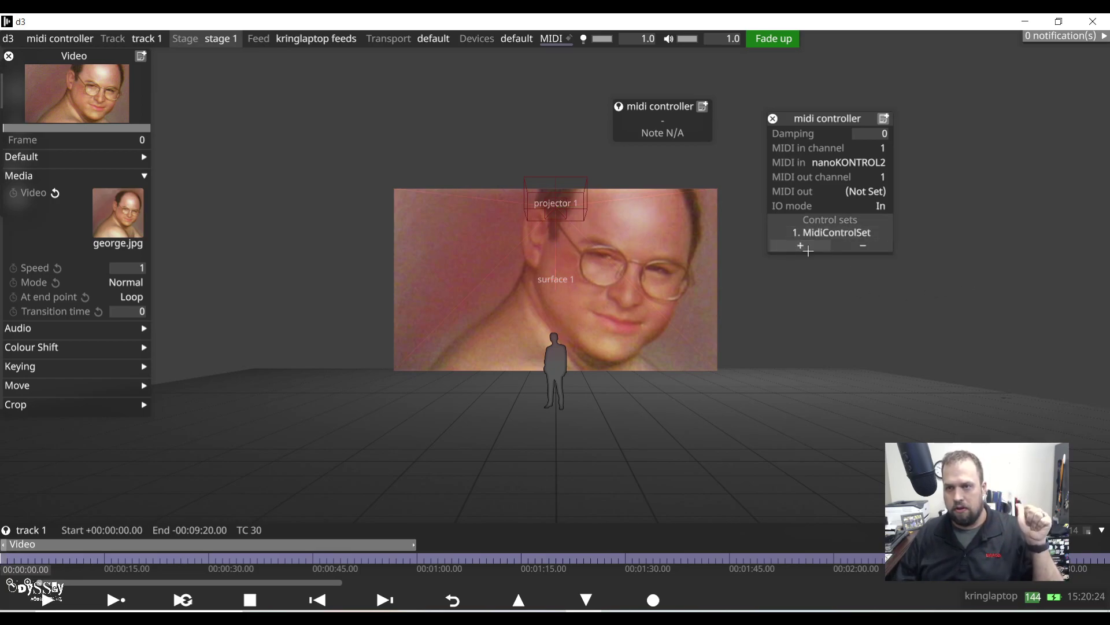
Step: Add second and third control sets and set the first set's Type to Slider
{"action": "left_click", "coordinate": [802, 248]}
{"action": "left_click", "coordinate": [802, 261]}
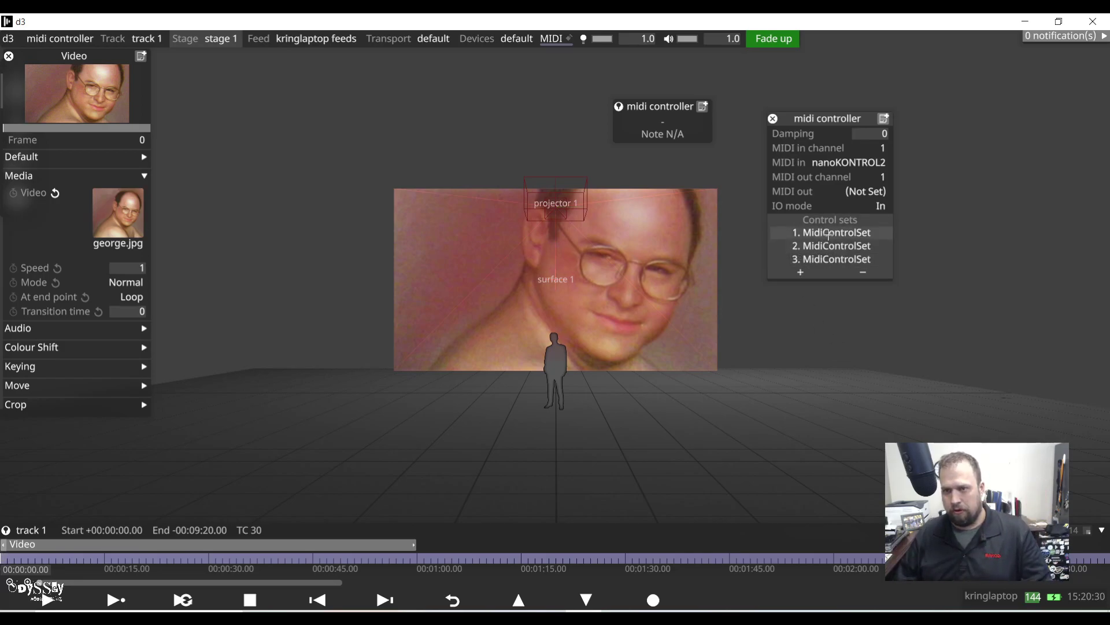
{"action": "left_click", "coordinate": [830, 231]}
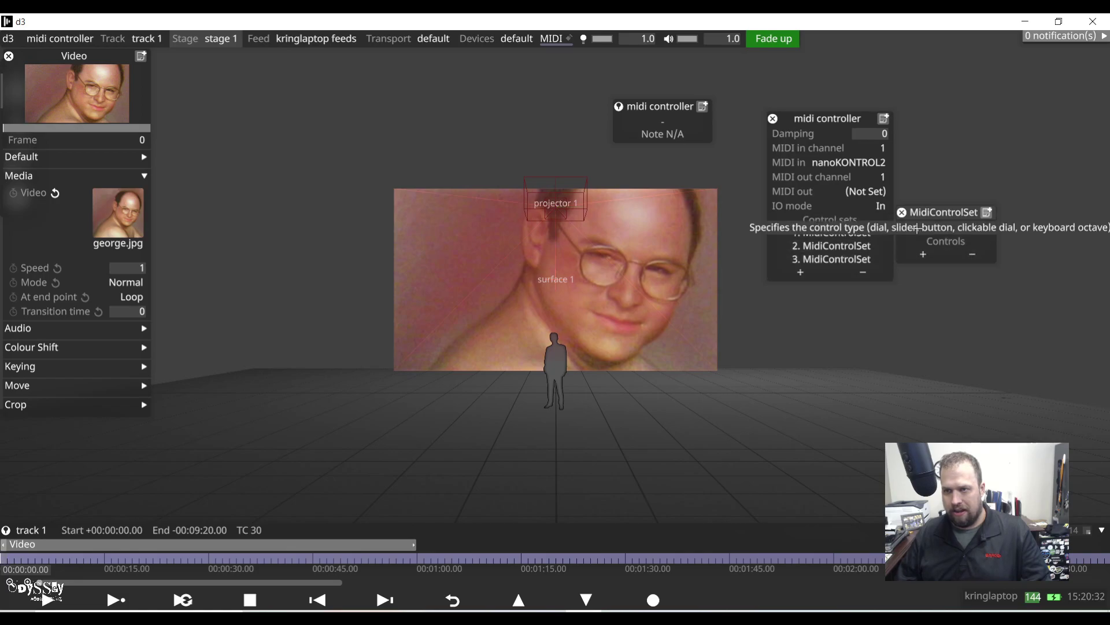
{"action": "left_click", "coordinate": [980, 227]}
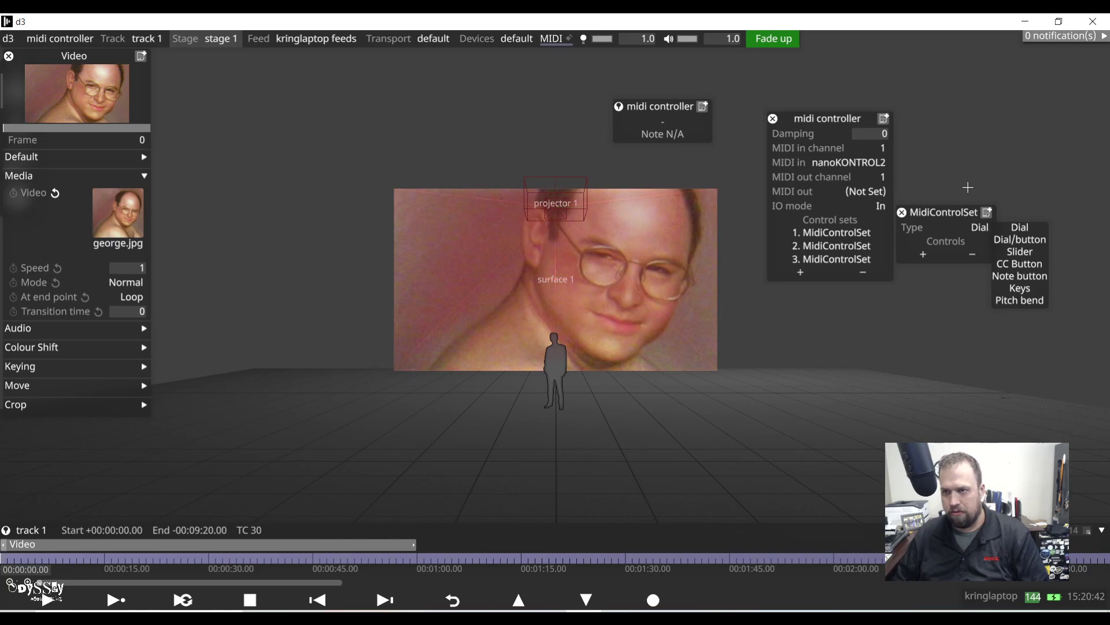
{"action": "left_click", "coordinate": [1012, 251]}
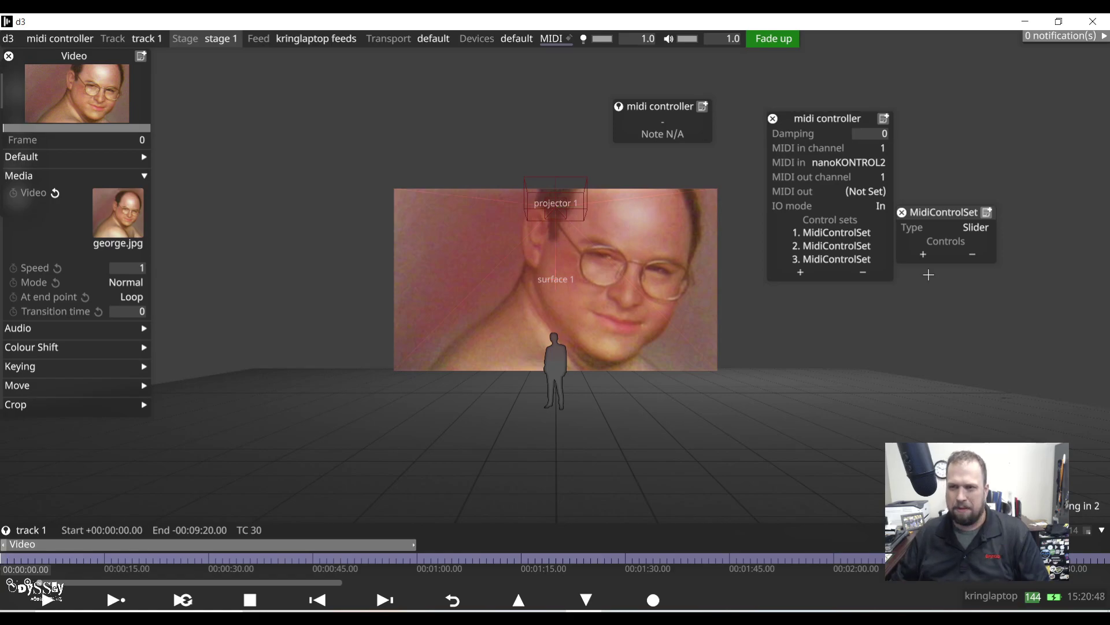
Step: Add four slider controls to the first control set
{"action": "left_click", "coordinate": [924, 254]}
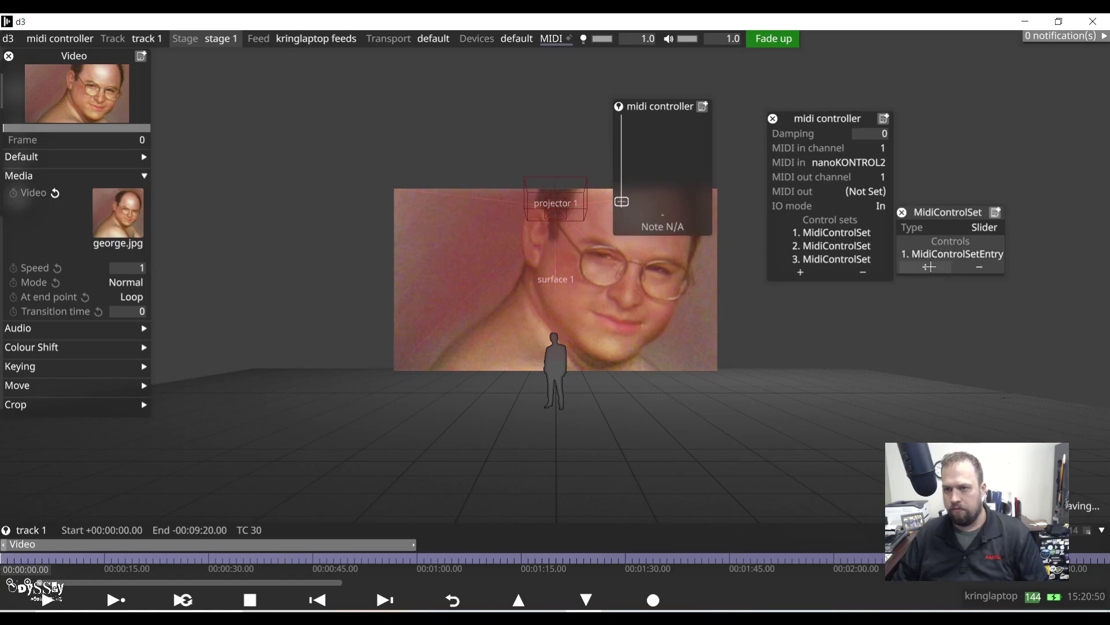
{"action": "left_click", "coordinate": [928, 267]}
{"action": "left_click", "coordinate": [932, 282]}
{"action": "left_click", "coordinate": [928, 295]}
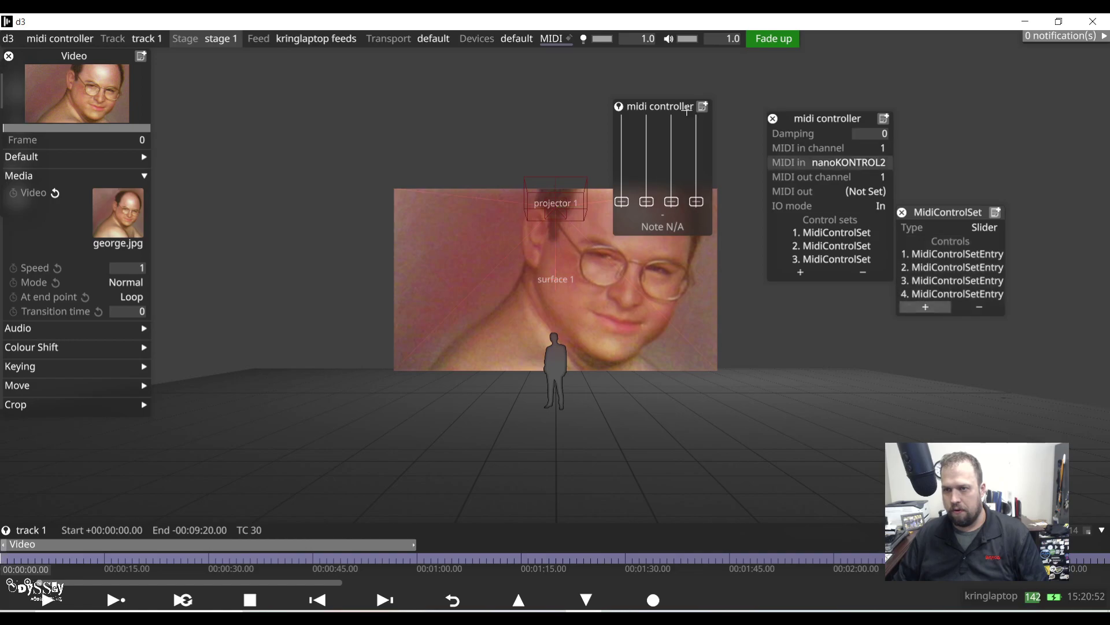
{"action": "left_click_drag", "start_coordinate": [650, 105], "coordinate": [631, 70]}
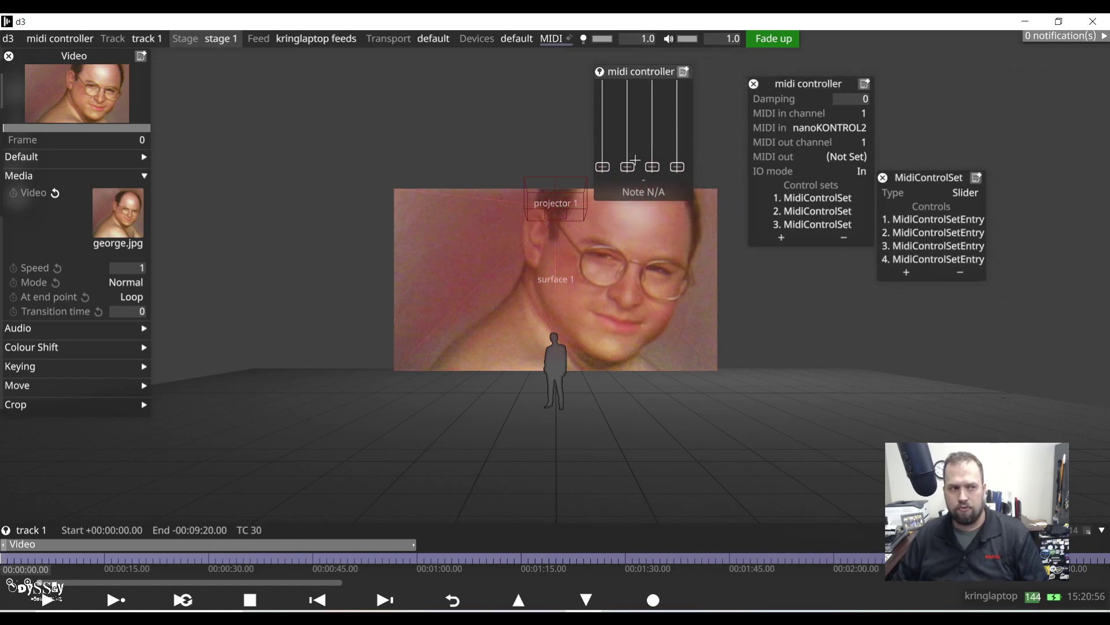
Step: Add four dial controls to the second control set
{"action": "left_click", "coordinate": [883, 178]}
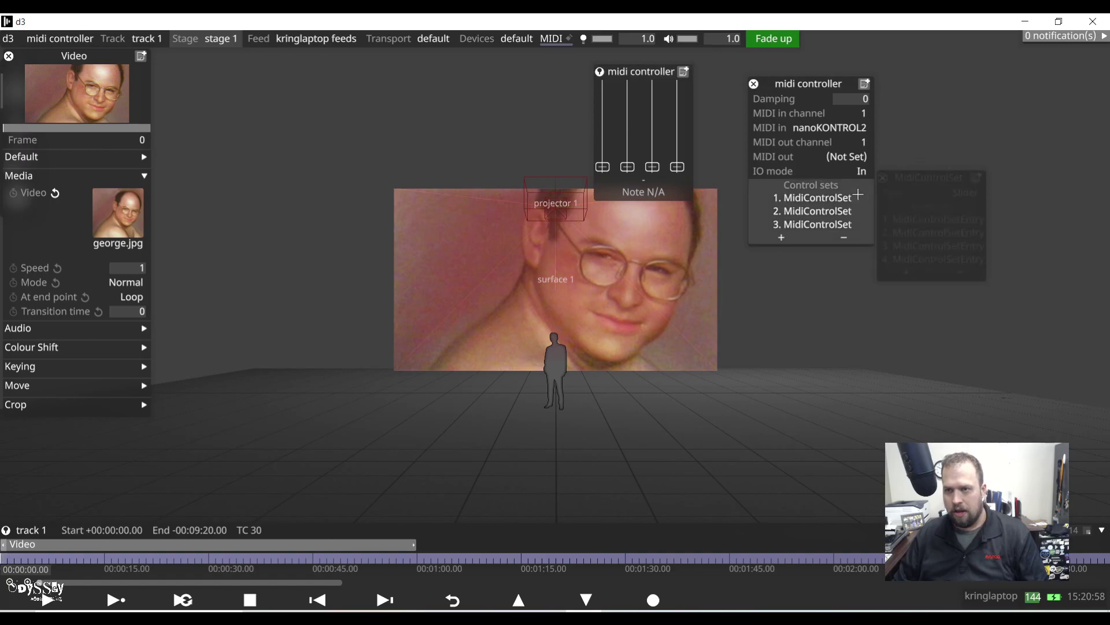
{"action": "left_click", "coordinate": [821, 211]}
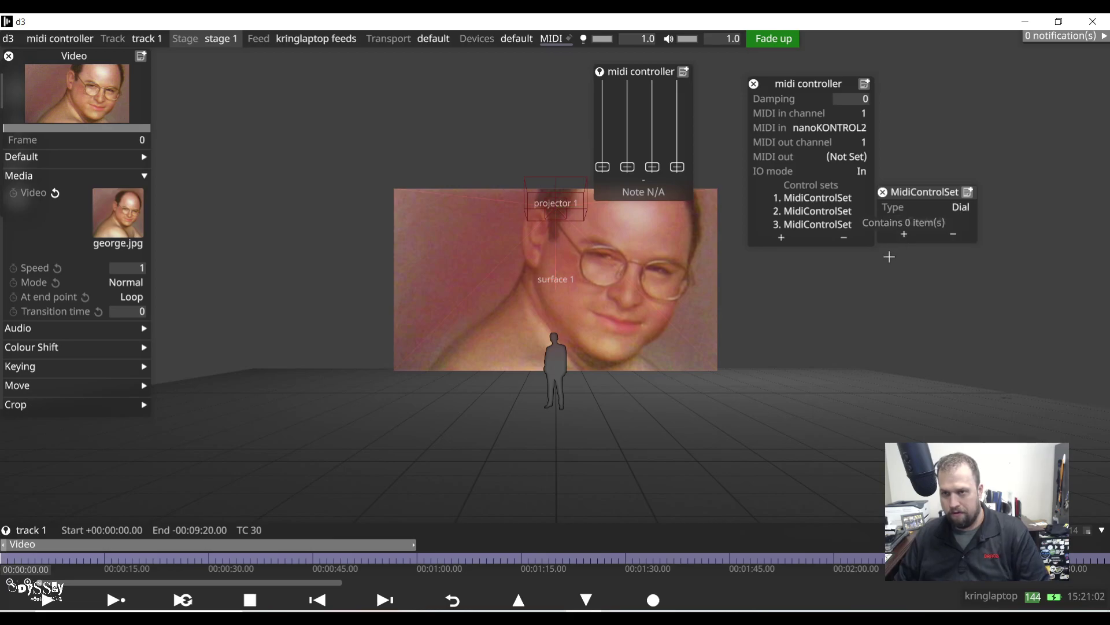
{"action": "left_click", "coordinate": [898, 233]}
{"action": "left_click", "coordinate": [903, 246]}
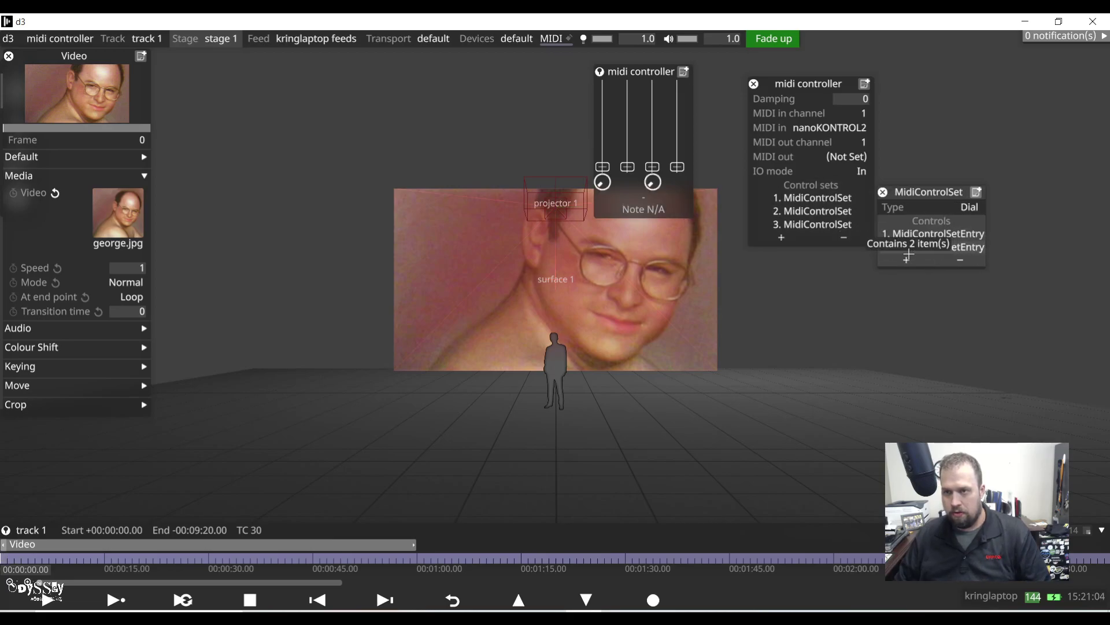
{"action": "left_click", "coordinate": [909, 260]}
{"action": "left_click", "coordinate": [906, 273]}
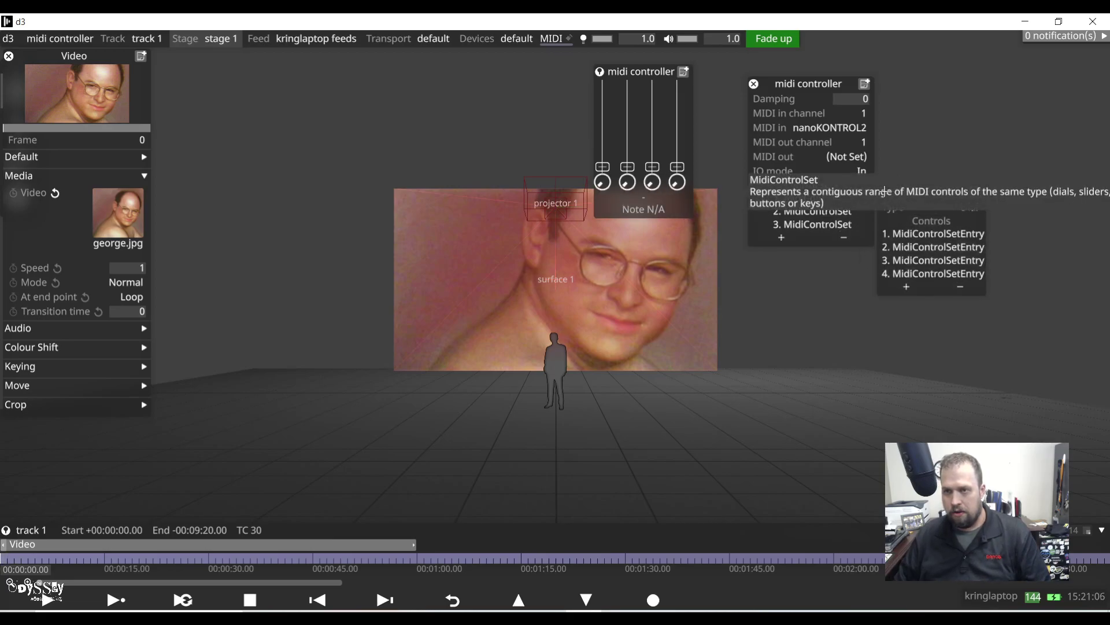
Step: Make the third control set a CC Button set with four controls, then close the settings
{"action": "left_click", "coordinate": [827, 224]}
{"action": "left_click", "coordinate": [960, 218]}
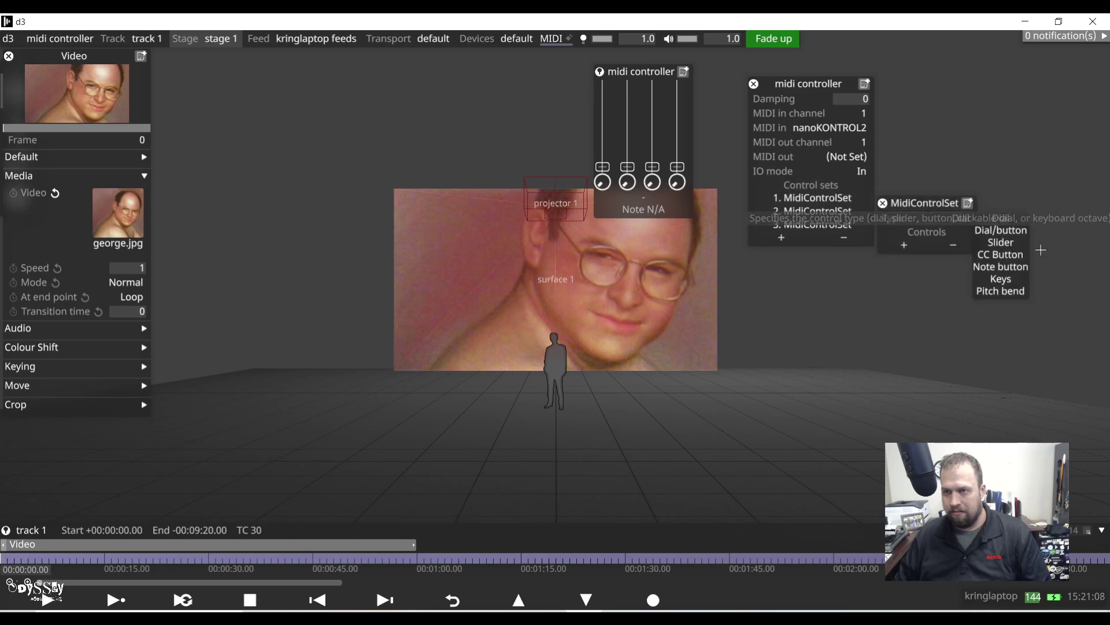
{"action": "left_click", "coordinate": [998, 252]}
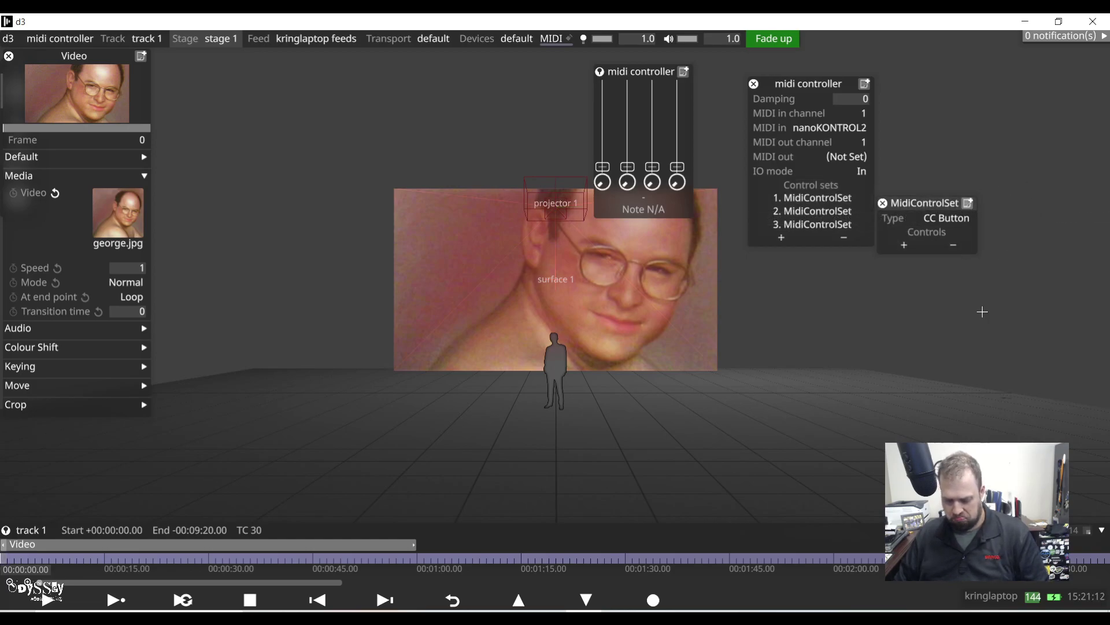
{"action": "left_click", "coordinate": [907, 246]}
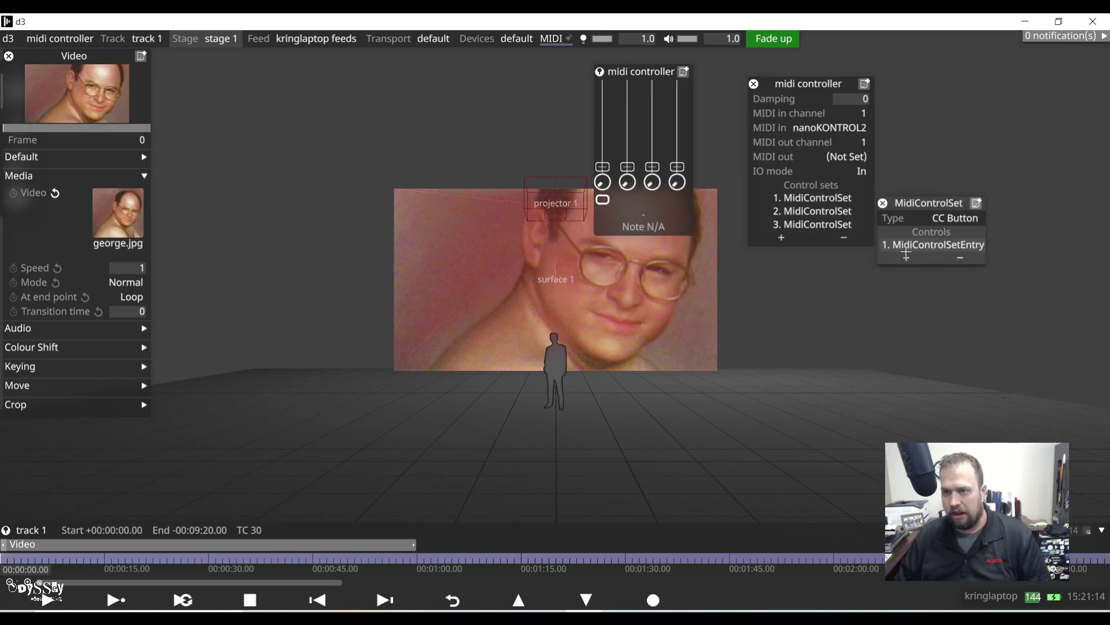
{"action": "left_click", "coordinate": [908, 259]}
{"action": "left_click", "coordinate": [909, 272]}
{"action": "left_click", "coordinate": [912, 289]}
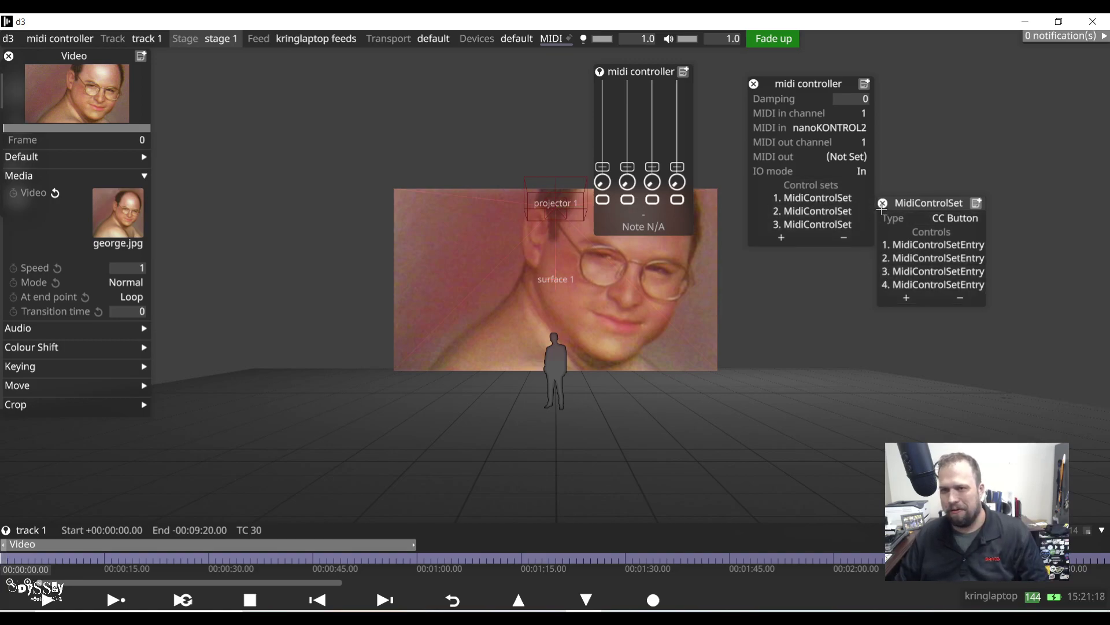
{"action": "left_click", "coordinate": [882, 203]}
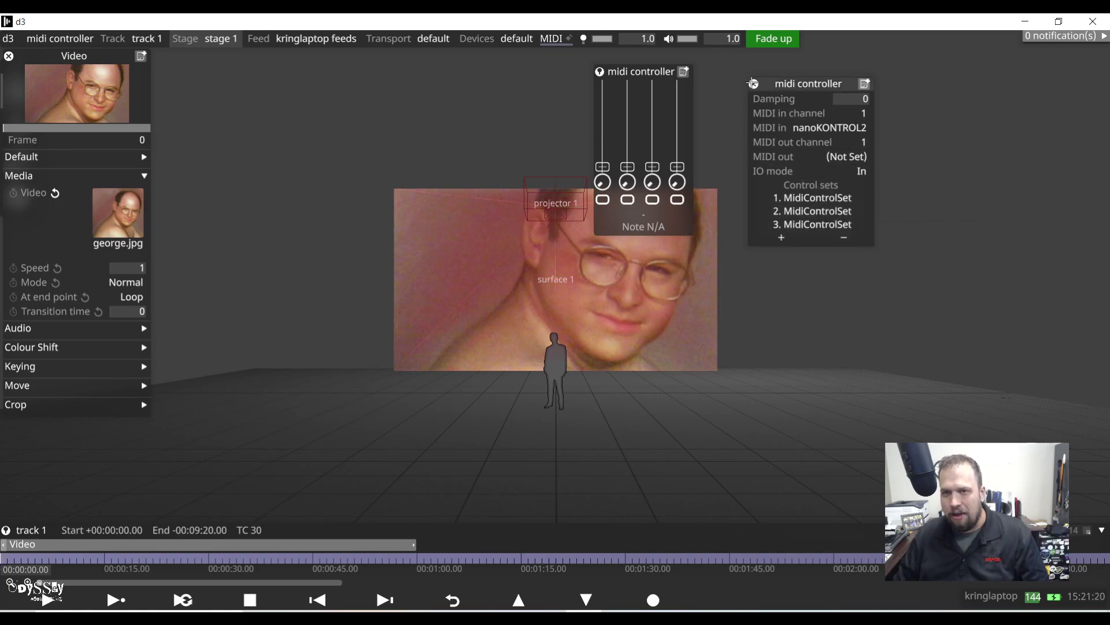
{"action": "left_click", "coordinate": [752, 84]}
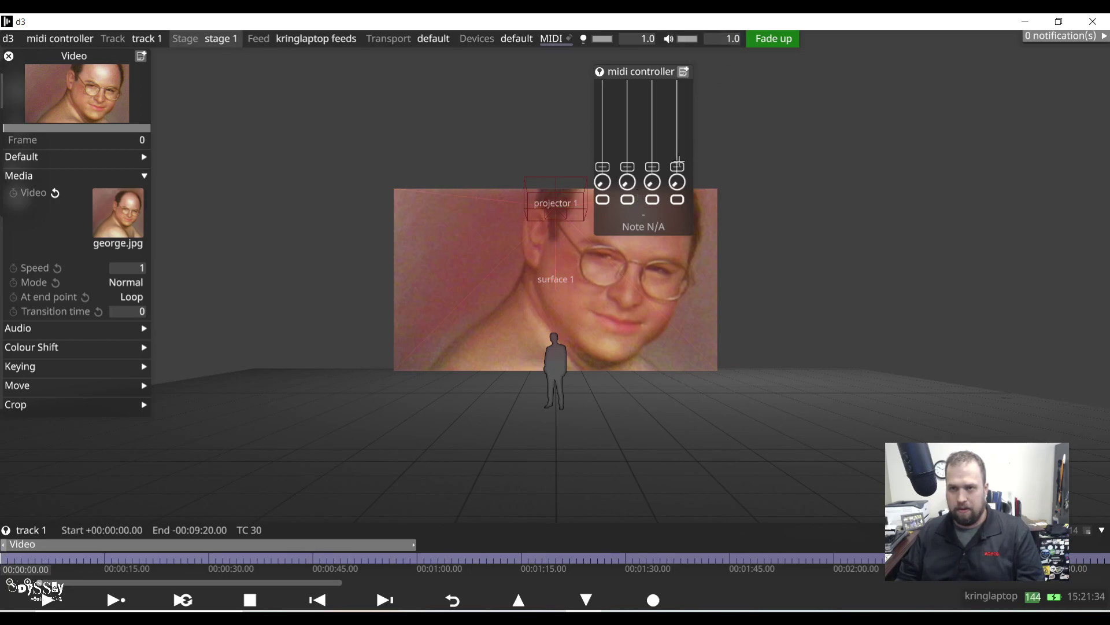
Step: Train all four faders, and the first knob, to the matching nanoKONTROL2 controls
{"action": "left_click", "coordinate": [678, 167]}
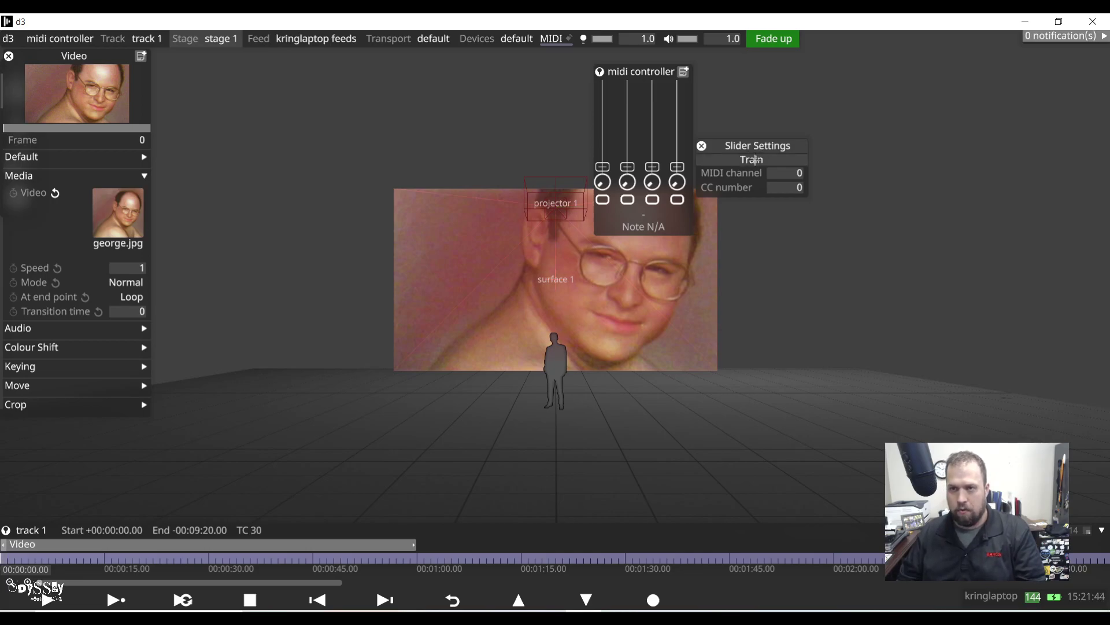
{"action": "left_click", "coordinate": [753, 159]}
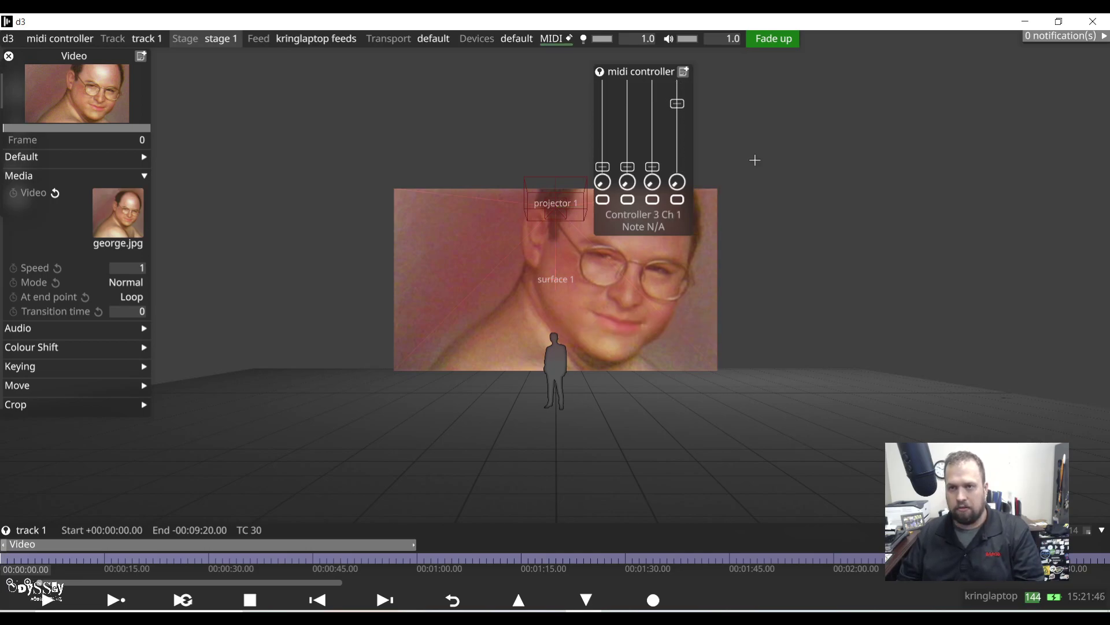
{"action": "right_click", "coordinate": [655, 166]}
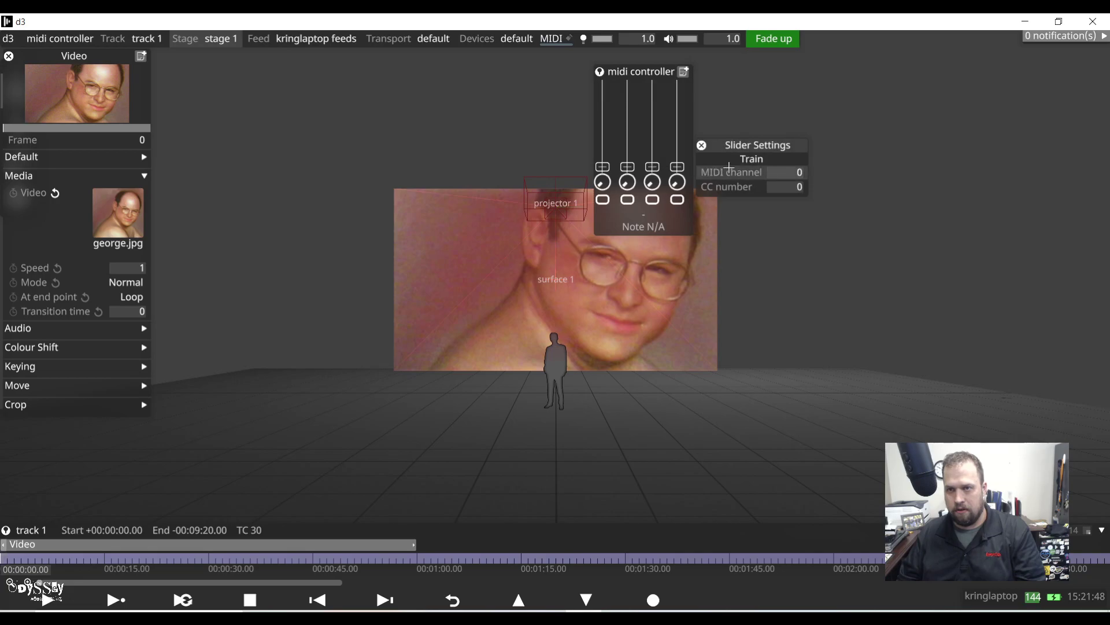
{"action": "left_click", "coordinate": [733, 159]}
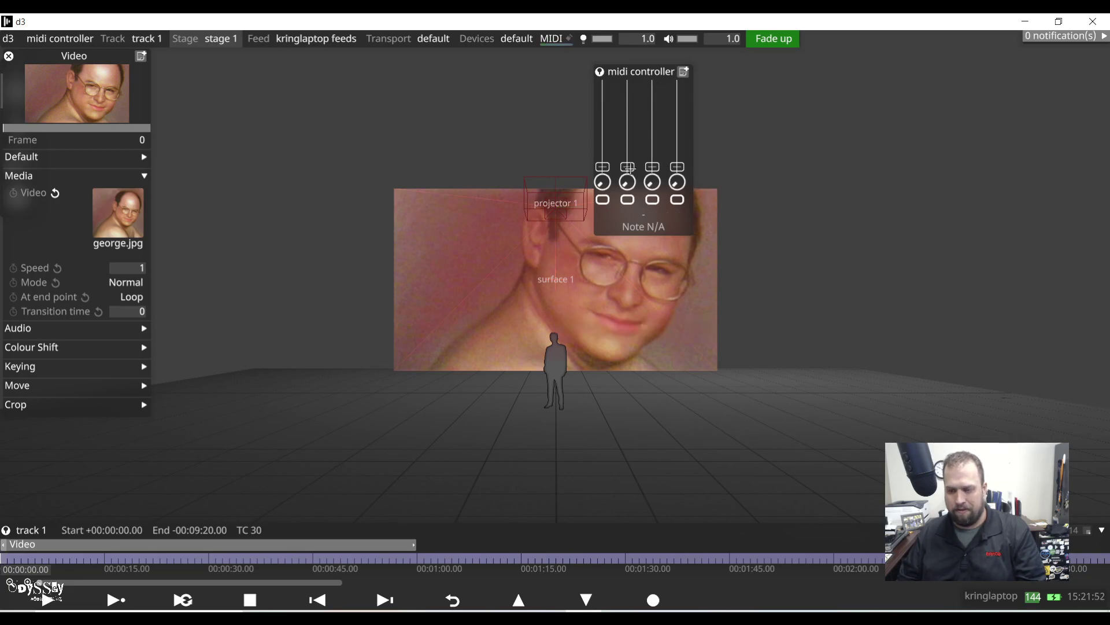
{"action": "right_click", "coordinate": [630, 168]}
{"action": "left_click", "coordinate": [730, 162]}
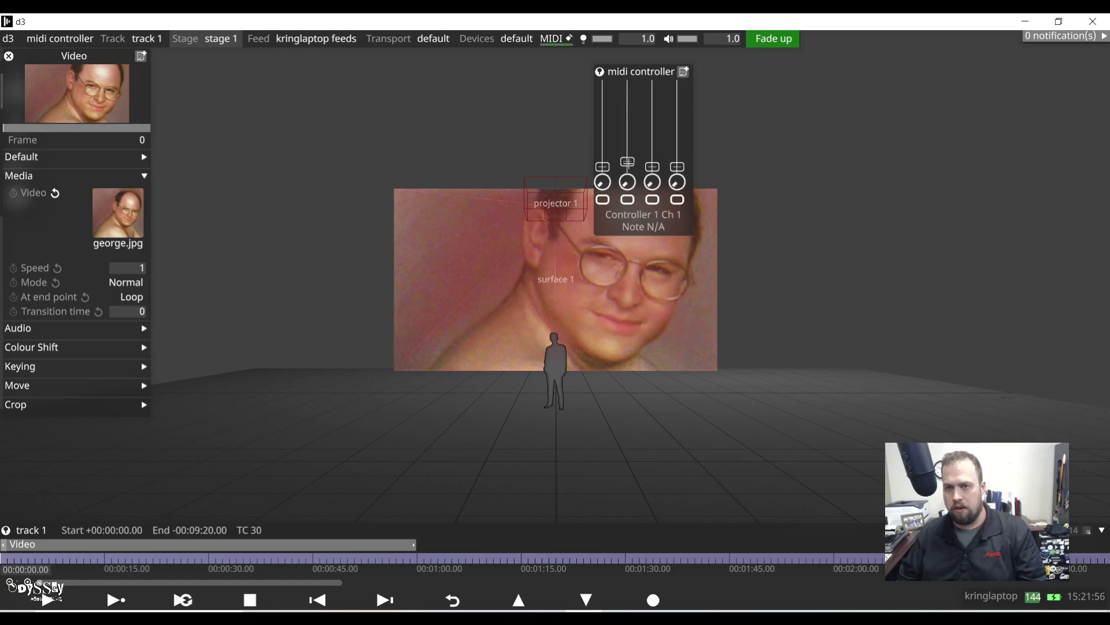
{"action": "right_click", "coordinate": [605, 165]}
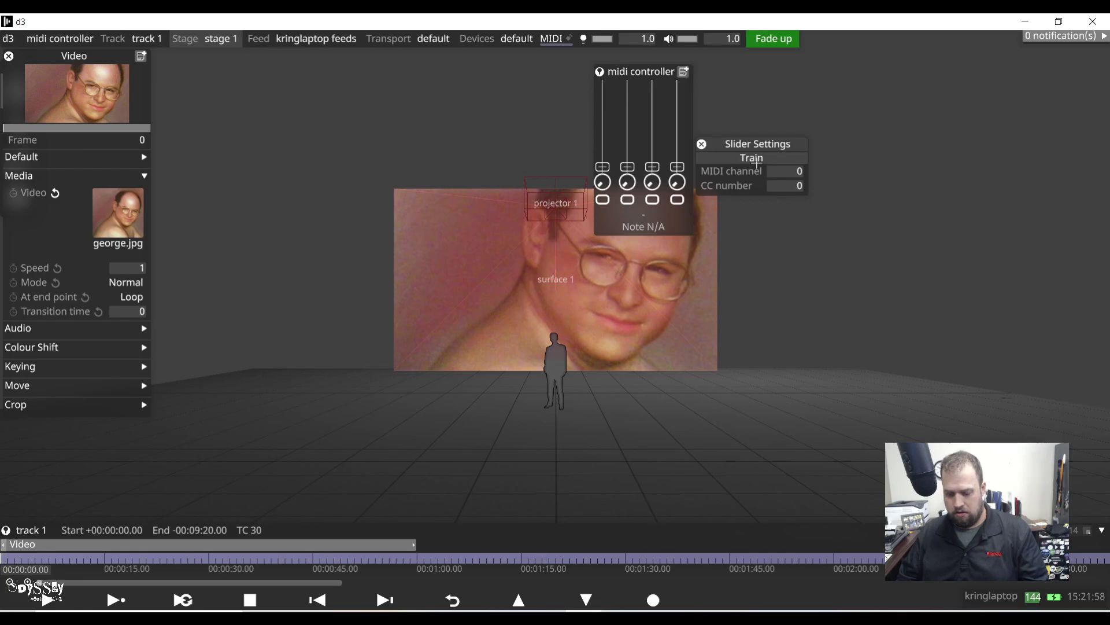
{"action": "left_click", "coordinate": [755, 159]}
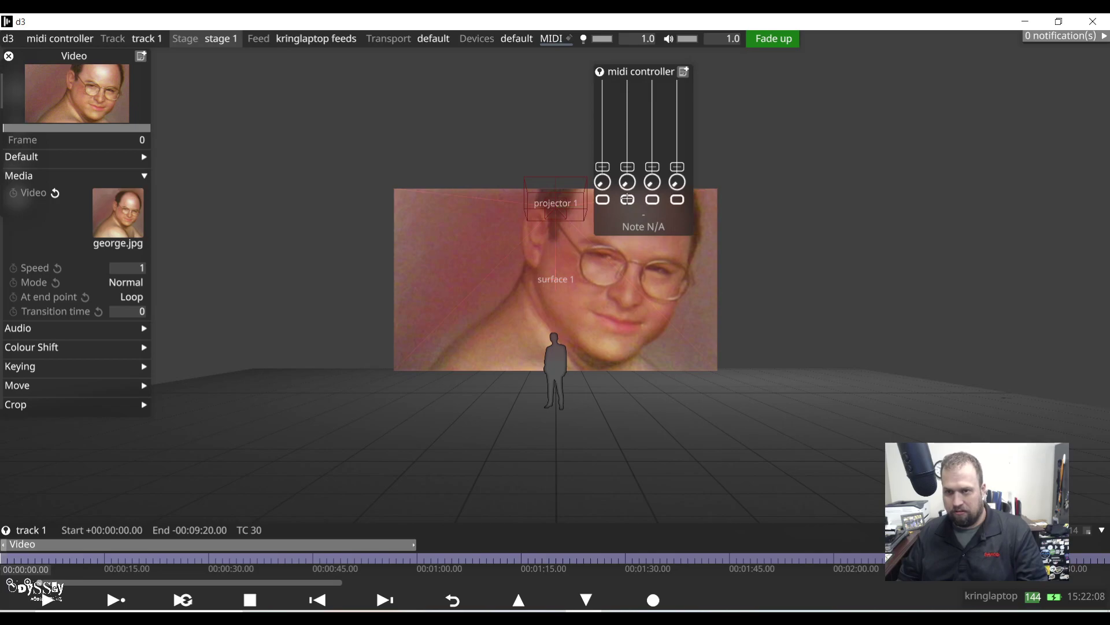
{"action": "left_click", "coordinate": [602, 183]}
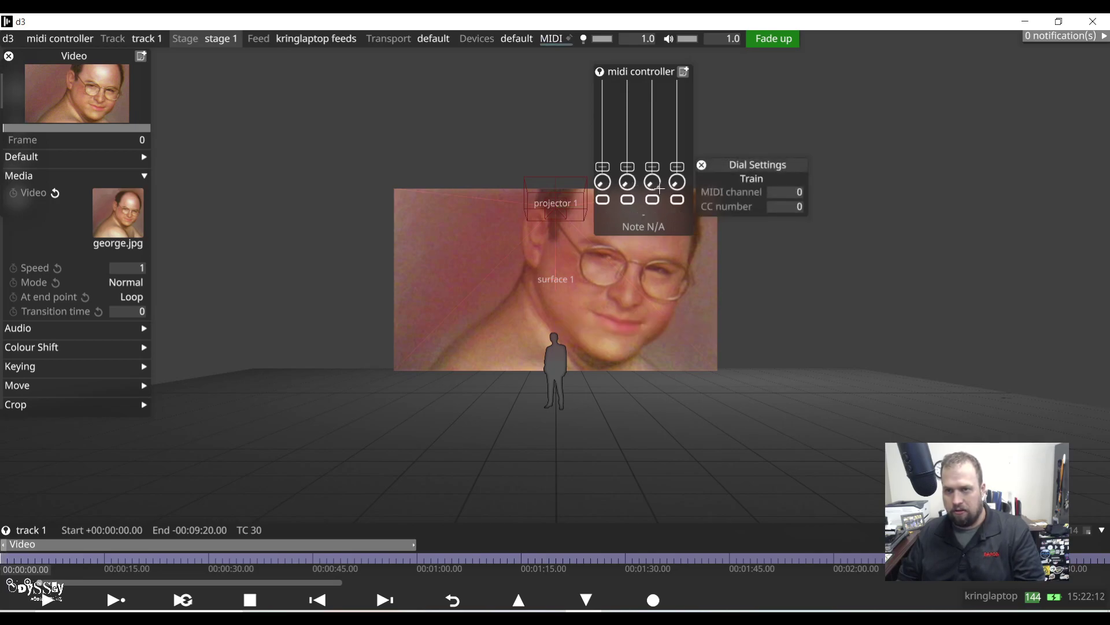
Step: Train the remaining three knobs to the matching nanoKONTROL2 knobs
{"action": "left_click", "coordinate": [677, 182]}
{"action": "left_click", "coordinate": [728, 179]}
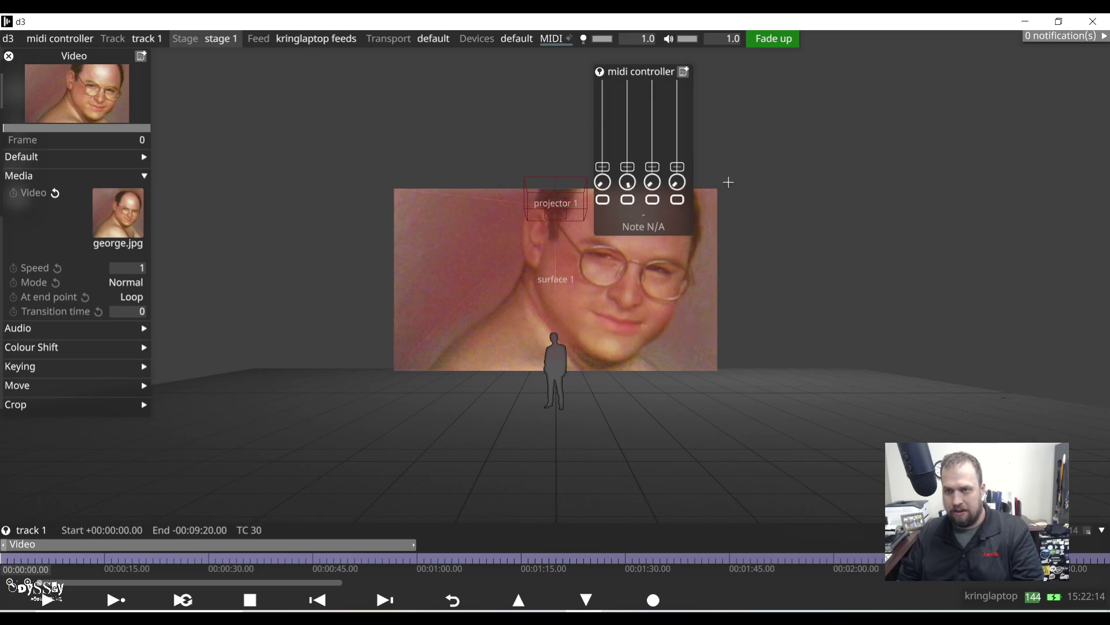
{"action": "left_click", "coordinate": [653, 183]}
{"action": "left_click", "coordinate": [746, 177]}
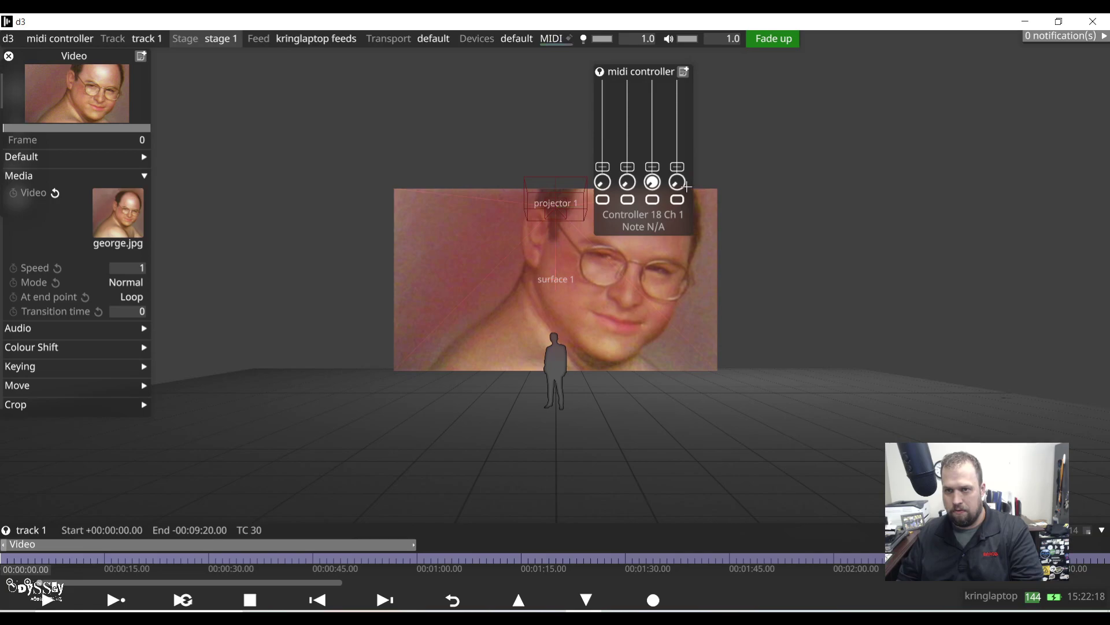
{"action": "left_click", "coordinate": [679, 183]}
{"action": "left_click", "coordinate": [747, 176]}
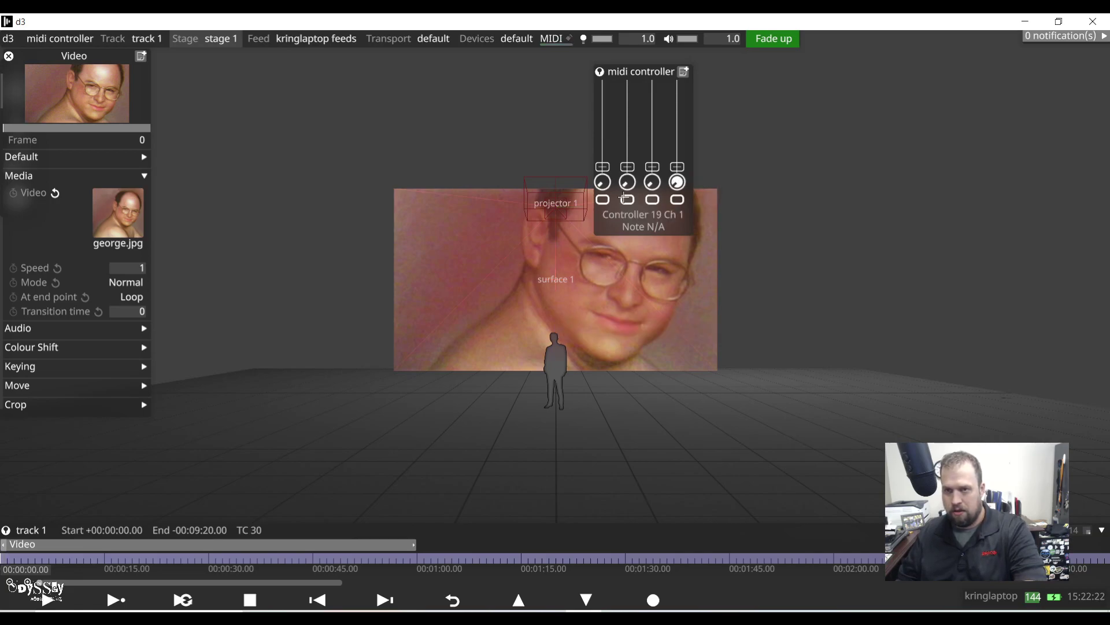
Step: Train the four CC buttons to the matching nanoKONTROL2 buttons
{"action": "left_click", "coordinate": [604, 200]}
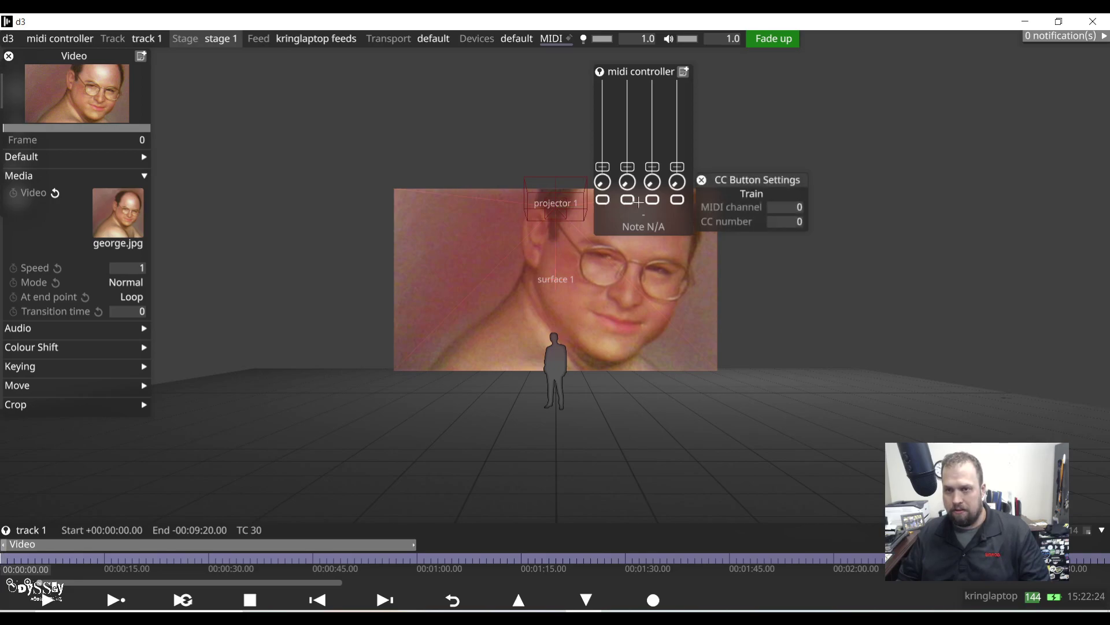
{"action": "left_click", "coordinate": [748, 195]}
{"action": "left_click", "coordinate": [628, 199]}
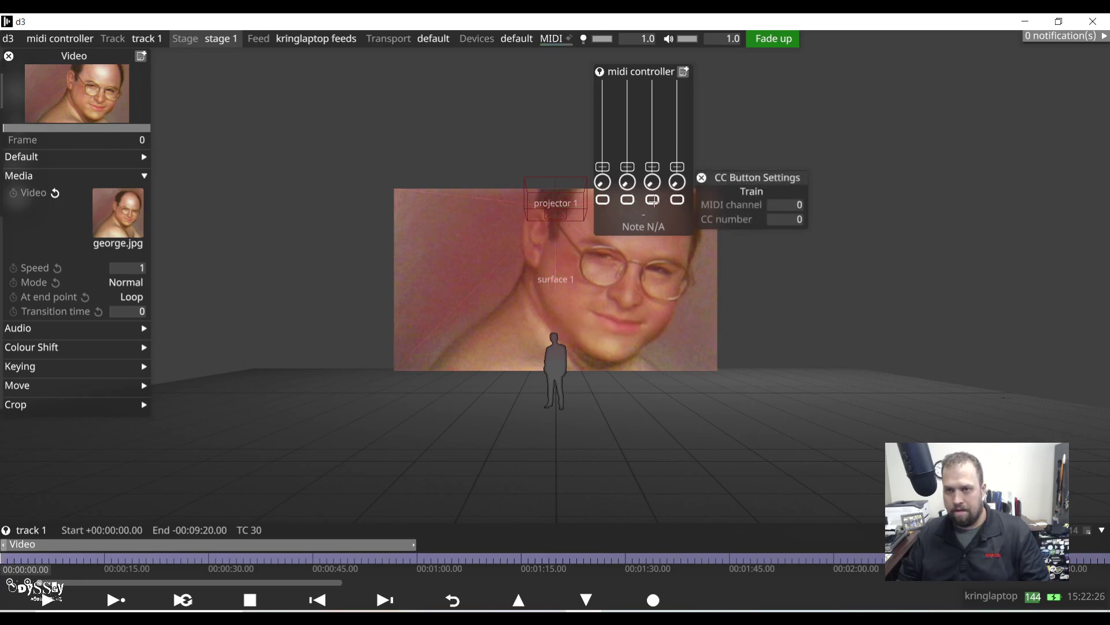
{"action": "left_click", "coordinate": [738, 194]}
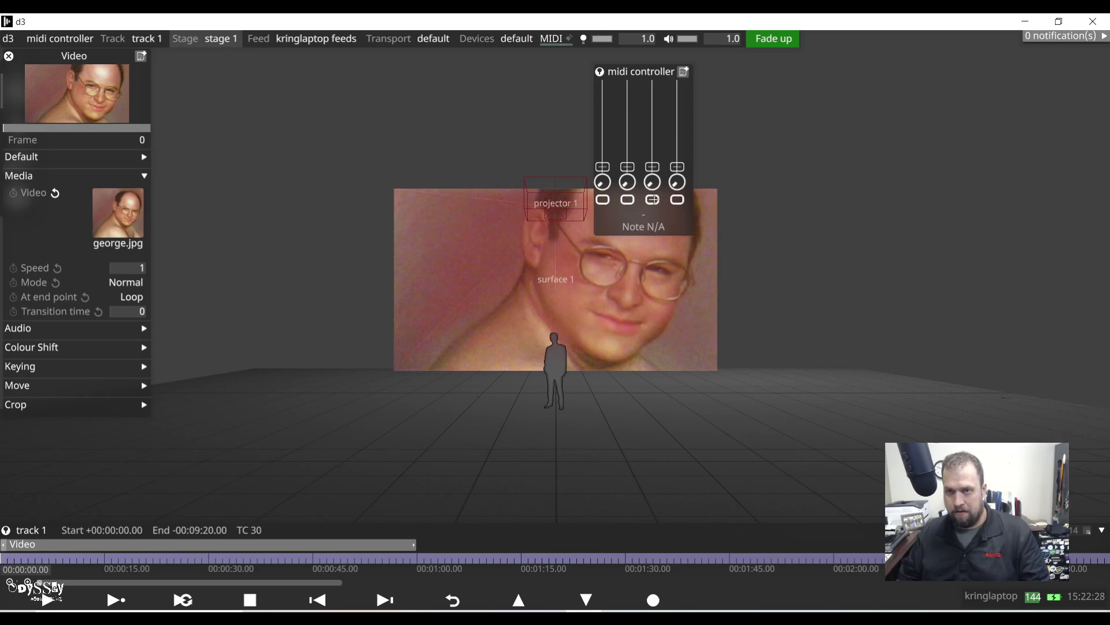
{"action": "left_click", "coordinate": [652, 200]}
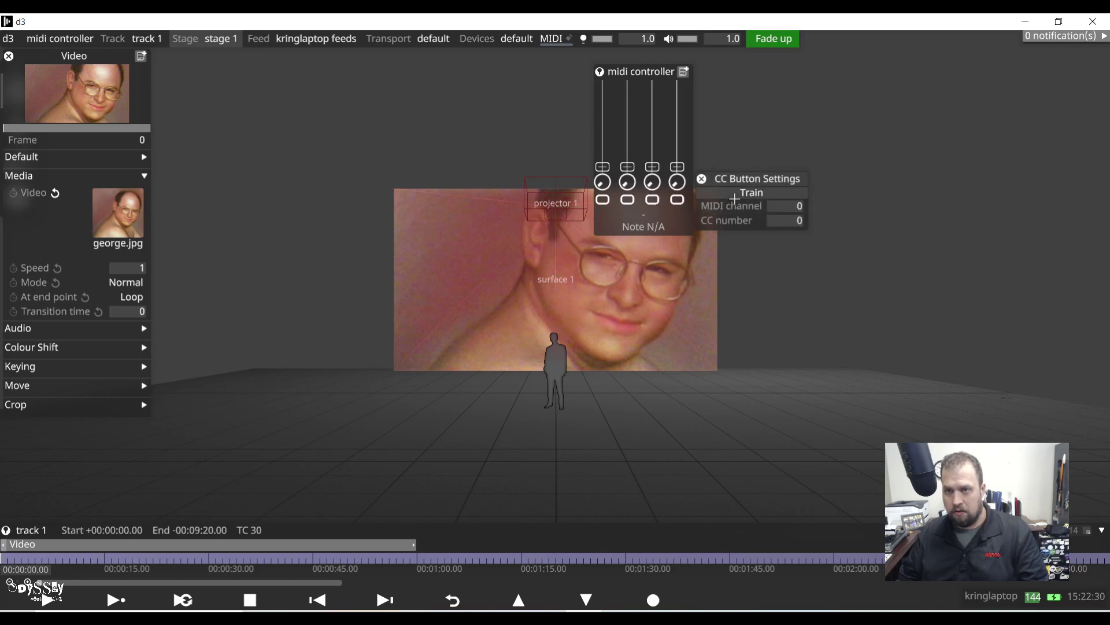
{"action": "left_click", "coordinate": [735, 196]}
{"action": "left_click", "coordinate": [678, 200]}
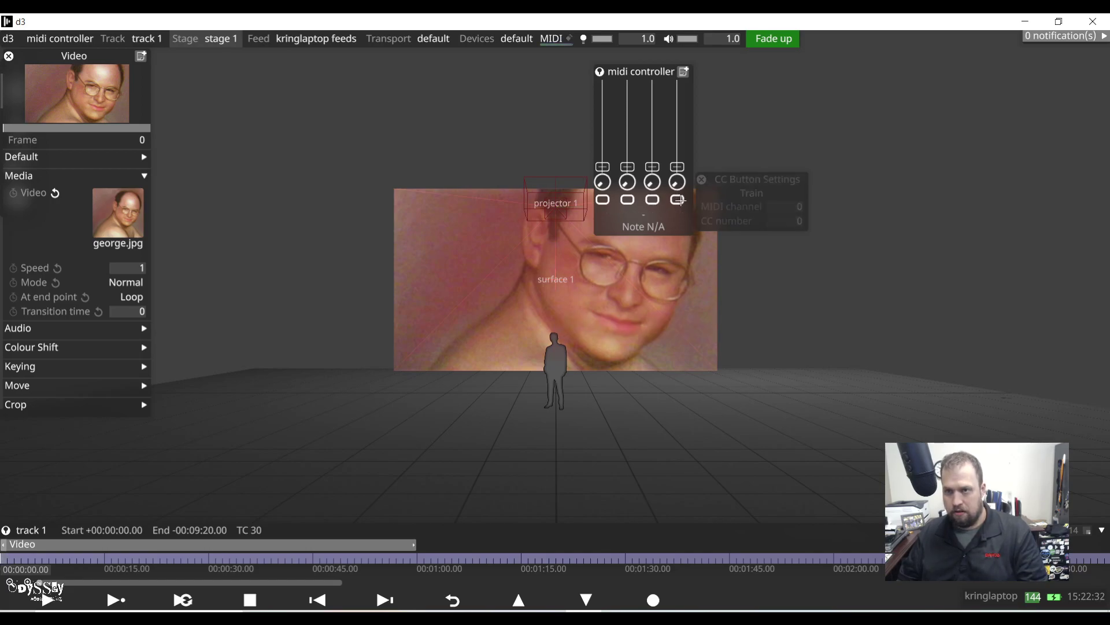
{"action": "left_click", "coordinate": [752, 193]}
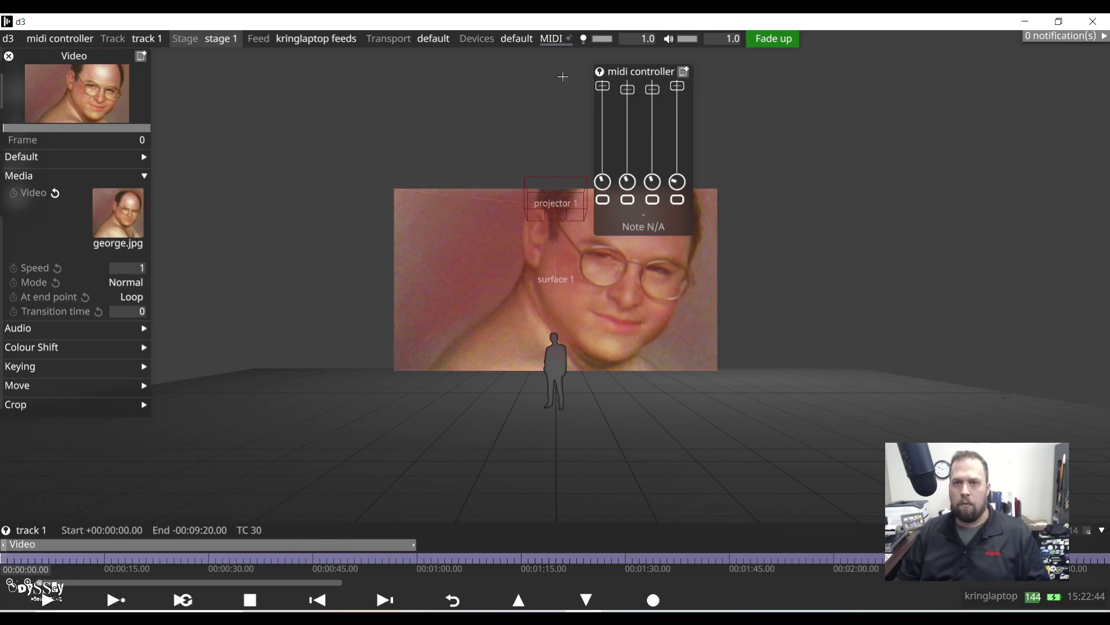
Step: Move the controller widget right and show the Video layer's Default properties, testing opacity
{"action": "left_click_drag", "start_coordinate": [656, 65], "coordinate": [895, 74]}
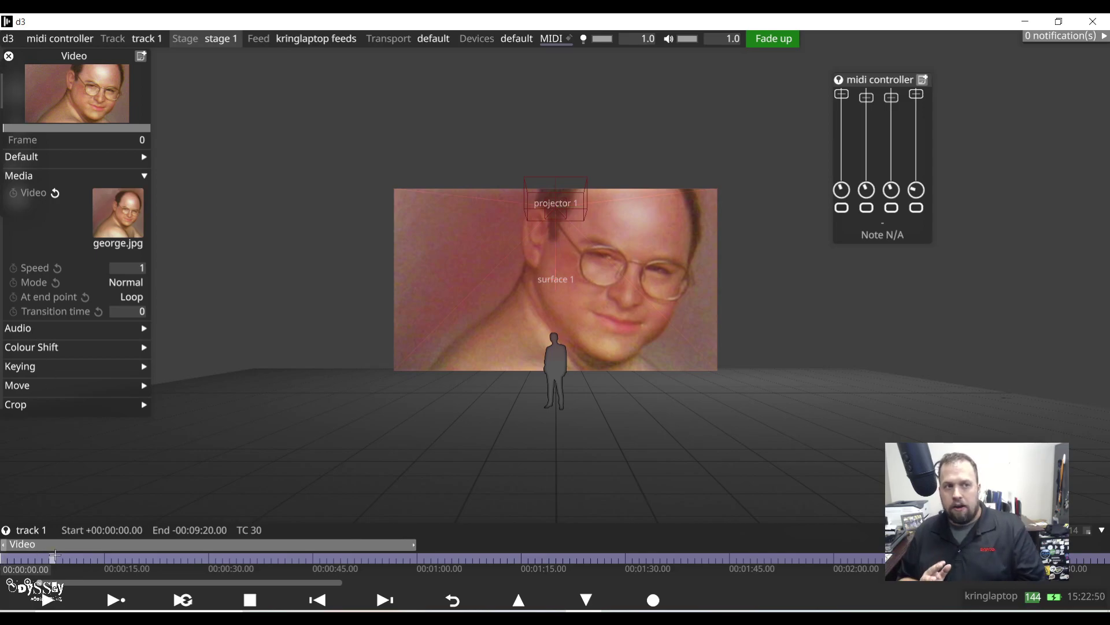
{"action": "left_click", "coordinate": [34, 333]}
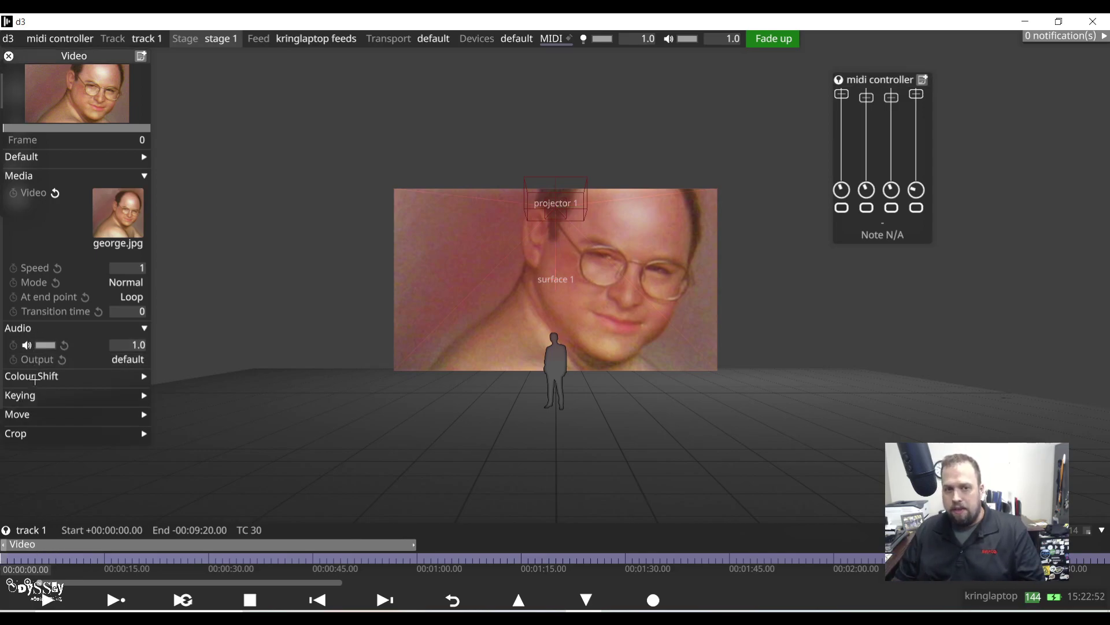
{"action": "left_click", "coordinate": [34, 375]}
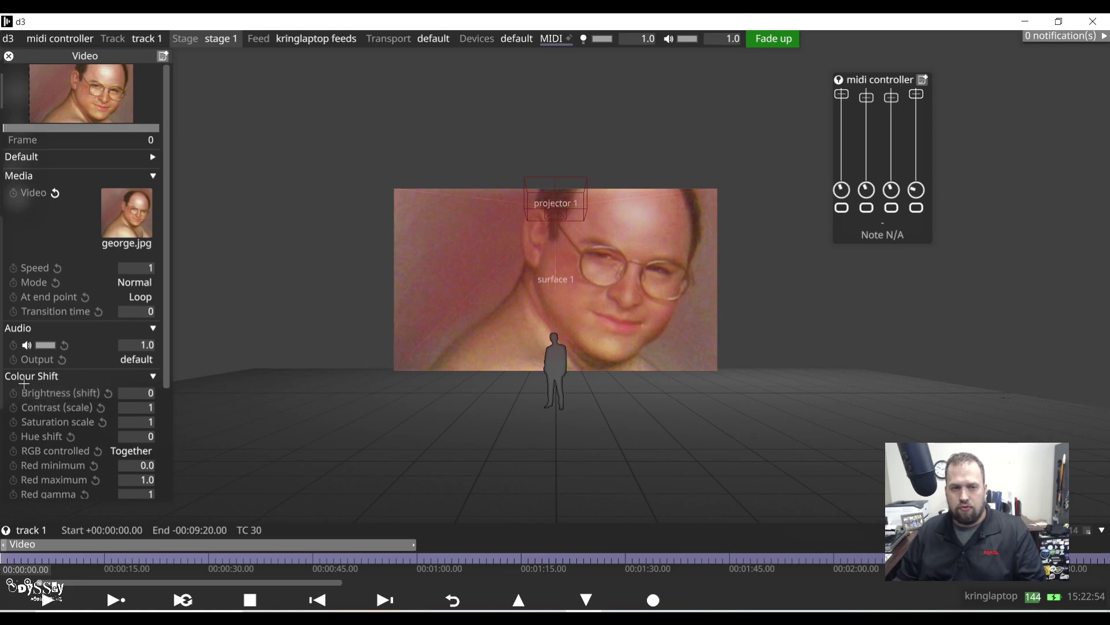
{"action": "left_click", "coordinate": [23, 377]}
{"action": "left_click", "coordinate": [20, 328]}
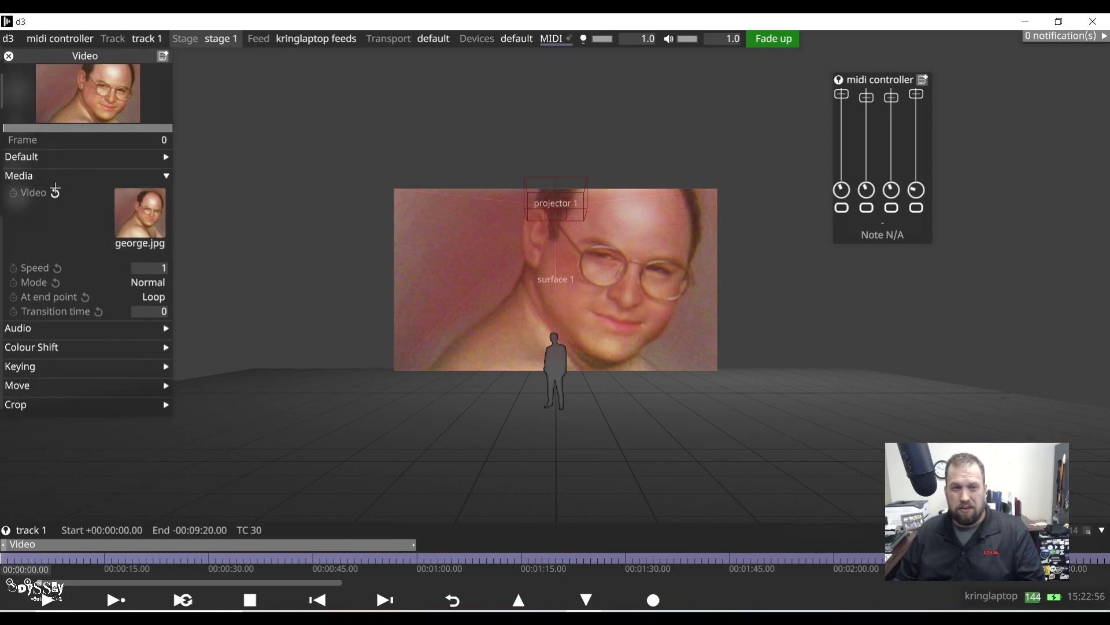
{"action": "left_click", "coordinate": [23, 176]}
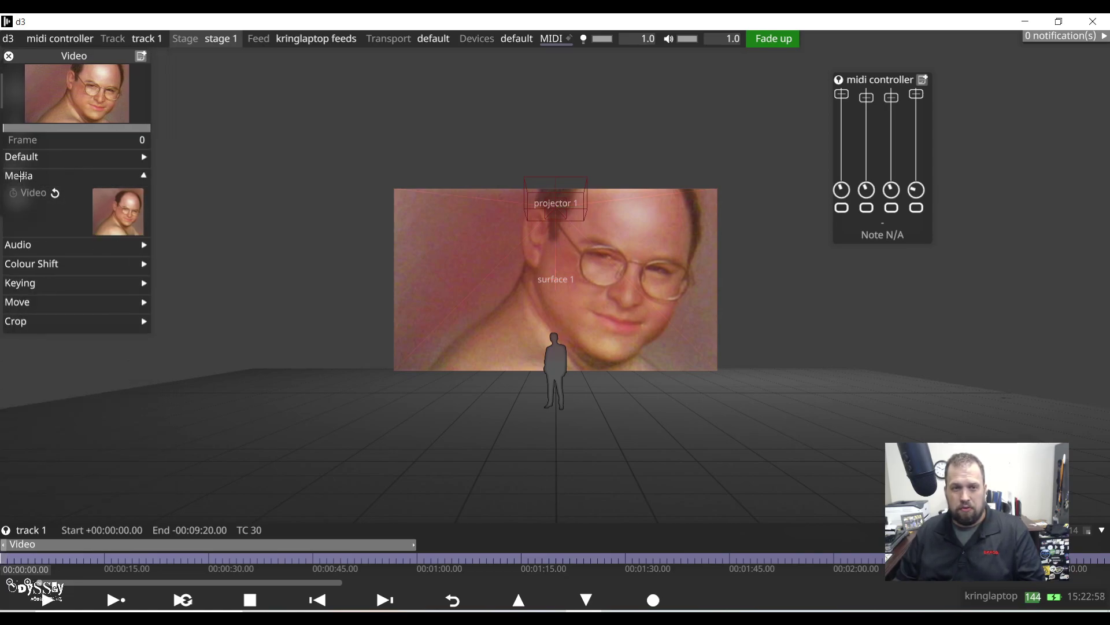
{"action": "left_click", "coordinate": [23, 157]}
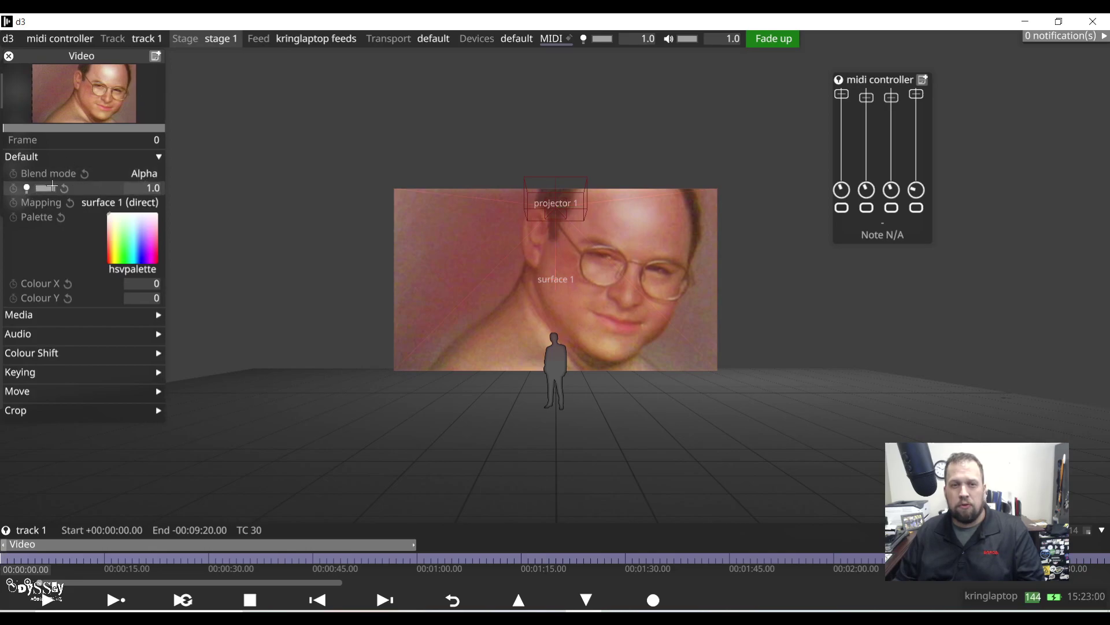
{"action": "left_click_drag", "start_coordinate": [53, 185], "coordinate": [86, 188]}
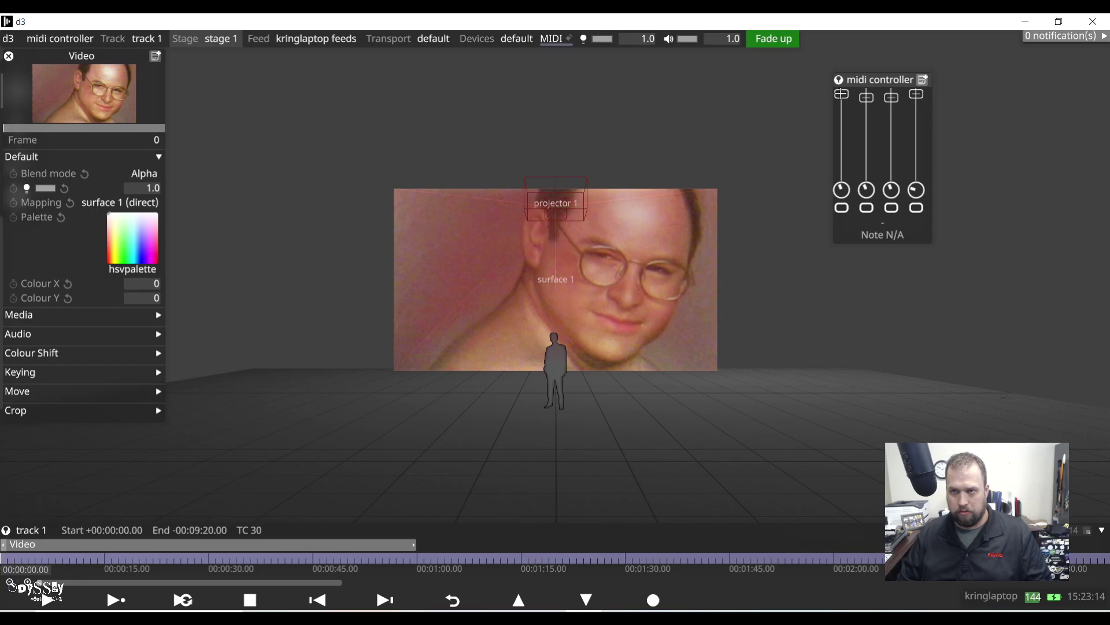
Step: Link the controller's first fader to the Video layer's opacity, then show Move properties
{"action": "left_click_drag", "start_coordinate": [841, 94], "coordinate": [141, 189]}
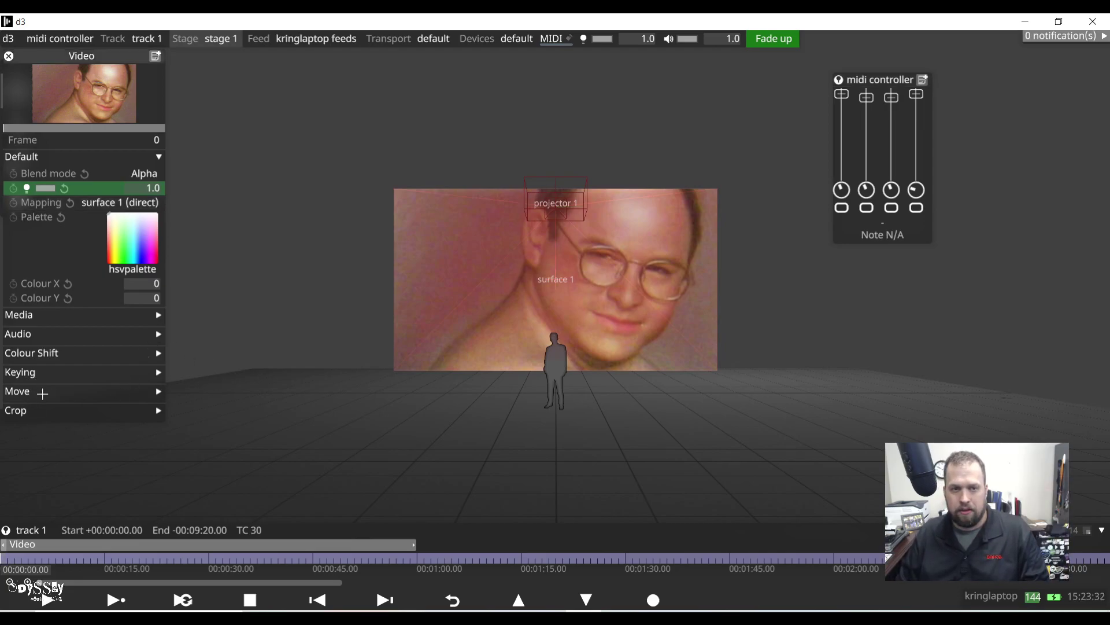
{"action": "left_click", "coordinate": [38, 390]}
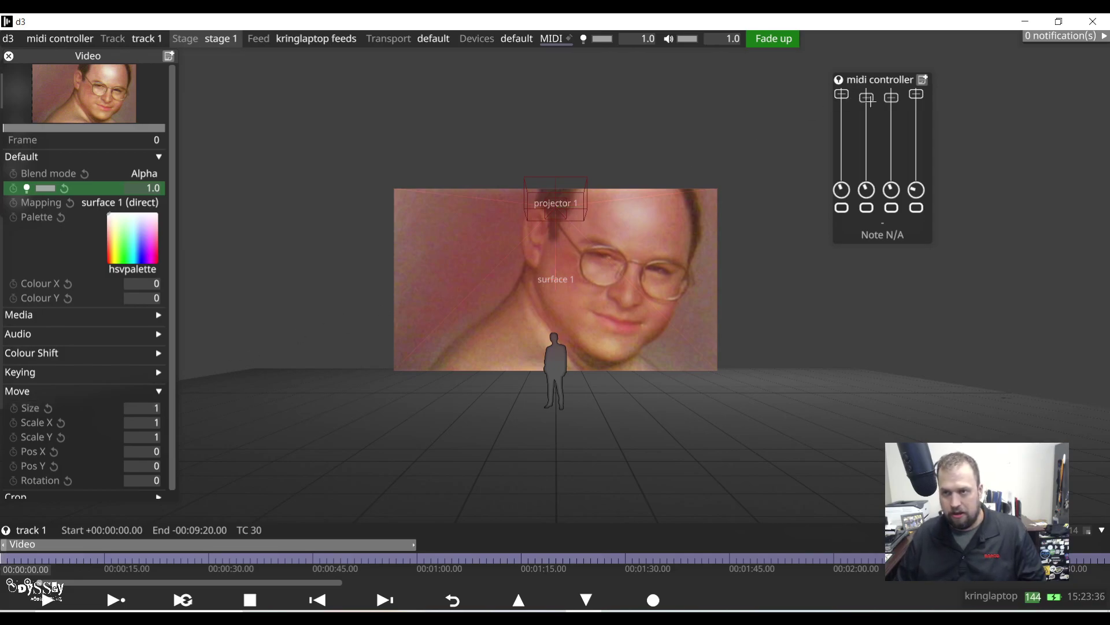
Step: Bind the second fader to Size, swap the Move settings for Audio, and bind Colour X to knob 1
{"action": "left_click_drag", "start_coordinate": [868, 99], "coordinate": [152, 402]}
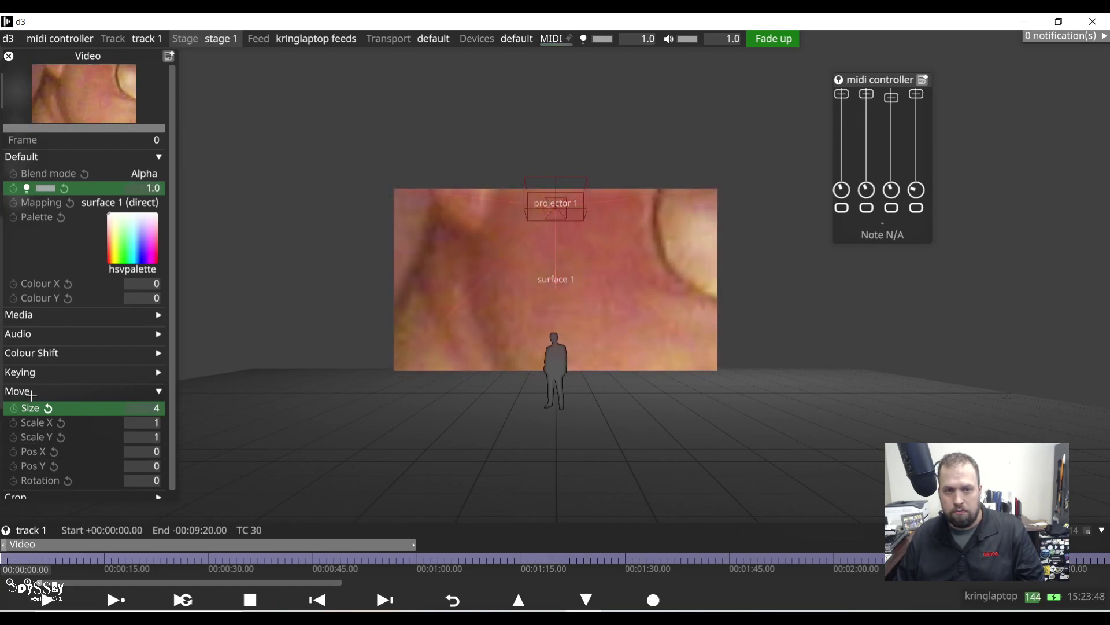
{"action": "left_click", "coordinate": [31, 393]}
{"action": "left_click", "coordinate": [23, 335]}
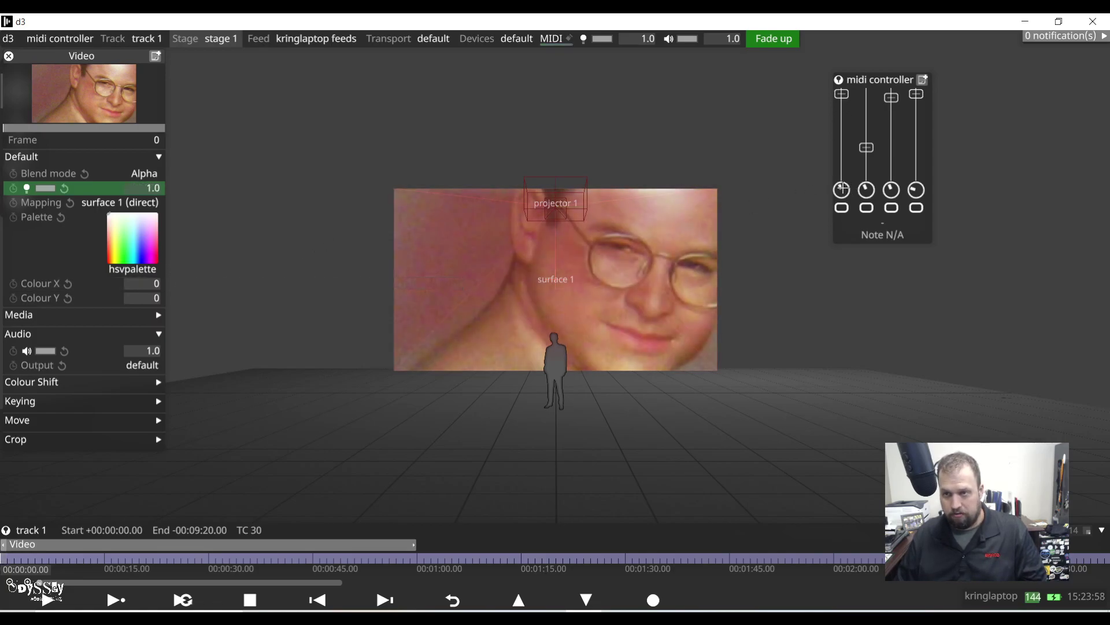
{"action": "left_click_drag", "start_coordinate": [842, 189], "coordinate": [144, 283]}
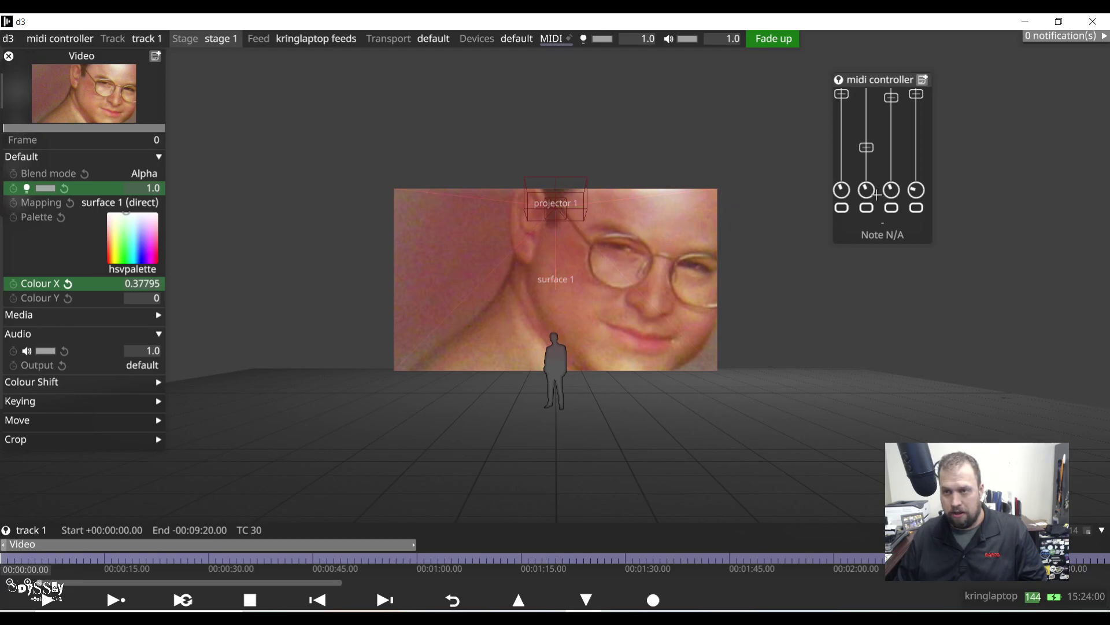
Step: Bind the layer's Colour Y to the nanoKONTROL2's second knob
{"action": "left_click_drag", "start_coordinate": [877, 194], "coordinate": [151, 298]}
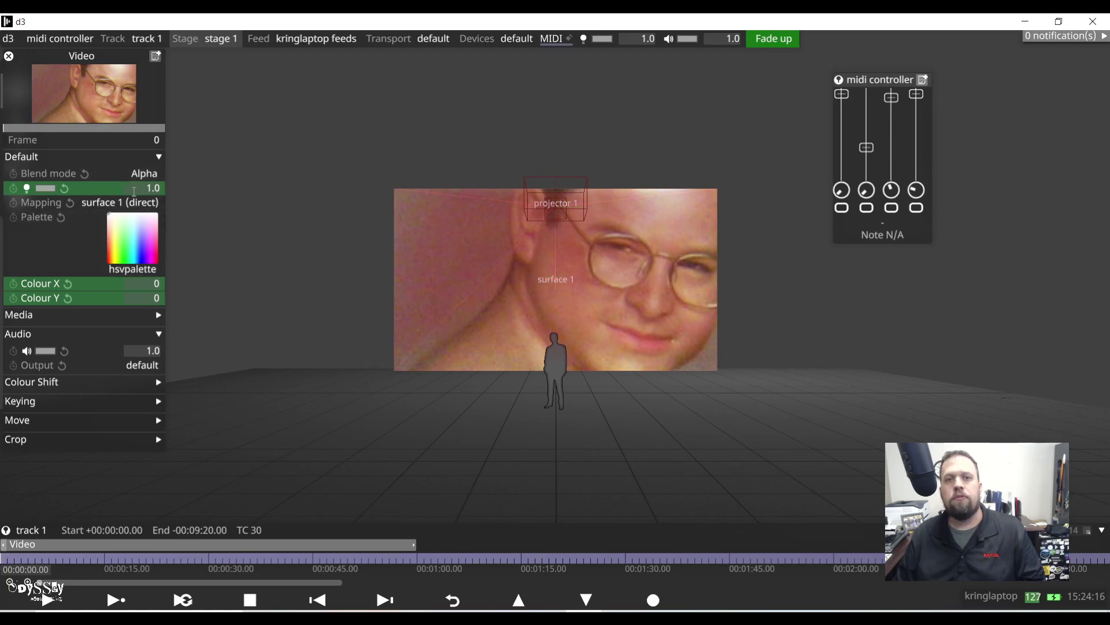
Step: Delete the brightness property's MIDI expression and trim the Video layer to end near 00:00:15
{"action": "right_click", "coordinate": [139, 192]}
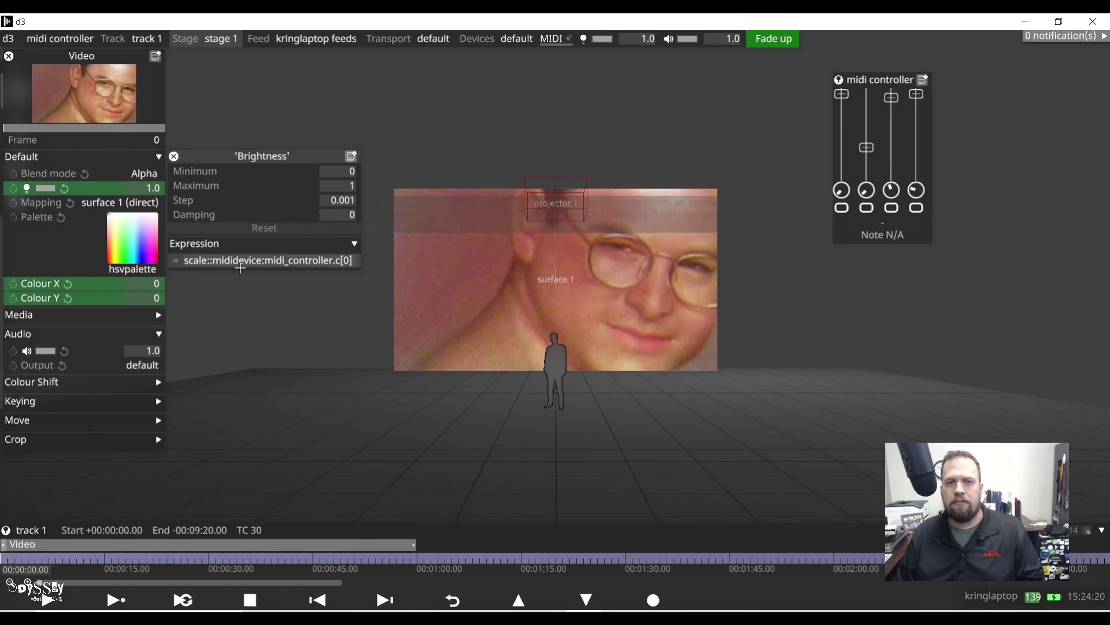
{"action": "left_click", "coordinate": [233, 260]}
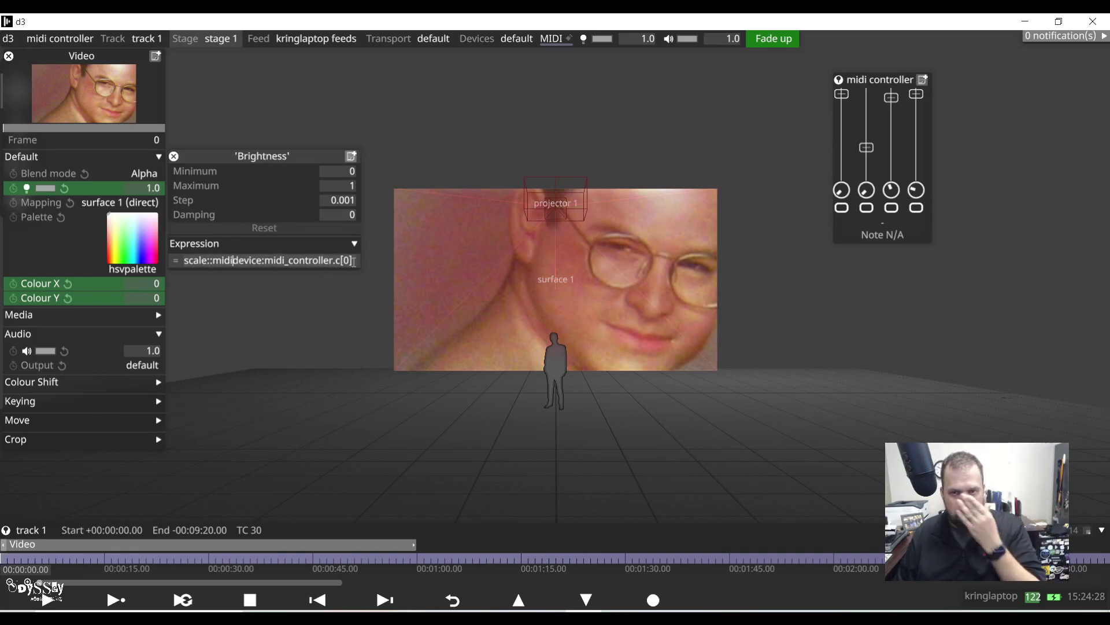
{"action": "left_click_drag", "start_coordinate": [355, 261], "coordinate": [120, 269]}
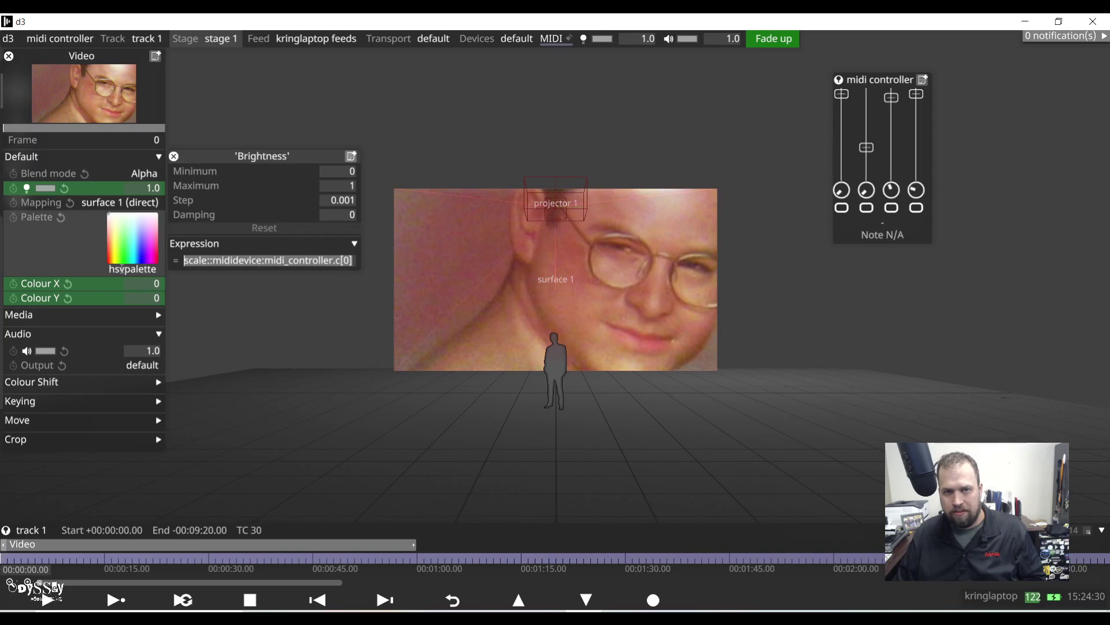
{"action": "key", "text": "BackSpace"}
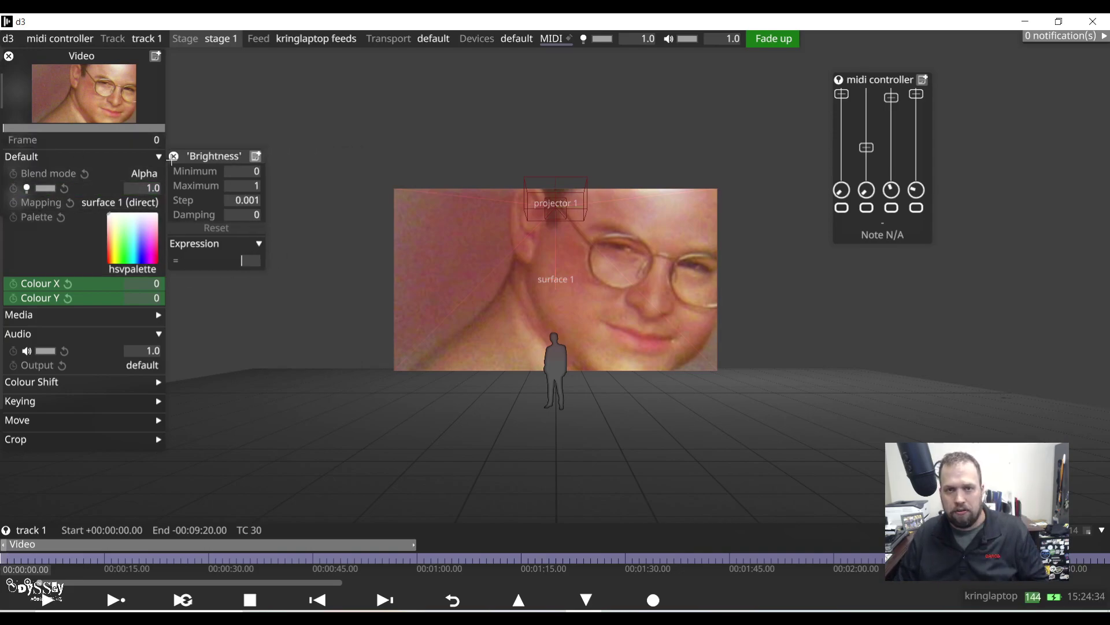
{"action": "left_click", "coordinate": [173, 156]}
{"action": "left_click_drag", "start_coordinate": [412, 546], "coordinate": [104, 546]}
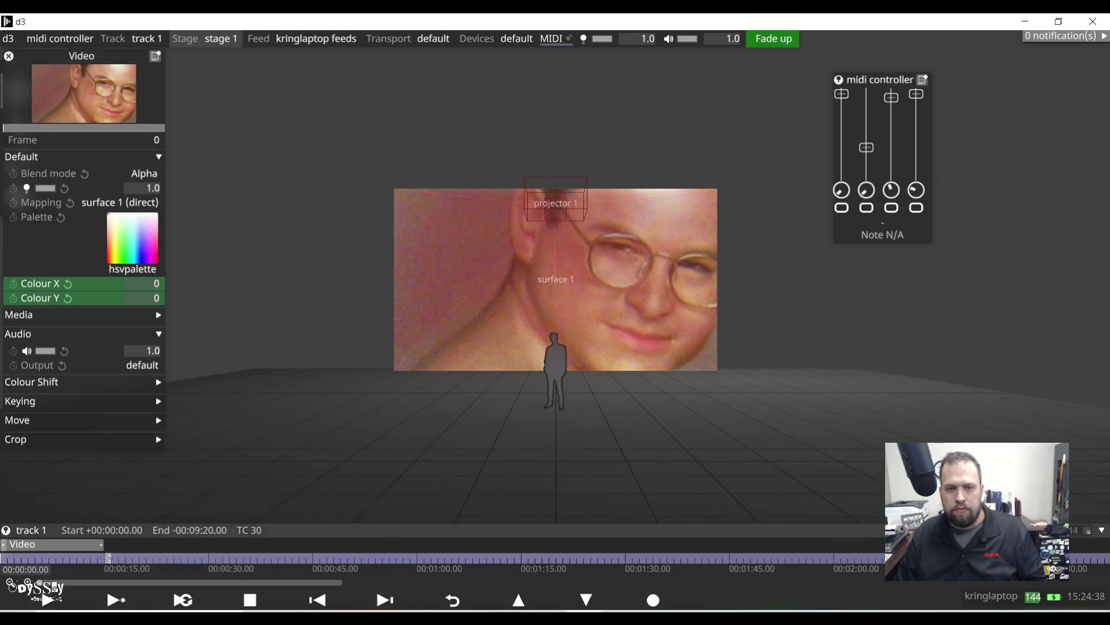
{"action": "left_click", "coordinate": [107, 557]}
Step: Start a new section at 00:00:15 with a Video layer playing test_street.mov
{"action": "left_click", "coordinate": [126, 350]}
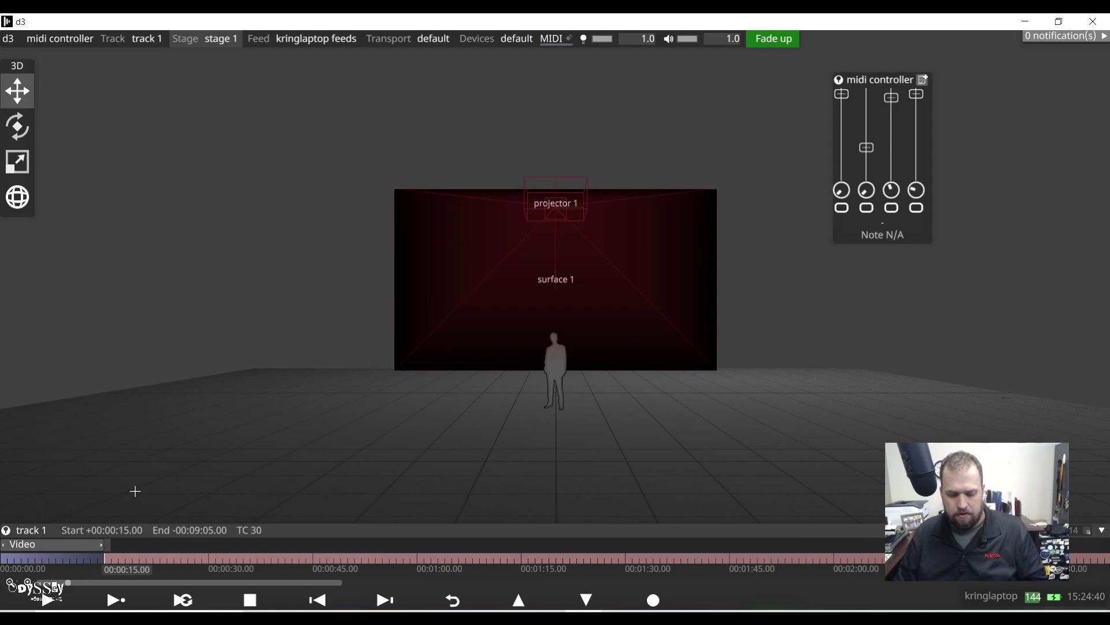
{"action": "key", "text": "ctrl+l"}
{"action": "type", "text": "vi"}
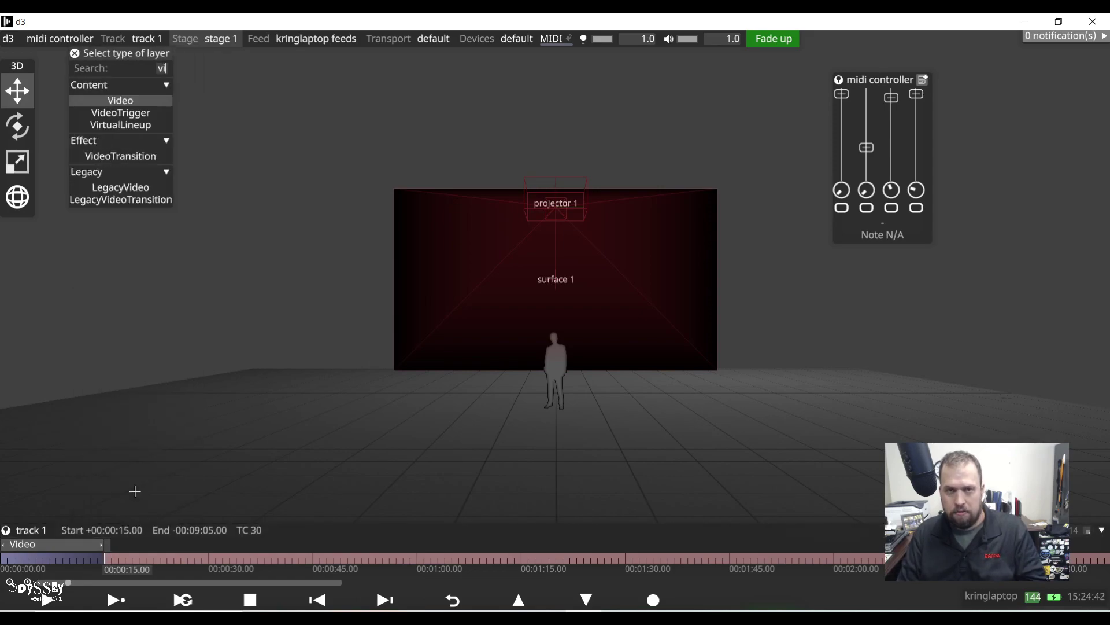
{"action": "key", "text": "Return"}
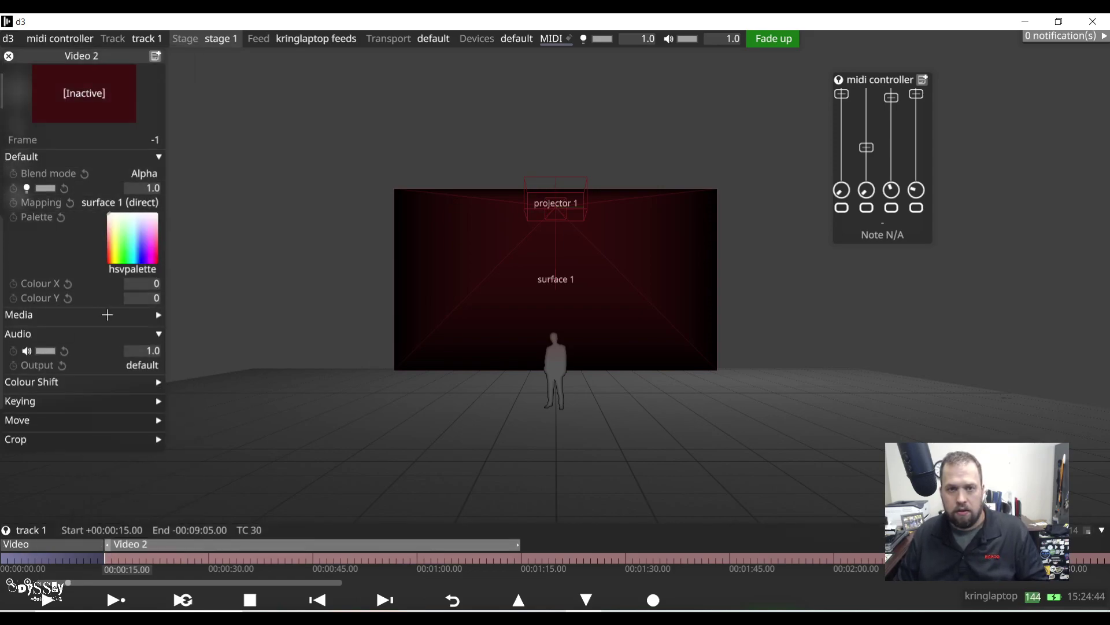
{"action": "left_click", "coordinate": [93, 315]}
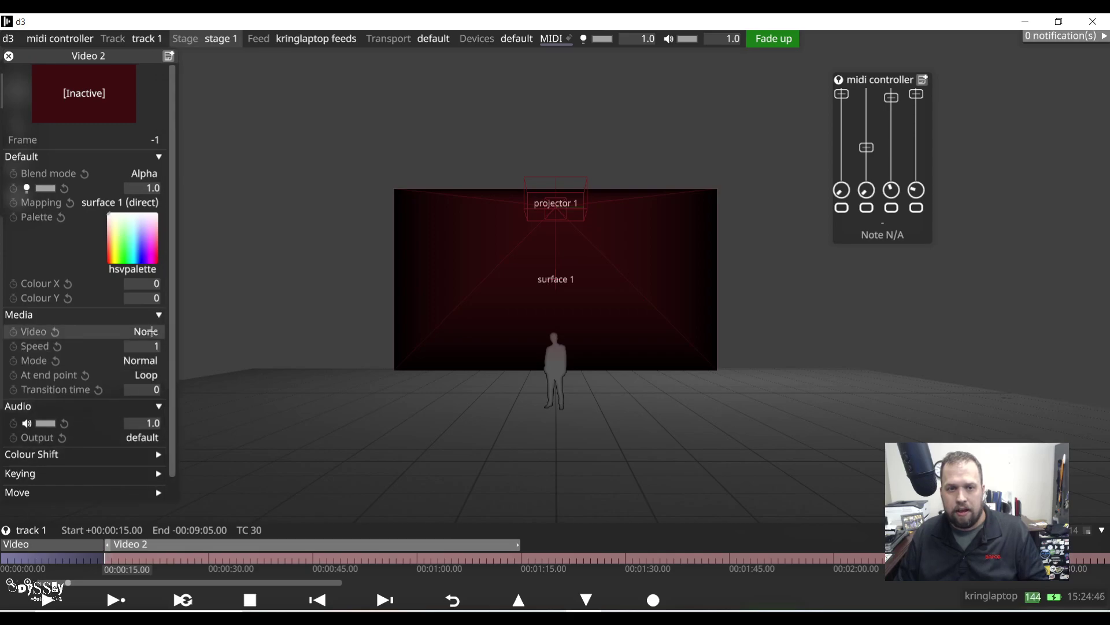
{"action": "left_click", "coordinate": [150, 332]}
{"action": "left_click", "coordinate": [467, 398]}
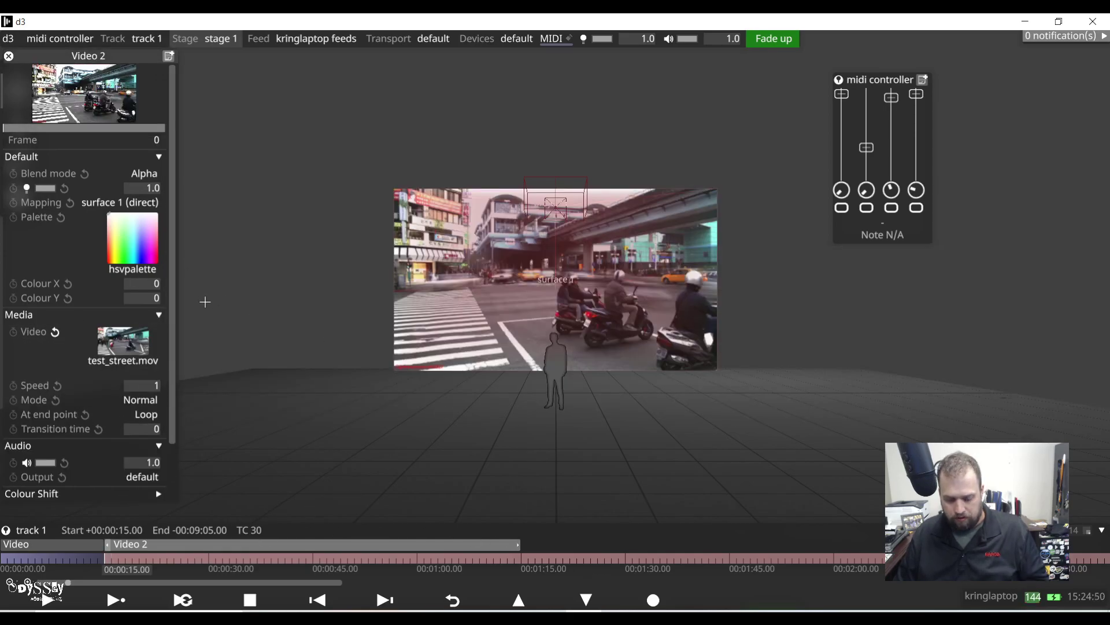
Step: Trim Video 2 to end at 00:00:45 and merge the sections at that mark
{"action": "left_click", "coordinate": [28, 558]}
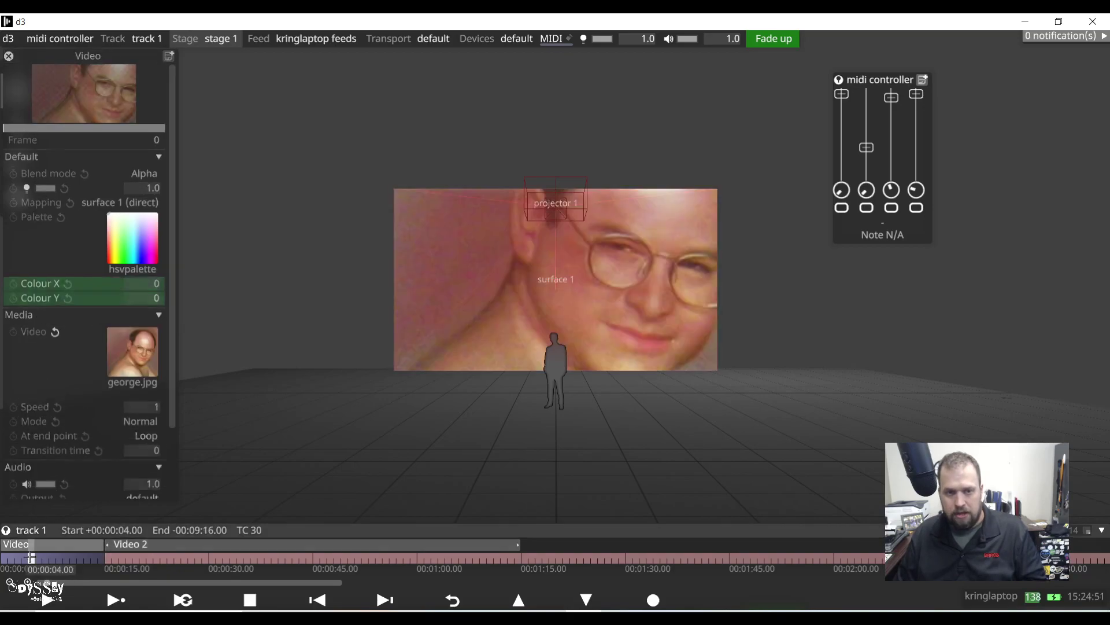
{"action": "left_click", "coordinate": [140, 558]}
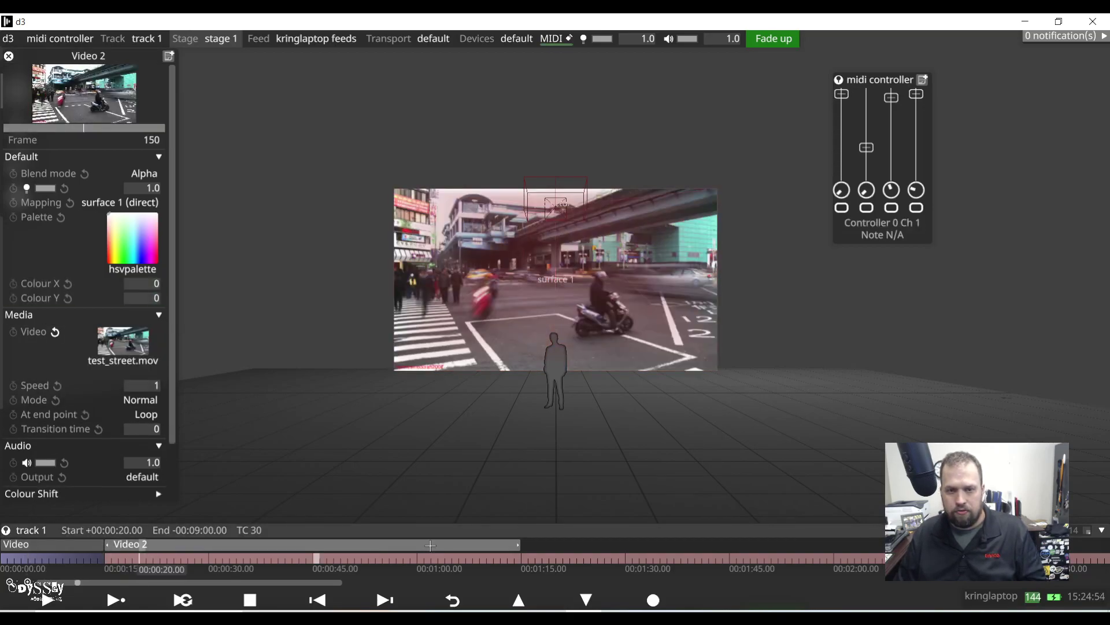
{"action": "left_click_drag", "start_coordinate": [518, 544], "coordinate": [309, 550]}
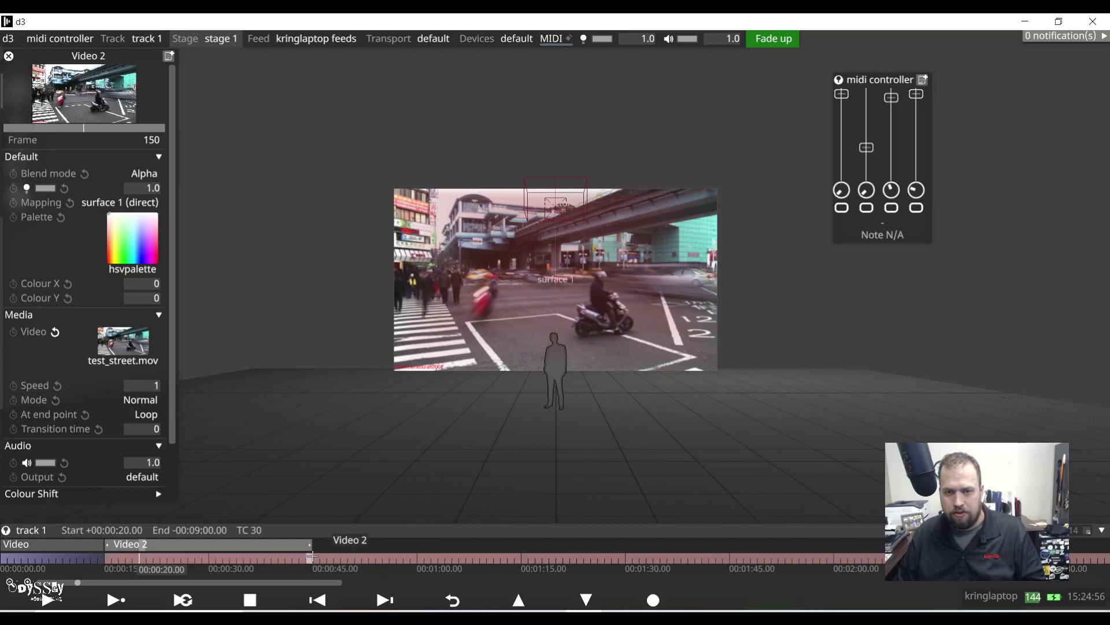
{"action": "left_click", "coordinate": [313, 558]}
{"action": "right_click", "coordinate": [316, 558]}
{"action": "left_click", "coordinate": [314, 359]}
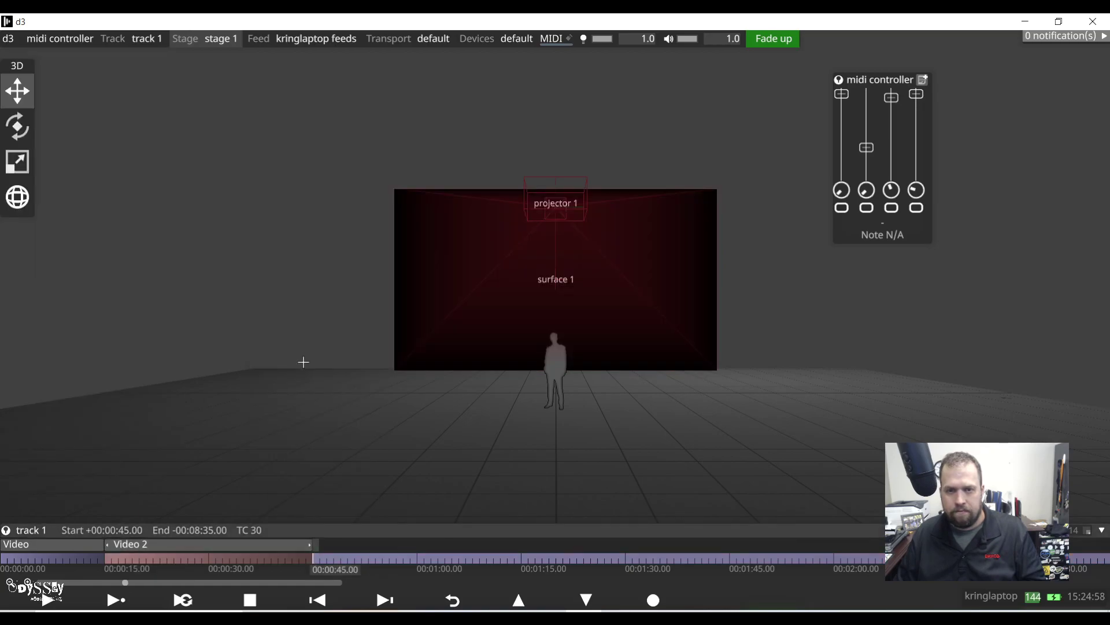
Step: Play the timeline from inside Video 2 and close its layer editor
{"action": "left_click", "coordinate": [137, 558]}
{"action": "key", "text": "space"}
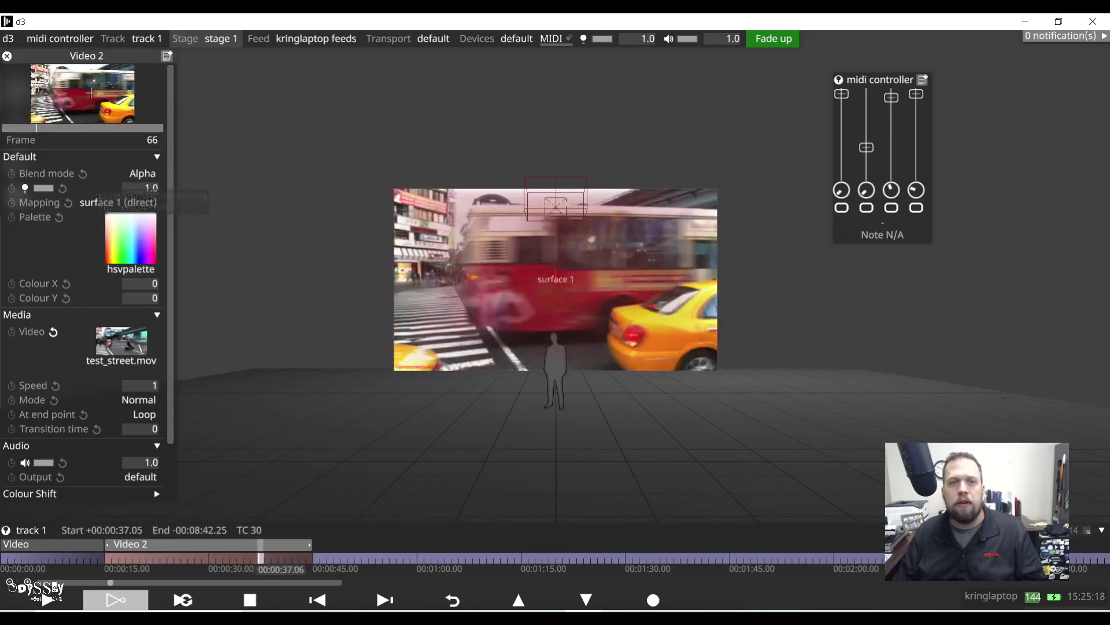
{"action": "left_click", "coordinate": [441, 77]}
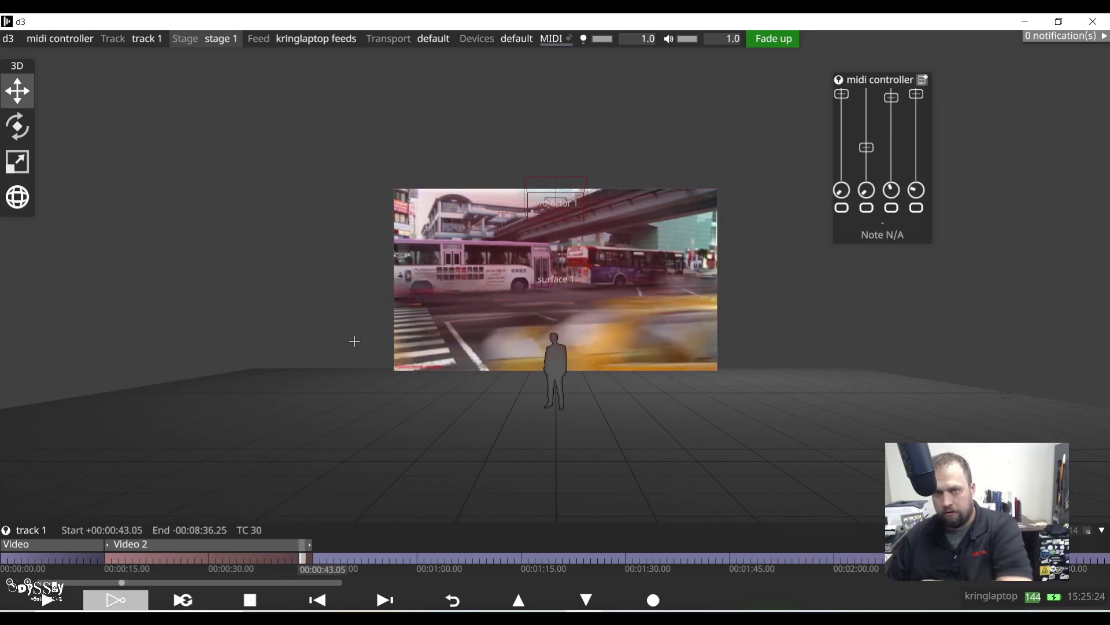
Step: Open the default transport's editor, expand Event Transports, and leave the transport disengaged
{"action": "left_click", "coordinate": [404, 36]}
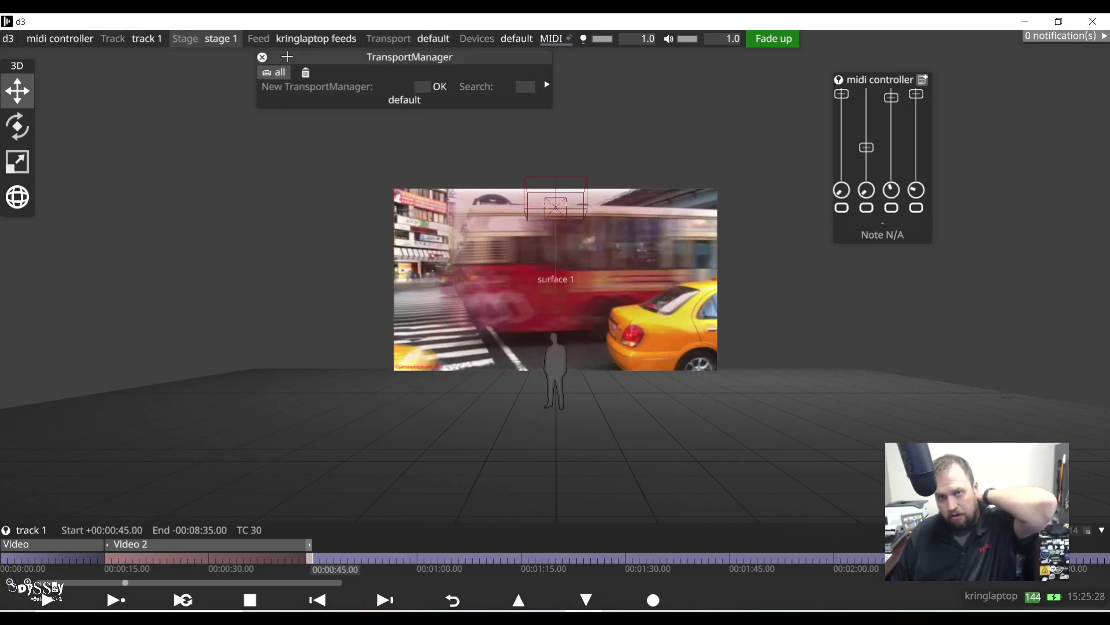
{"action": "left_click", "coordinate": [262, 57]}
{"action": "left_click", "coordinate": [433, 38]}
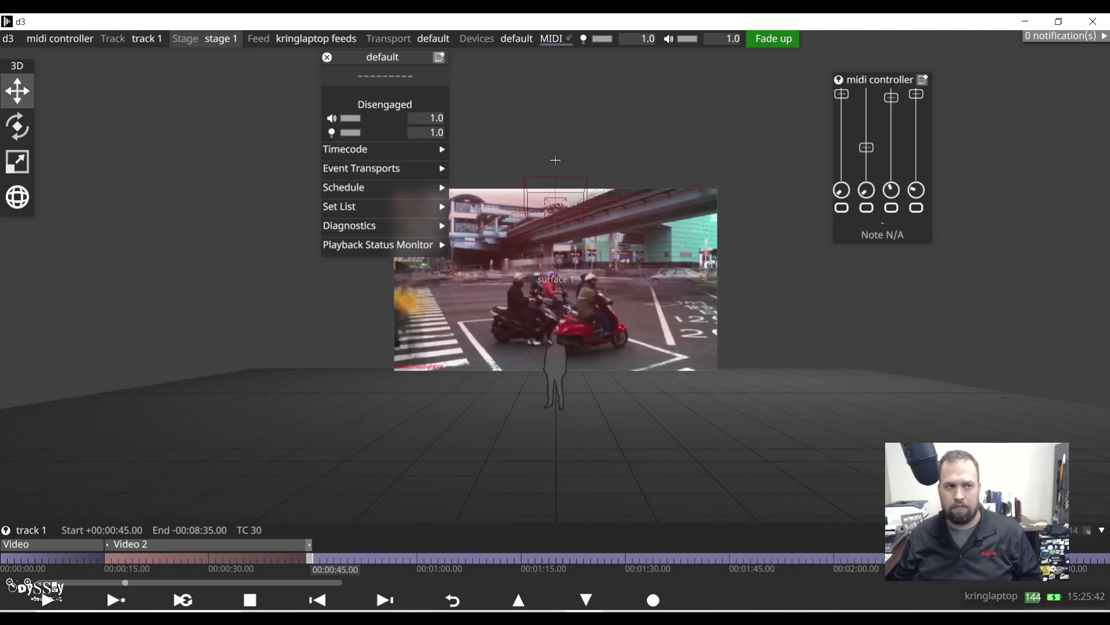
{"action": "left_click", "coordinate": [368, 168]}
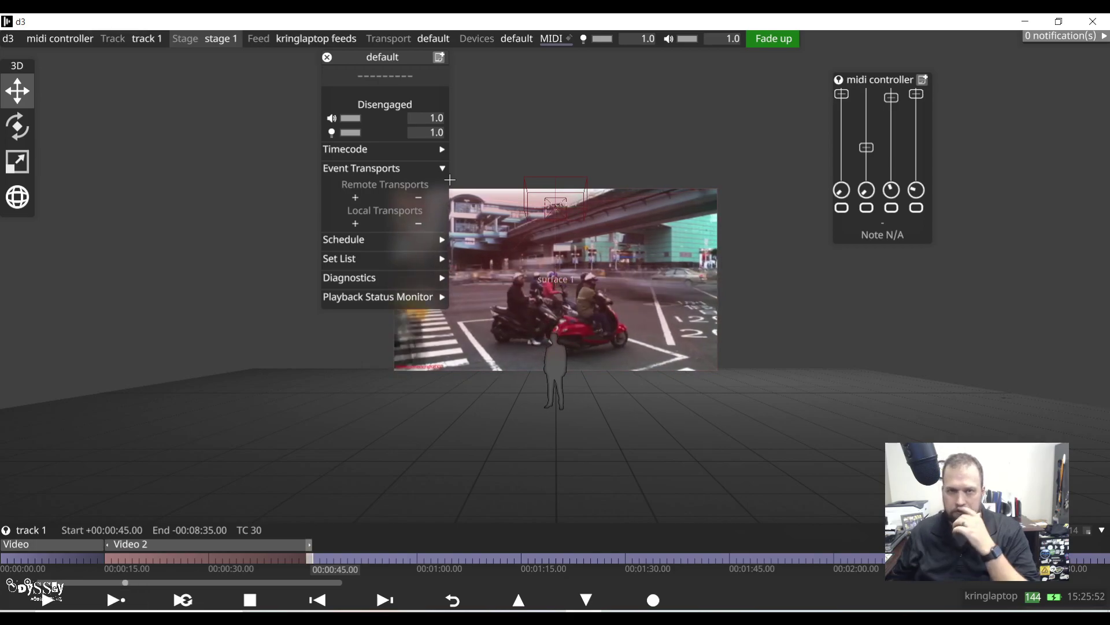
{"action": "left_click", "coordinate": [374, 105]}
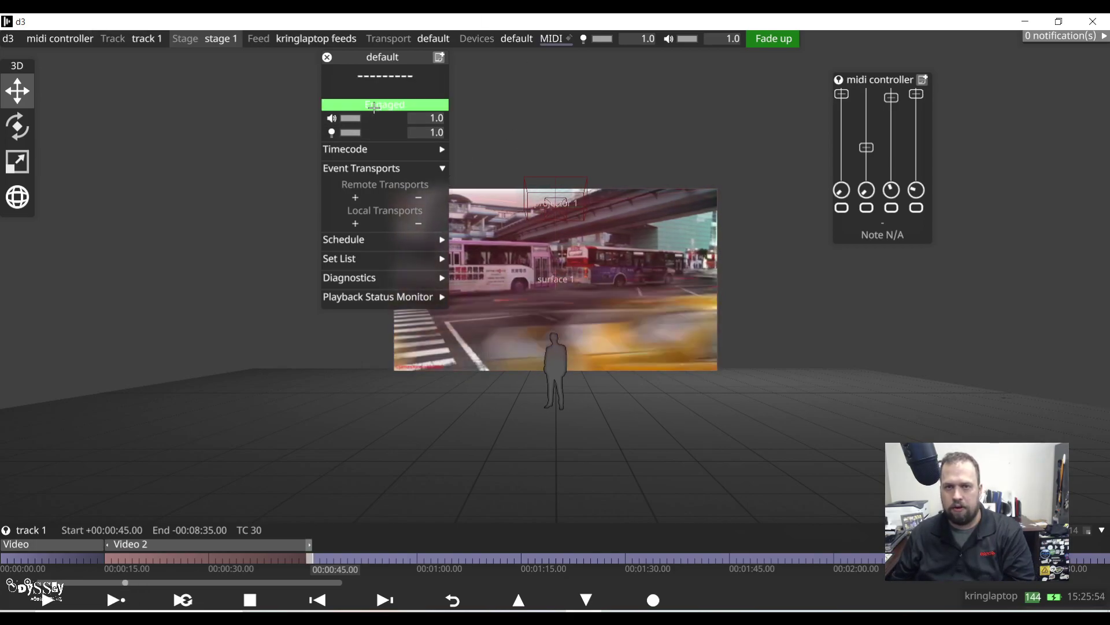
{"action": "left_click", "coordinate": [408, 109]}
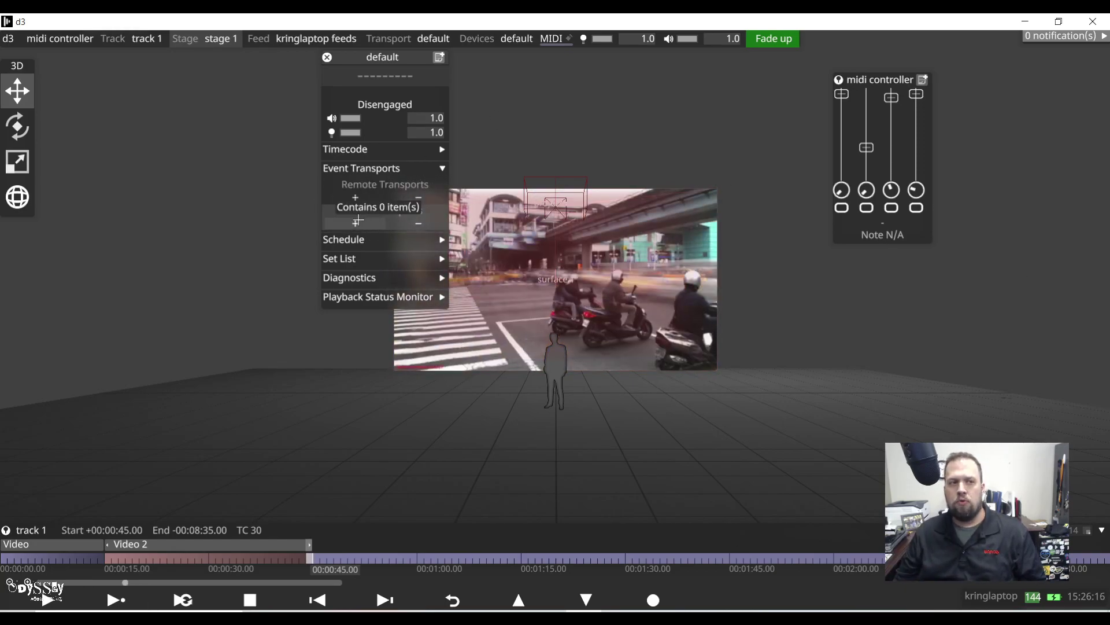
Step: Add local EventTransportMidiNote 'midi controller' on nanoKONTROL2 input, with note jumps playing to end of section
{"action": "left_click", "coordinate": [355, 222]}
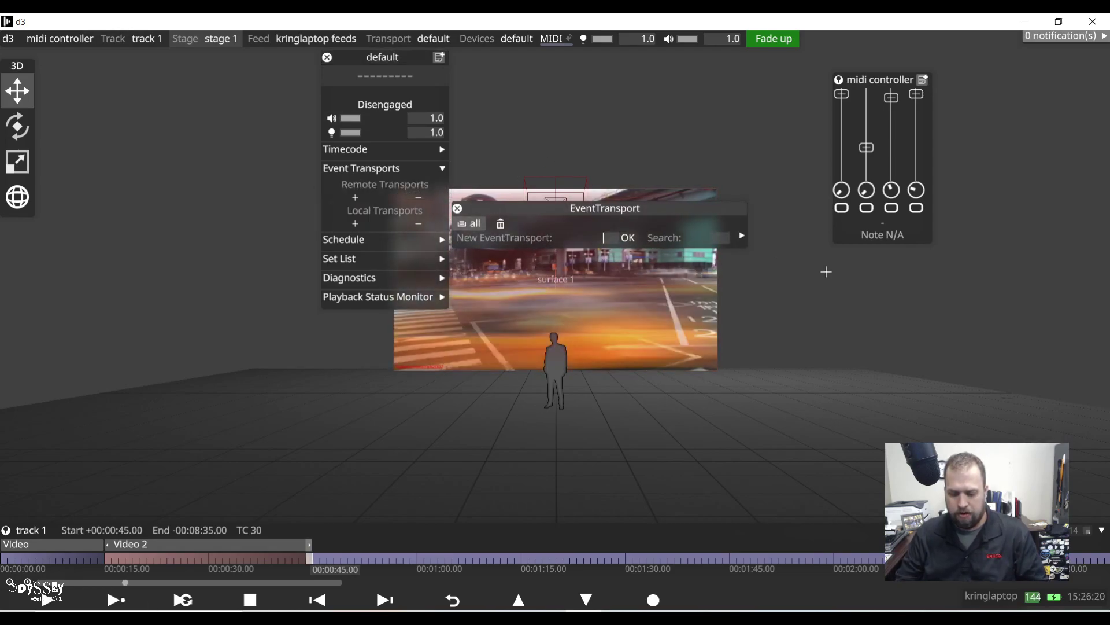
{"action": "type", "text": "MIDI Controller"}
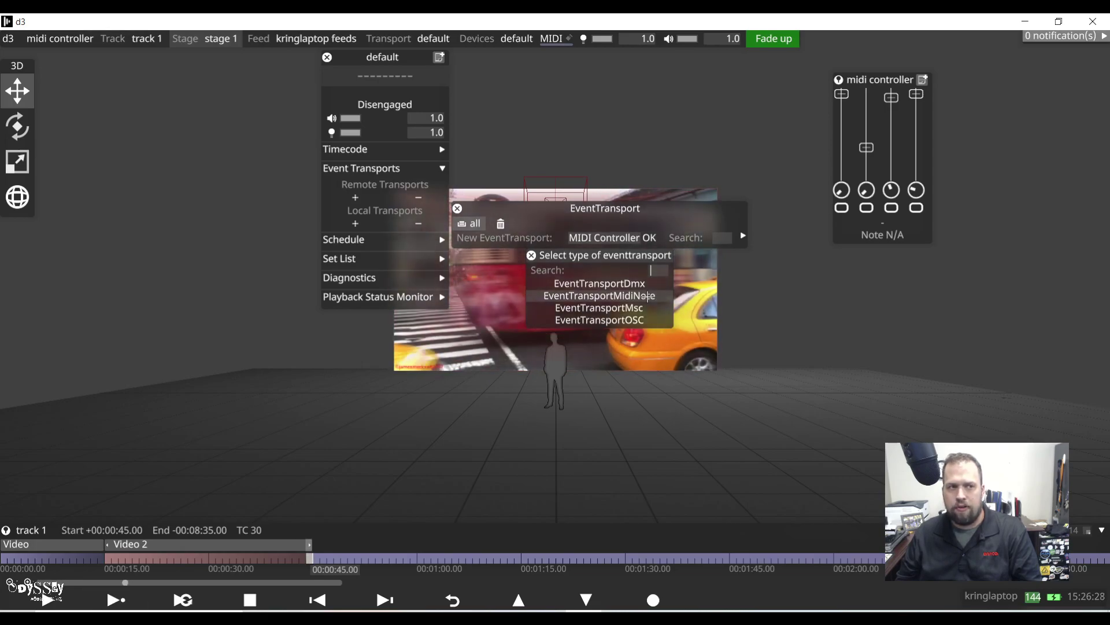
{"action": "left_click", "coordinate": [646, 296]}
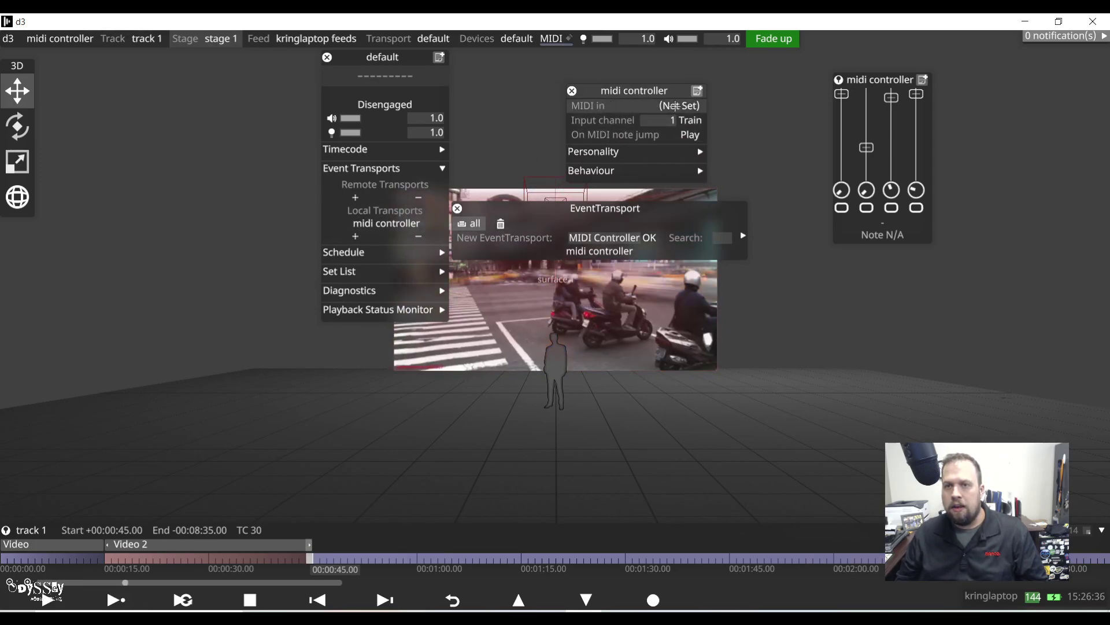
{"action": "left_click", "coordinate": [675, 106]}
{"action": "left_click", "coordinate": [746, 129]}
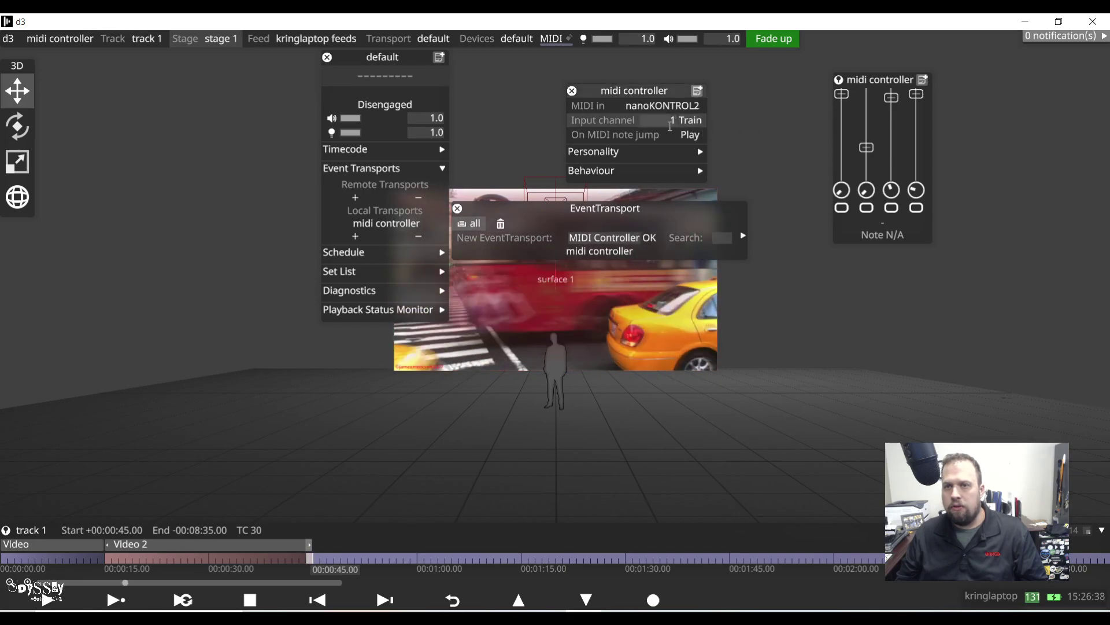
{"action": "left_click", "coordinate": [689, 134]}
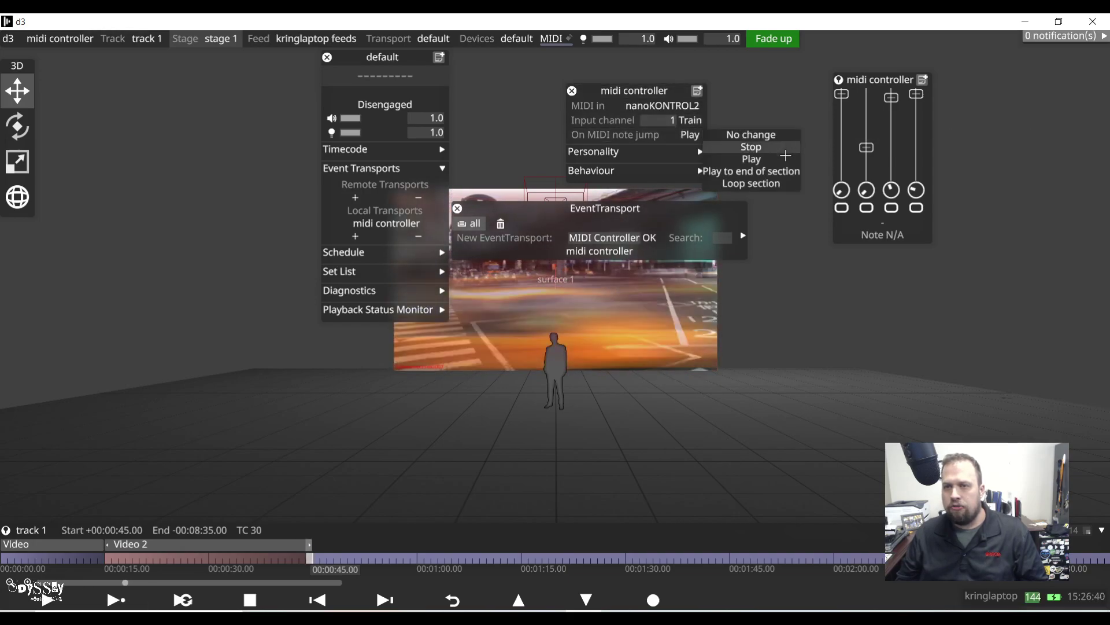
{"action": "left_click", "coordinate": [783, 172]}
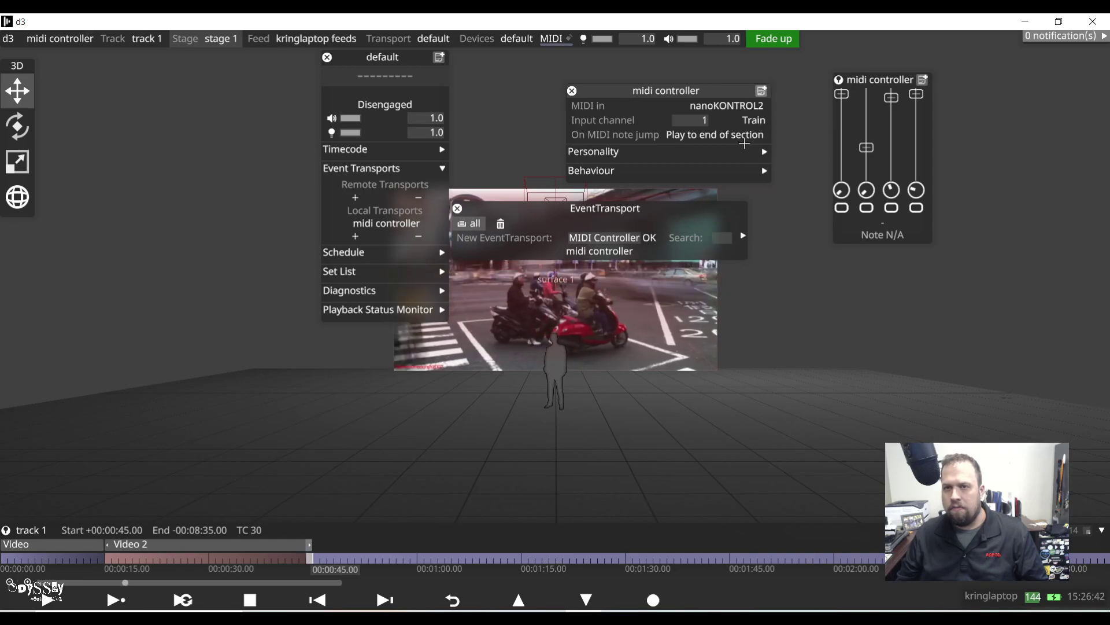
{"action": "left_click", "coordinate": [616, 153]}
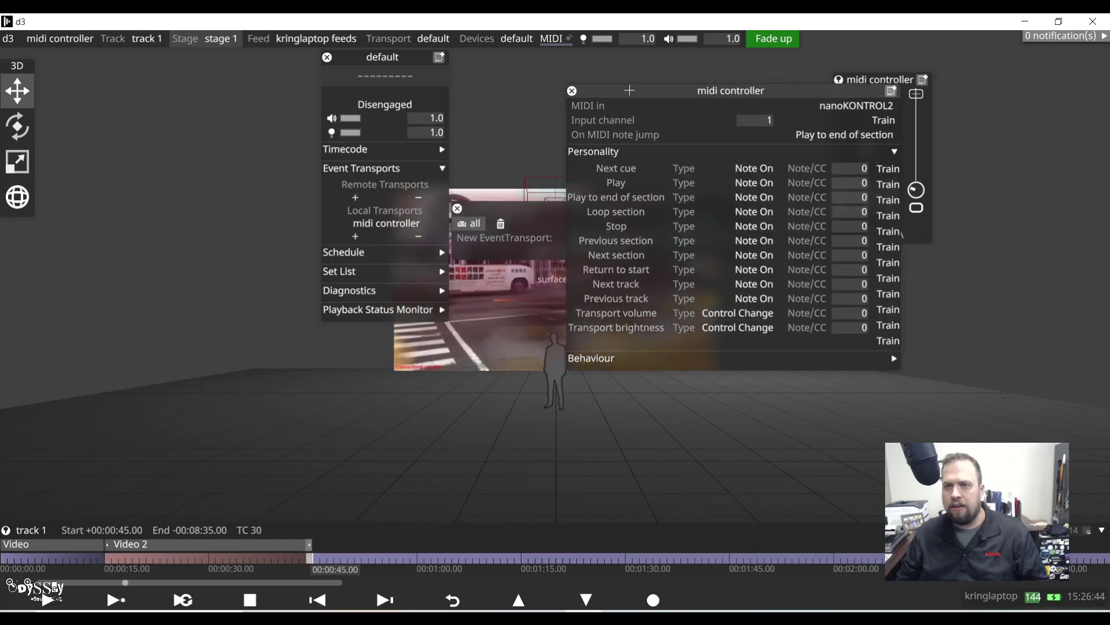
Step: Train Next section, Previous section, Play to end, Stop and Transport brightness to controls 44, 43, 41, 42, 7
{"action": "left_click_drag", "start_coordinate": [630, 90], "coordinate": [540, 111]}
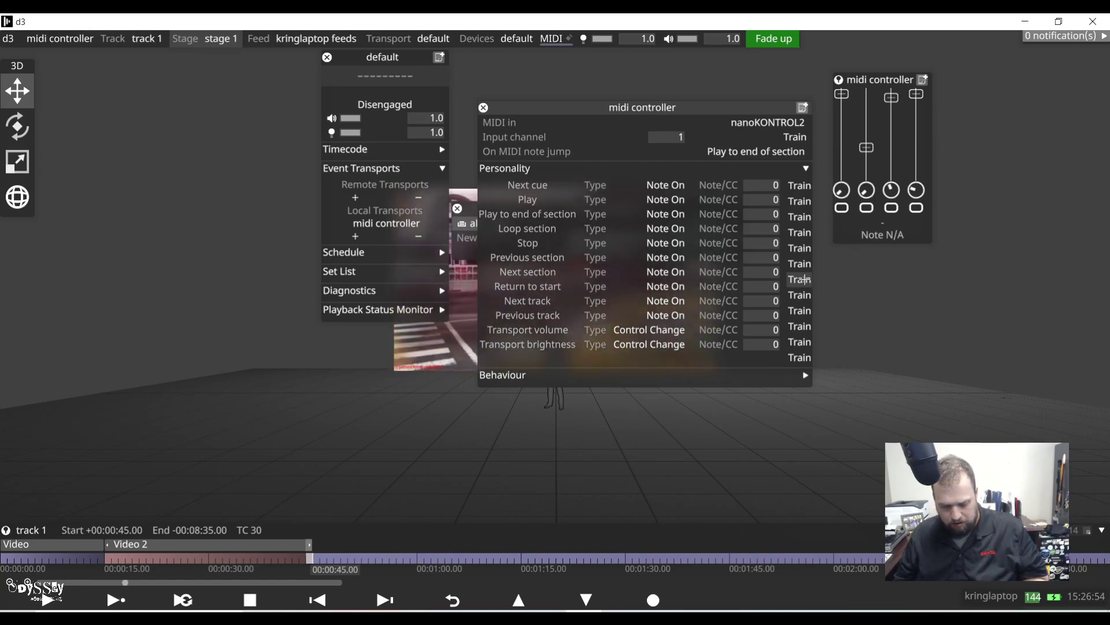
{"action": "left_click", "coordinate": [801, 279]}
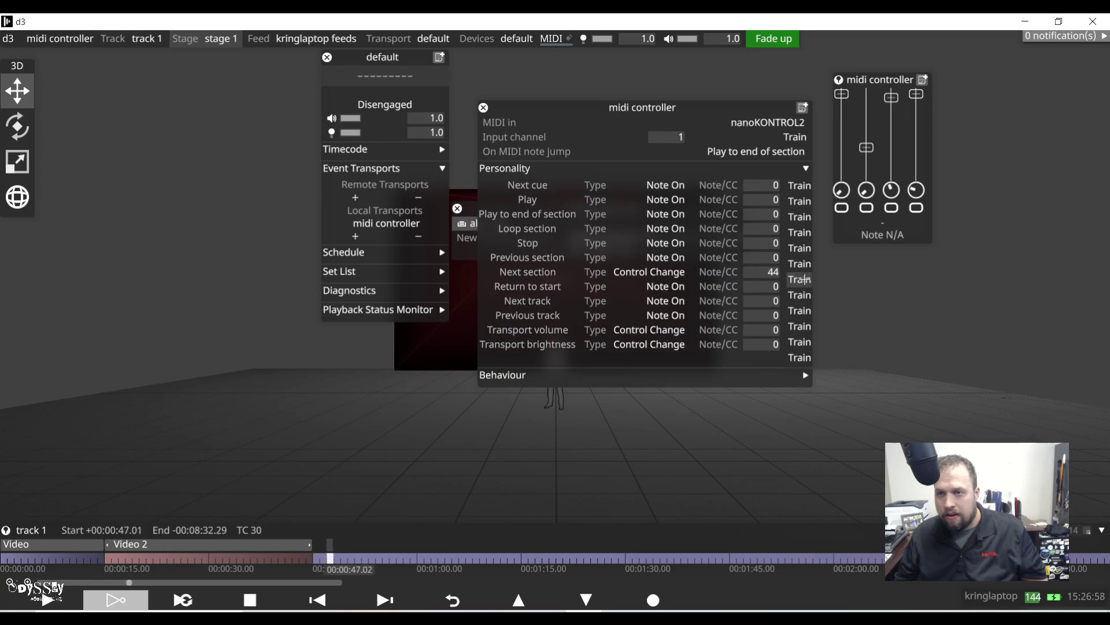
{"action": "left_click", "coordinate": [801, 264]}
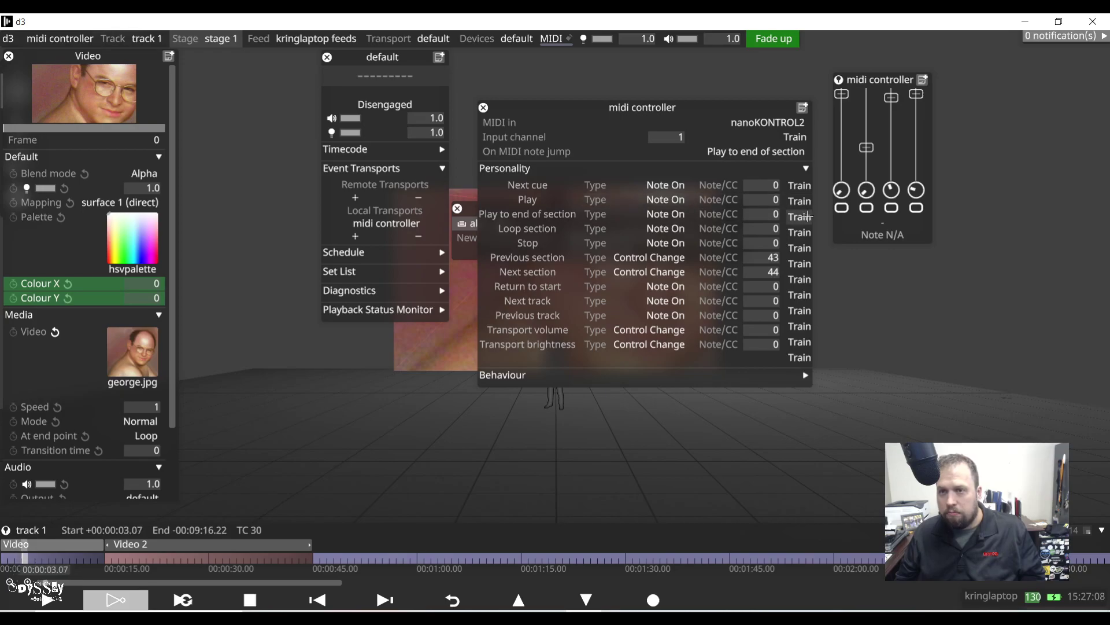
{"action": "left_click", "coordinate": [800, 216]}
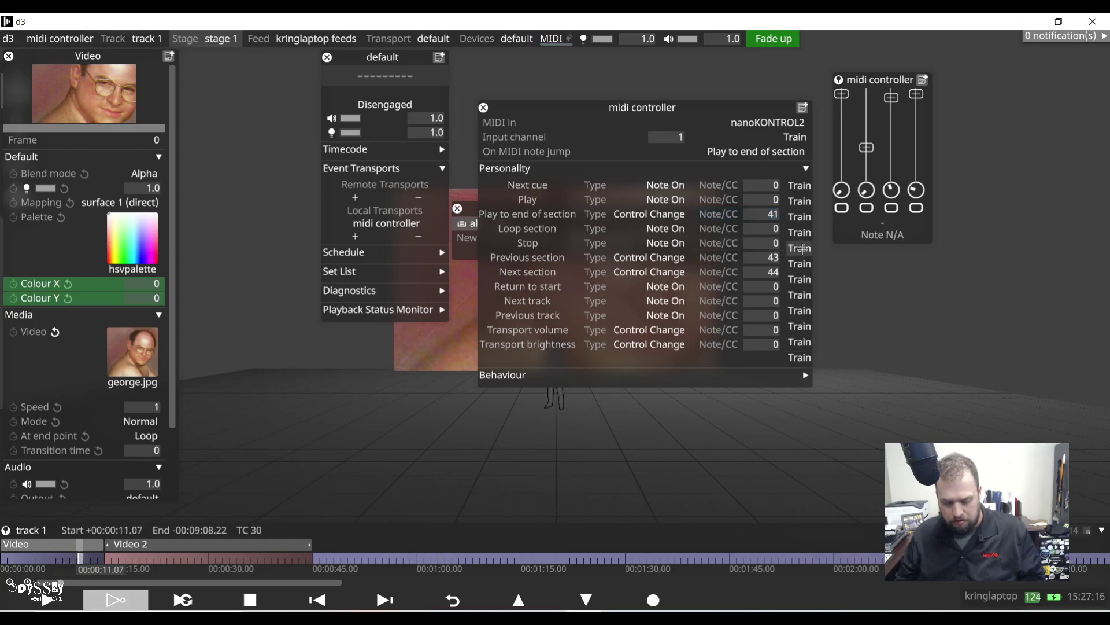
{"action": "left_click", "coordinate": [802, 248]}
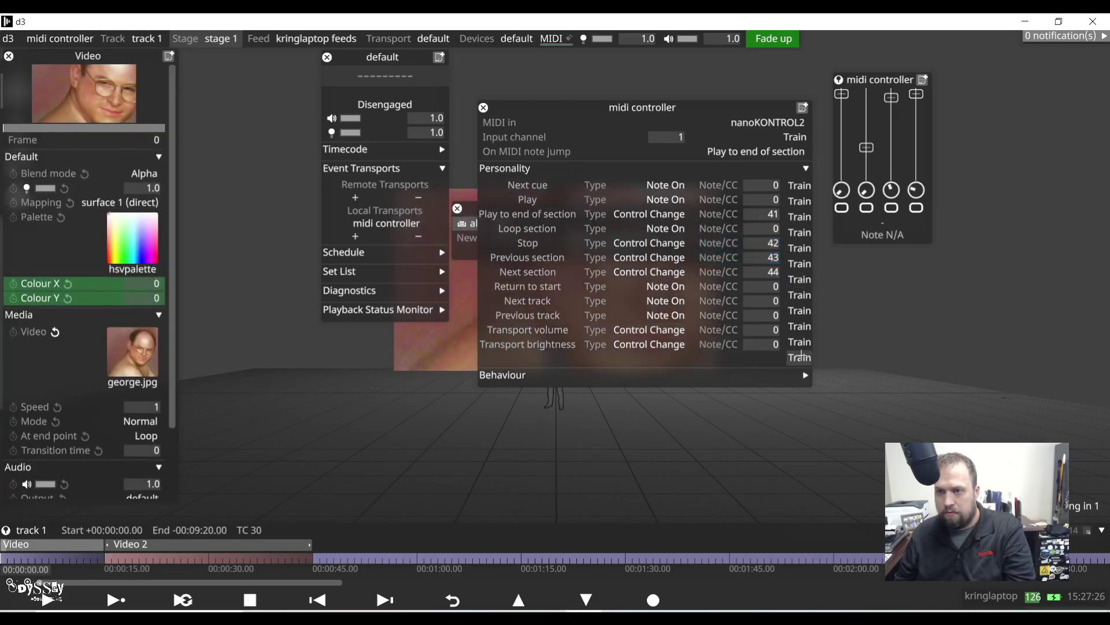
{"action": "left_click", "coordinate": [800, 356]}
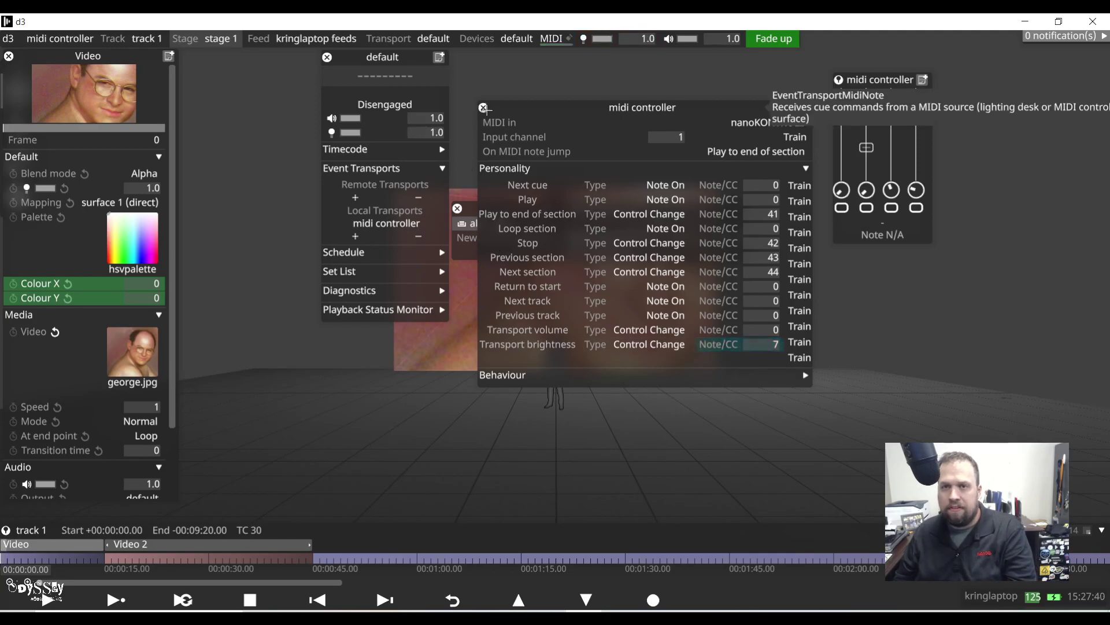
Step: Close the midi controller transport, default transport manager and Video layer panels
{"action": "left_click", "coordinate": [484, 107]}
{"action": "left_click", "coordinate": [326, 57]}
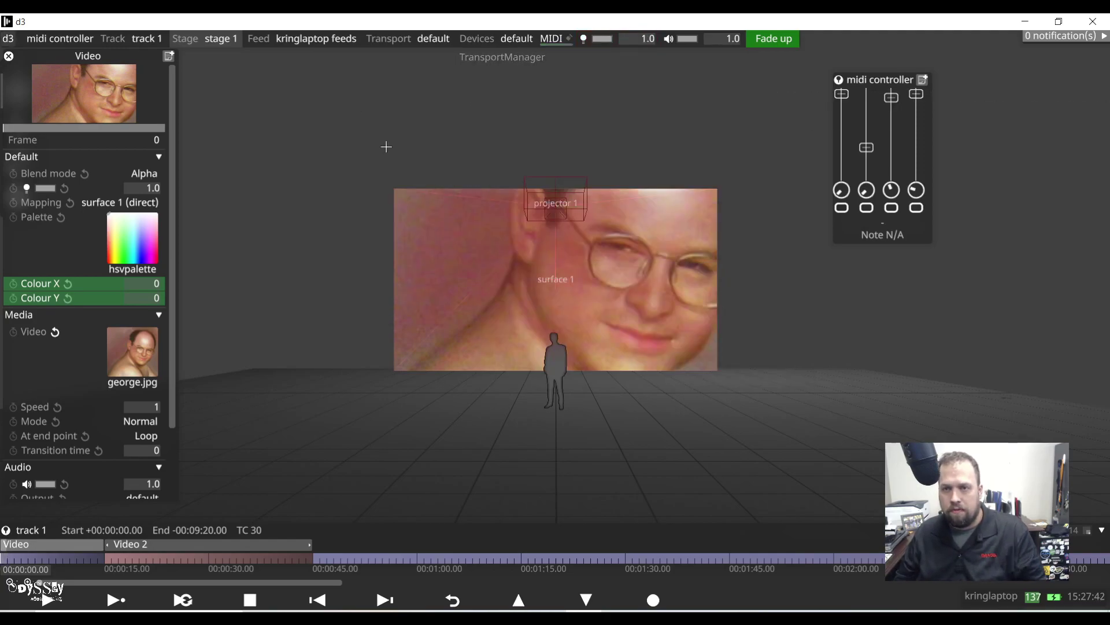
{"action": "left_click", "coordinate": [137, 558]}
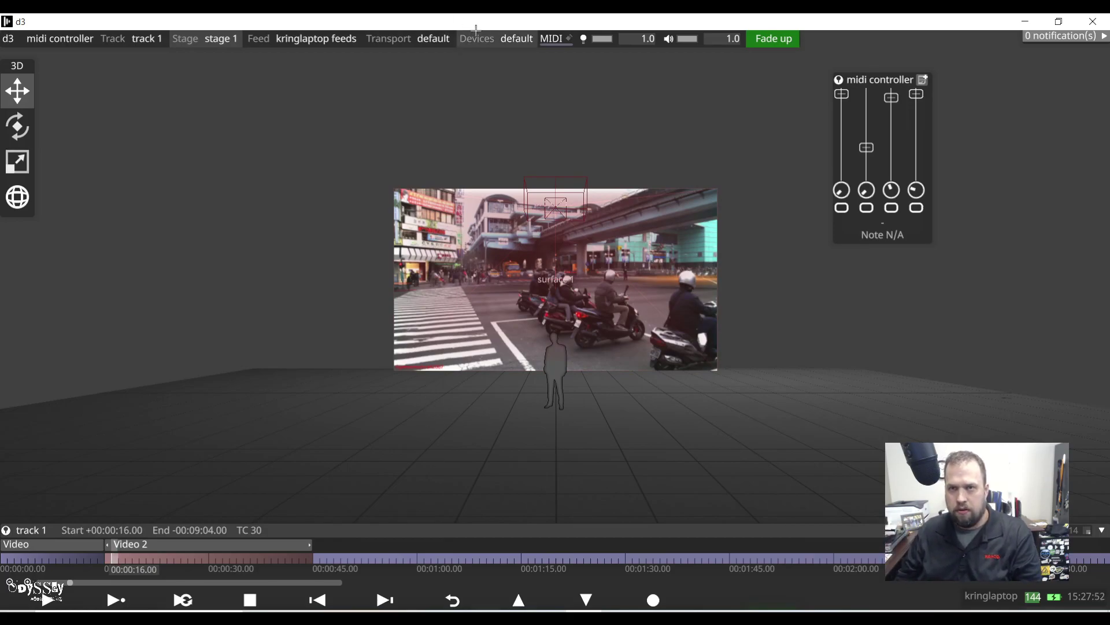
Step: Open the nanoKONTROL2 MIDI recorder's live value monitor, then switch to Korg Kontrol Editor
{"action": "left_click", "coordinate": [551, 39]}
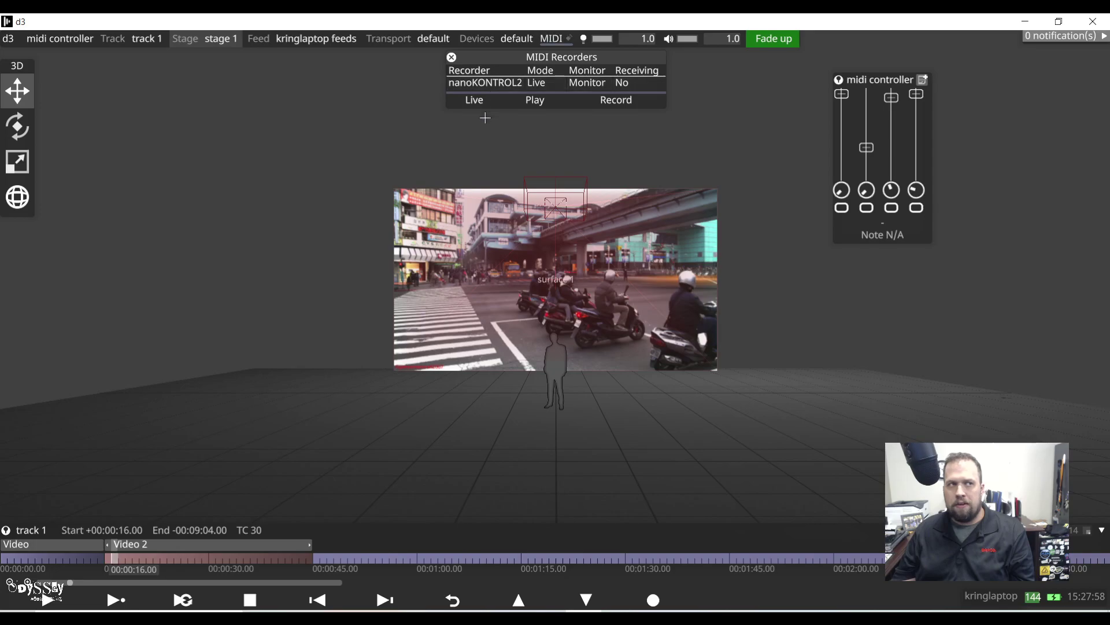
{"action": "left_click", "coordinate": [483, 84]}
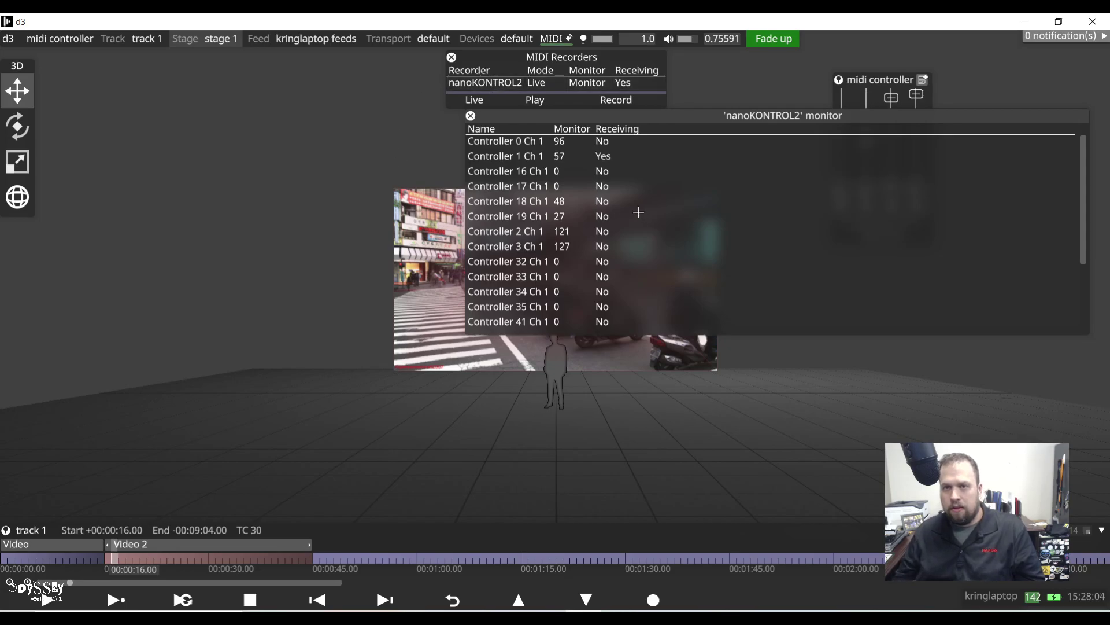
{"action": "scroll", "coordinate": [594, 250], "scroll_direction": "down", "scroll_amount": 3}
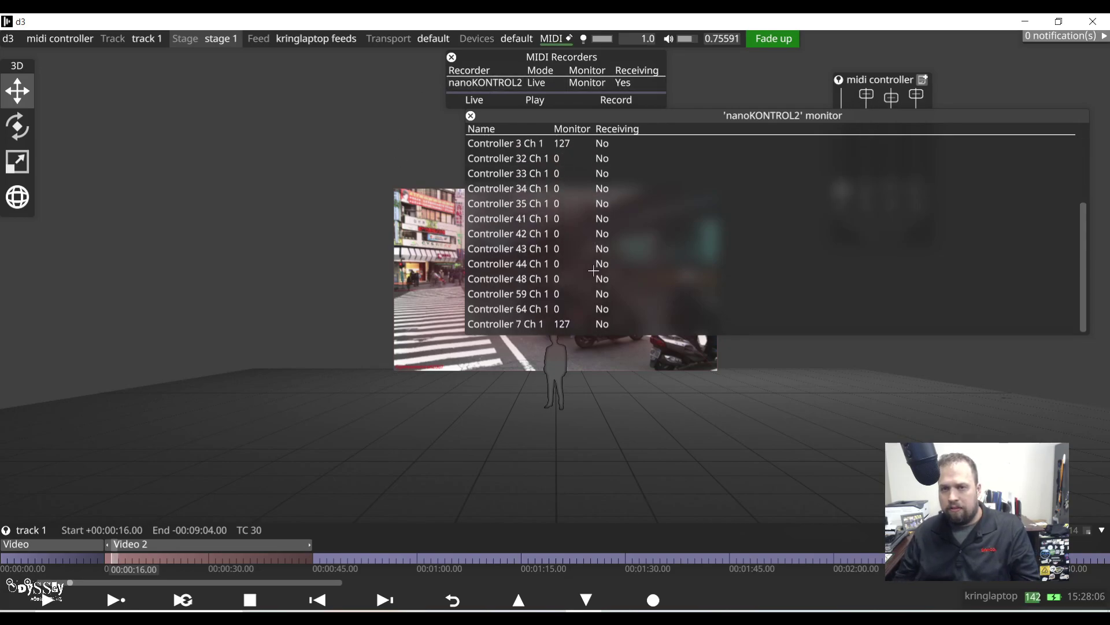
{"action": "scroll", "coordinate": [593, 270], "scroll_direction": "up", "scroll_amount": 3}
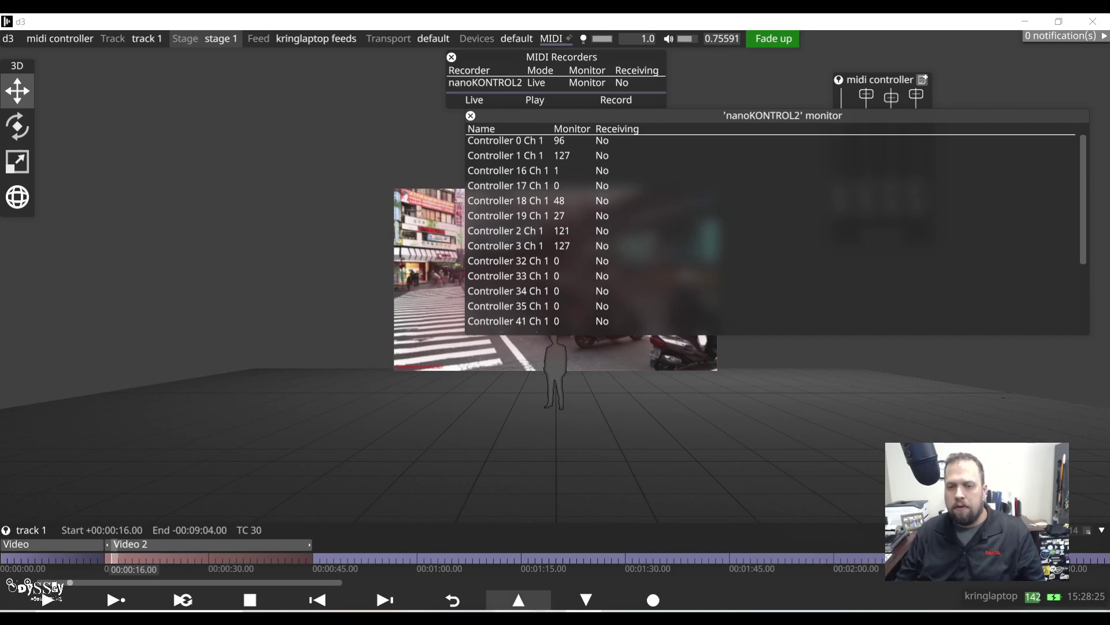
{"action": "key", "text": "alt+Tab"}
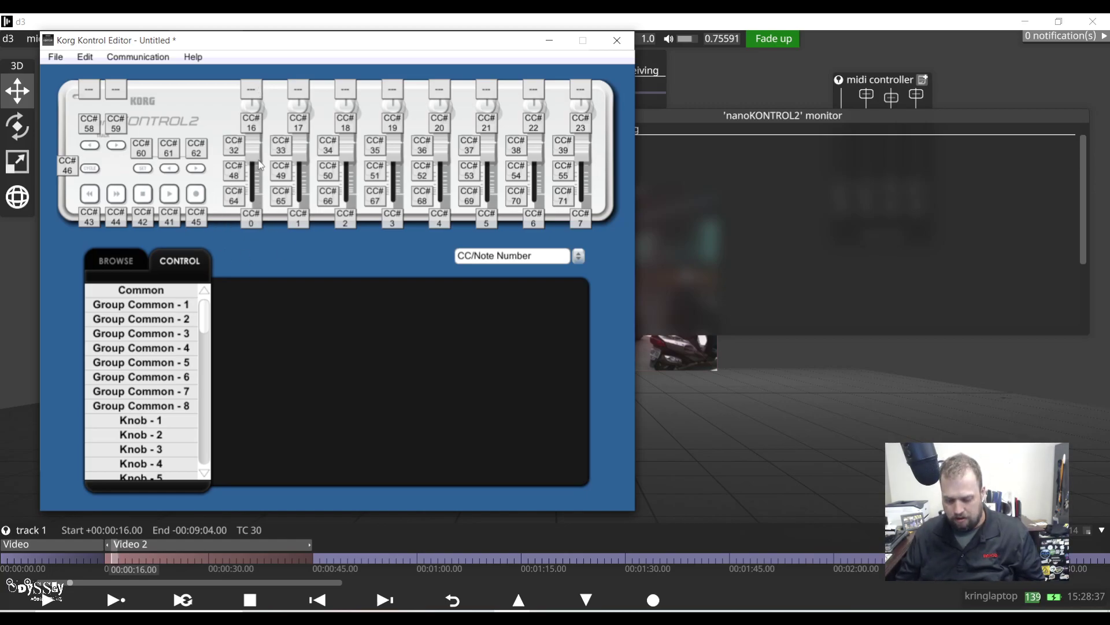
Step: Keep the first slider enabled and set record button 1 (CC 64) to send note E4
{"action": "left_click", "coordinate": [250, 223]}
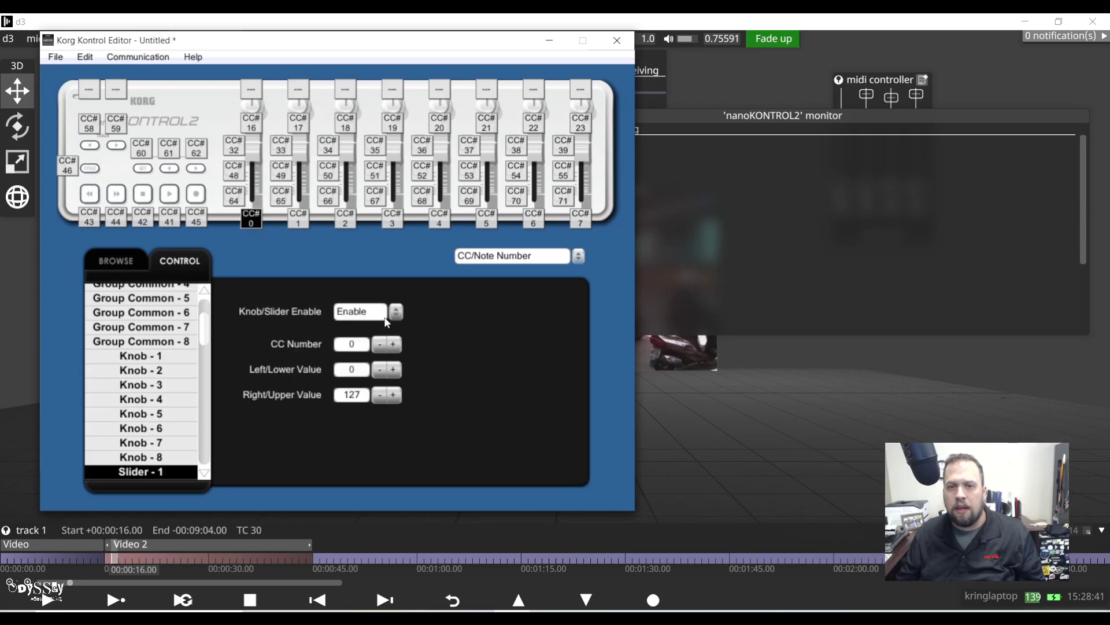
{"action": "left_click", "coordinate": [382, 317]}
{"action": "left_click", "coordinate": [436, 306]}
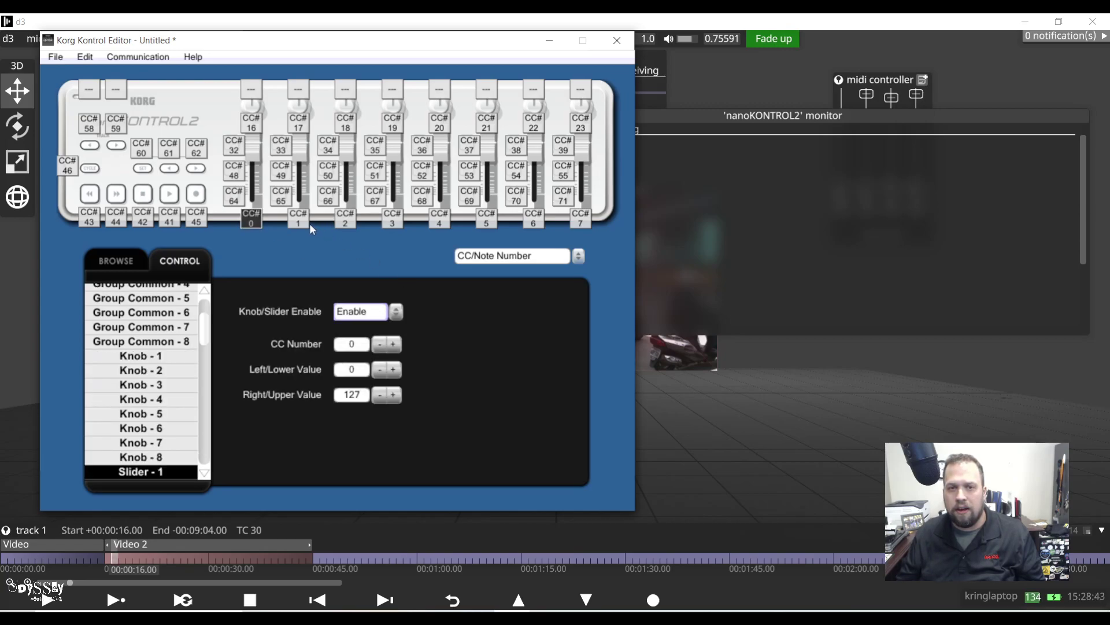
{"action": "left_click", "coordinate": [234, 196]}
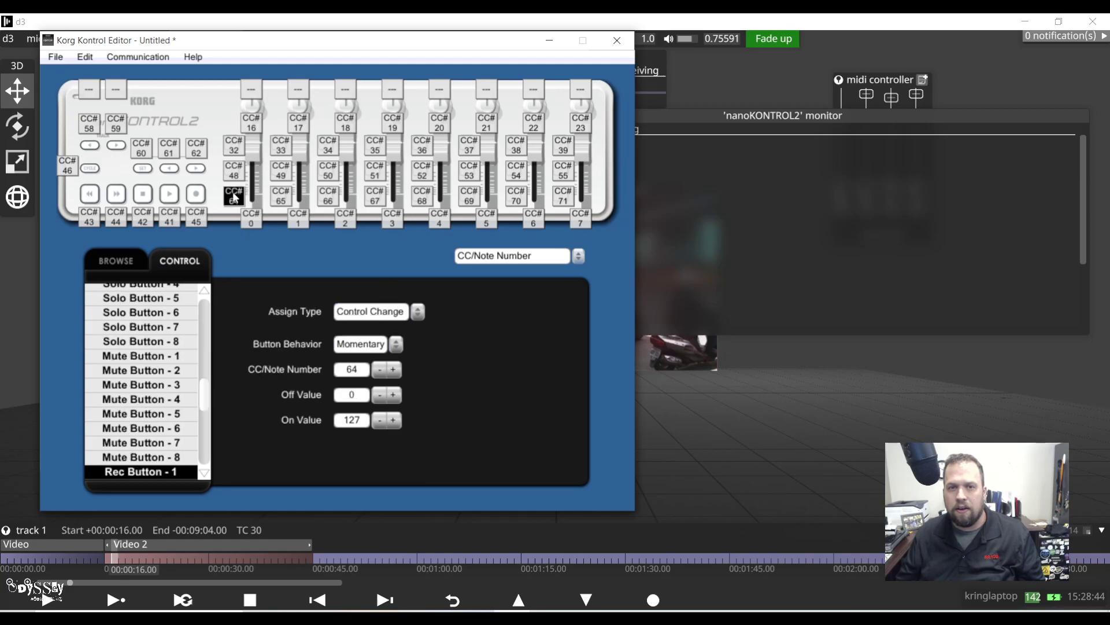
{"action": "left_click", "coordinate": [395, 312]}
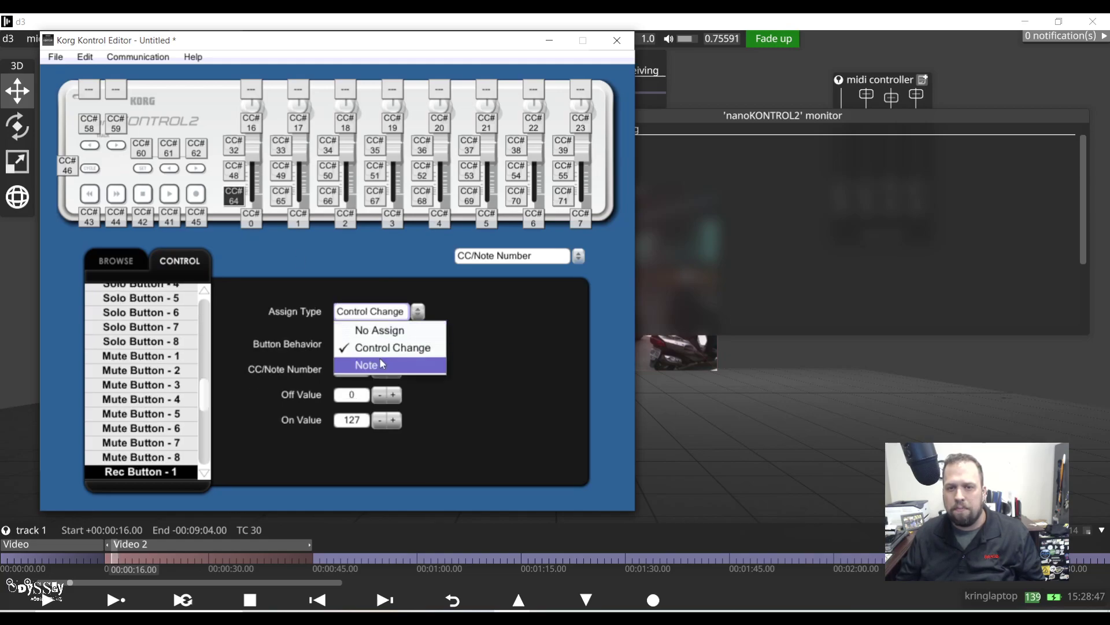
{"action": "left_click", "coordinate": [380, 363]}
Step: Set record buttons CC 65, 66 and 67 to send notes F4, F#4 and G4
{"action": "left_click", "coordinate": [277, 197]}
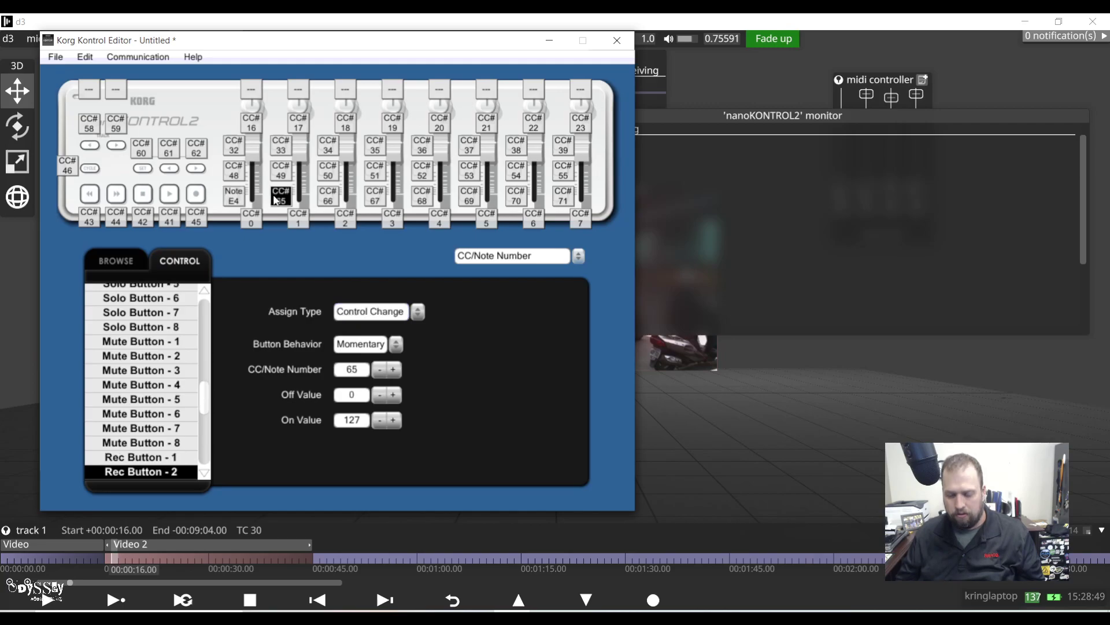
{"action": "left_click", "coordinate": [371, 317]}
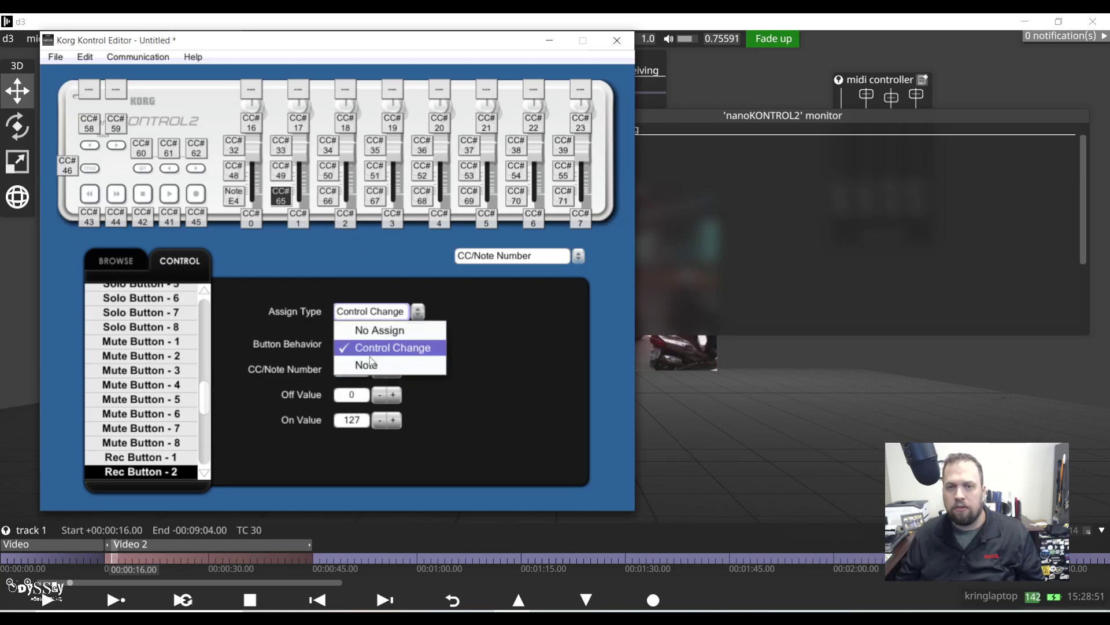
{"action": "left_click", "coordinate": [369, 364]}
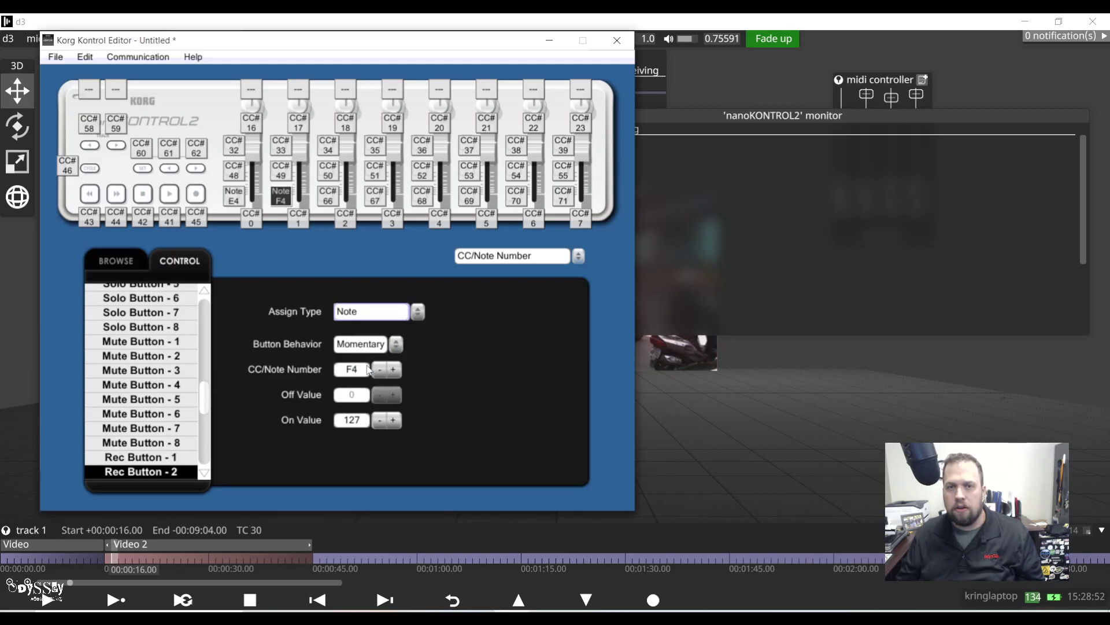
{"action": "left_click", "coordinate": [331, 199]}
{"action": "left_click", "coordinate": [373, 312]}
{"action": "left_click", "coordinate": [373, 363]}
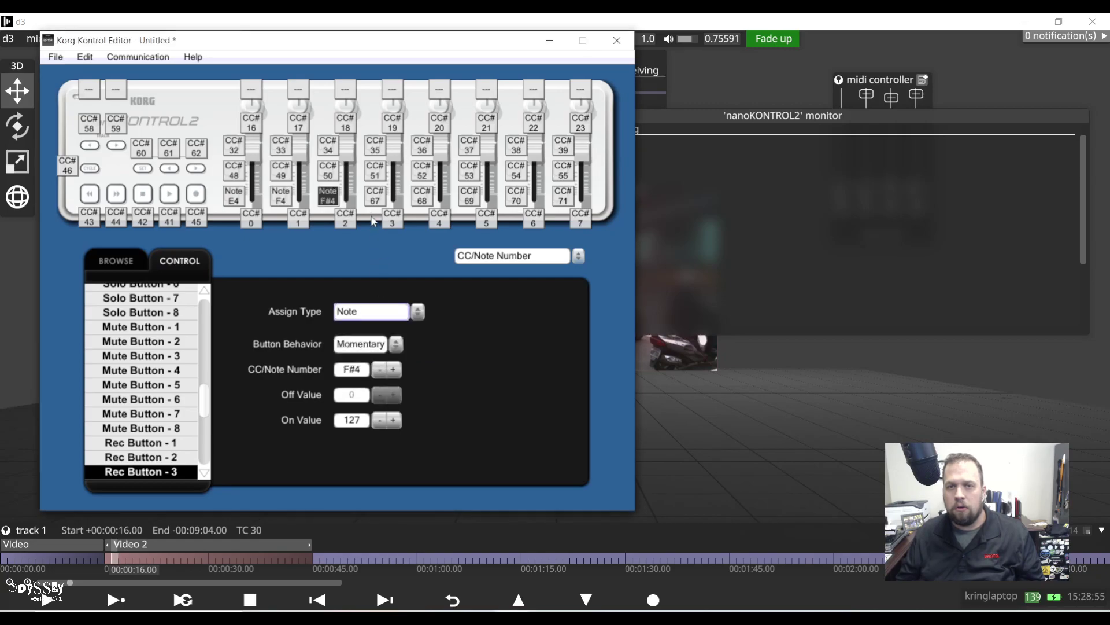
{"action": "left_click", "coordinate": [375, 197]}
{"action": "left_click", "coordinate": [372, 313]}
{"action": "left_click", "coordinate": [371, 364]}
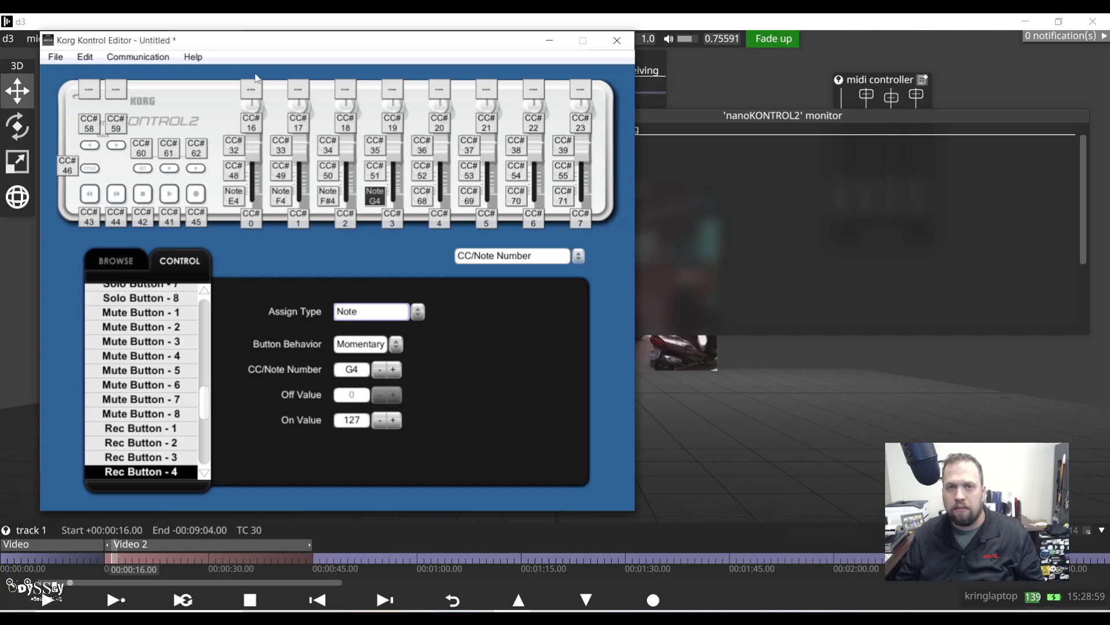
Step: Try writing the scene data to the nanoKONTROL2 twice, dismissing the MIDI port errors
{"action": "left_click", "coordinate": [137, 56]}
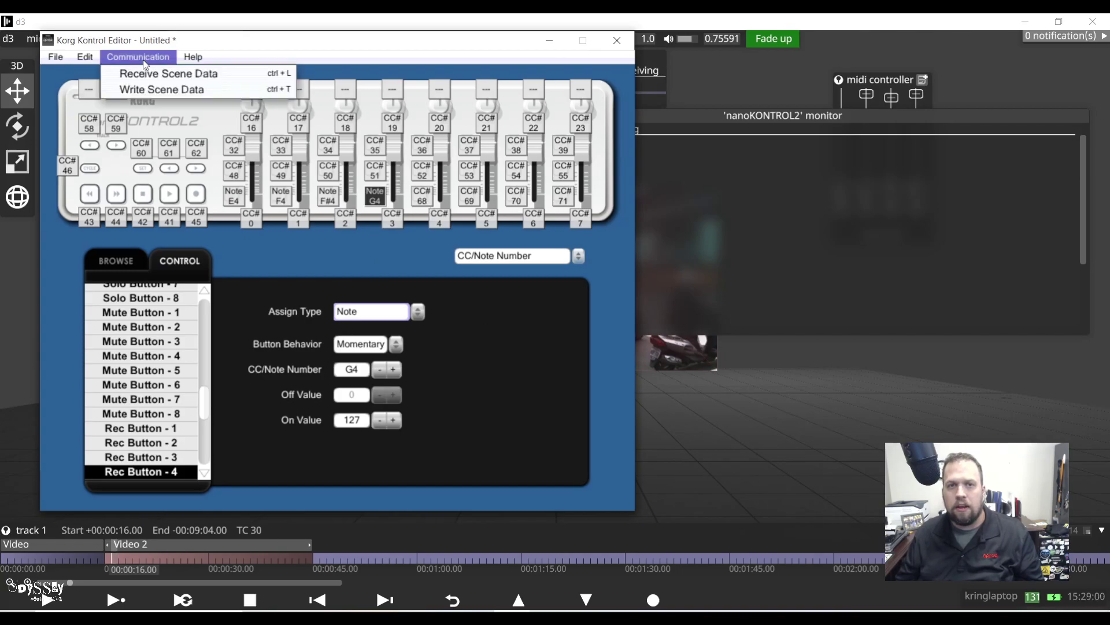
{"action": "left_click", "coordinate": [138, 90]}
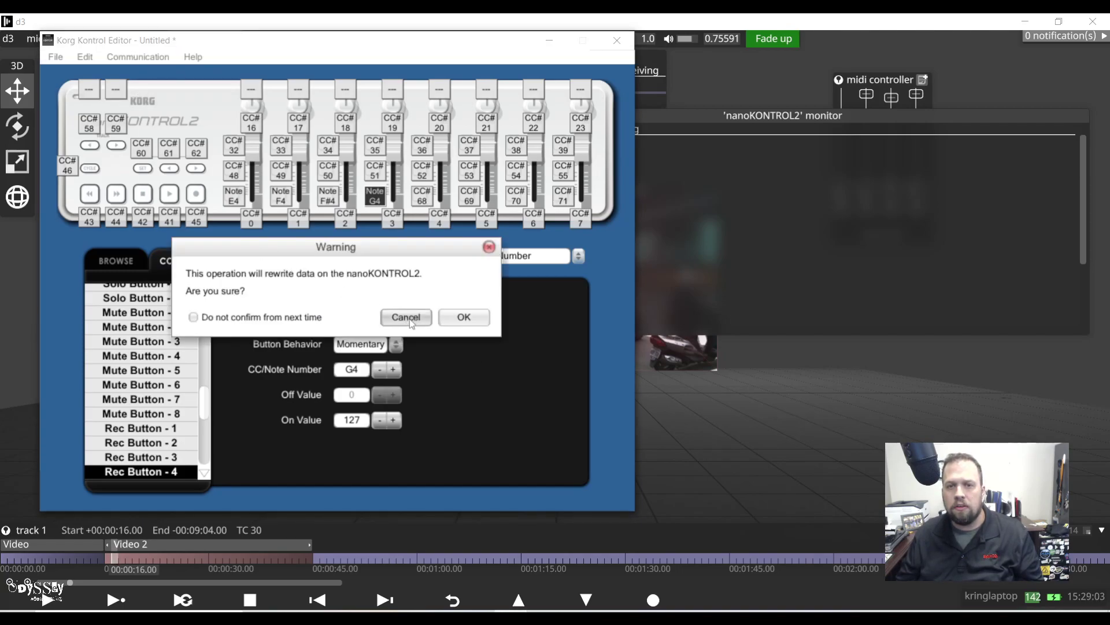
{"action": "left_click", "coordinate": [459, 317]}
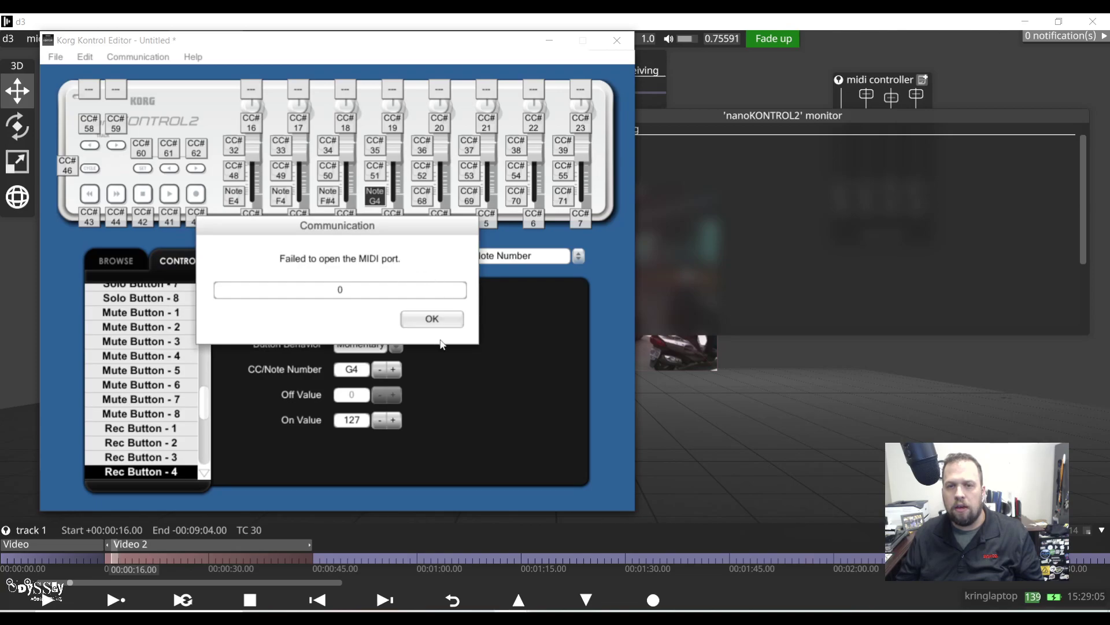
{"action": "left_click", "coordinate": [436, 324]}
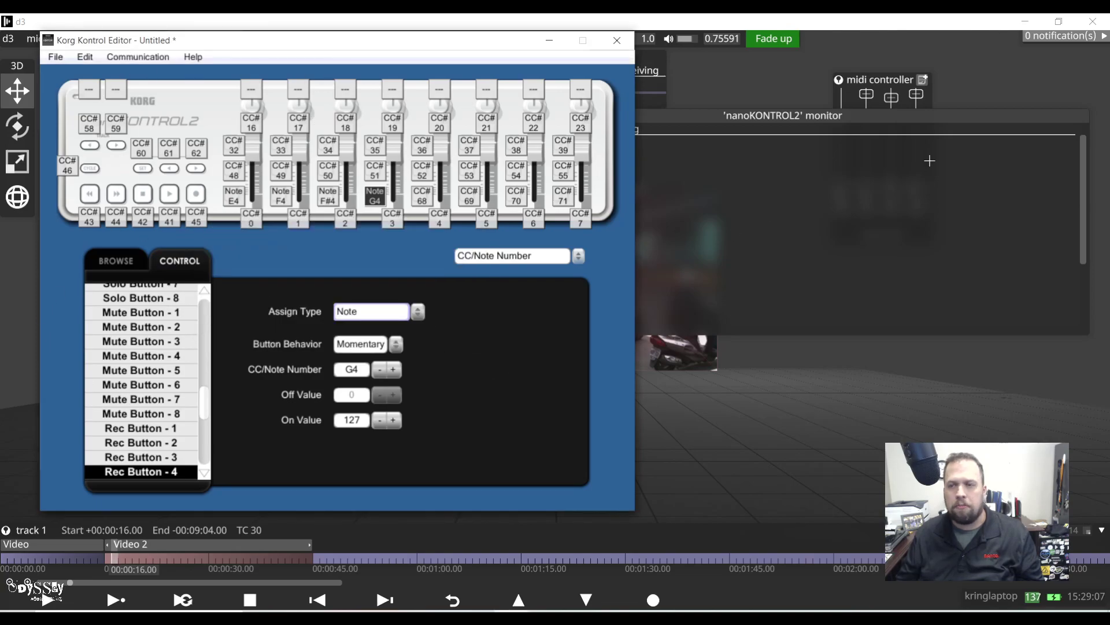
{"action": "left_click", "coordinate": [140, 58]}
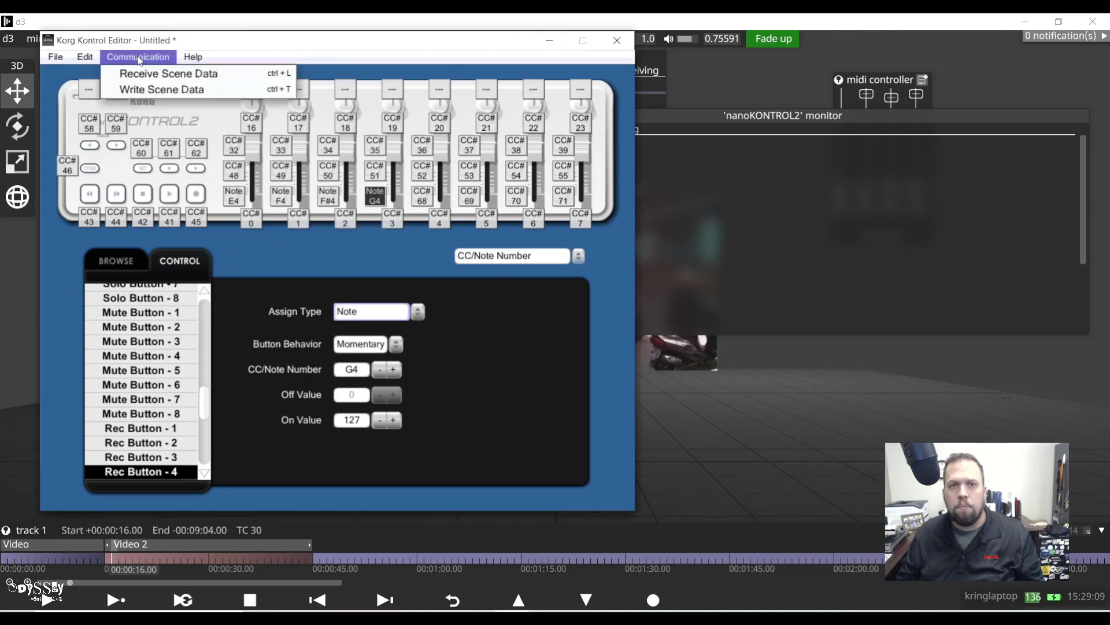
{"action": "left_click", "coordinate": [143, 90]}
{"action": "left_click", "coordinate": [460, 317]}
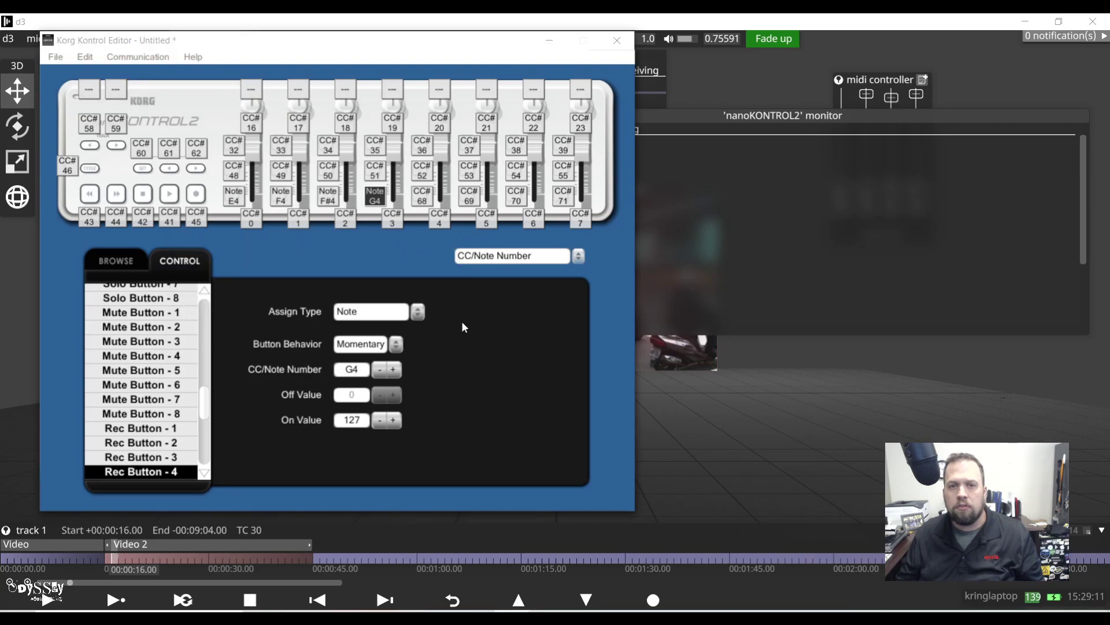
{"action": "left_click", "coordinate": [432, 318]}
Step: Save the d3 project and exit via Options > Save And Exit
{"action": "key", "text": "alt+Tab"}
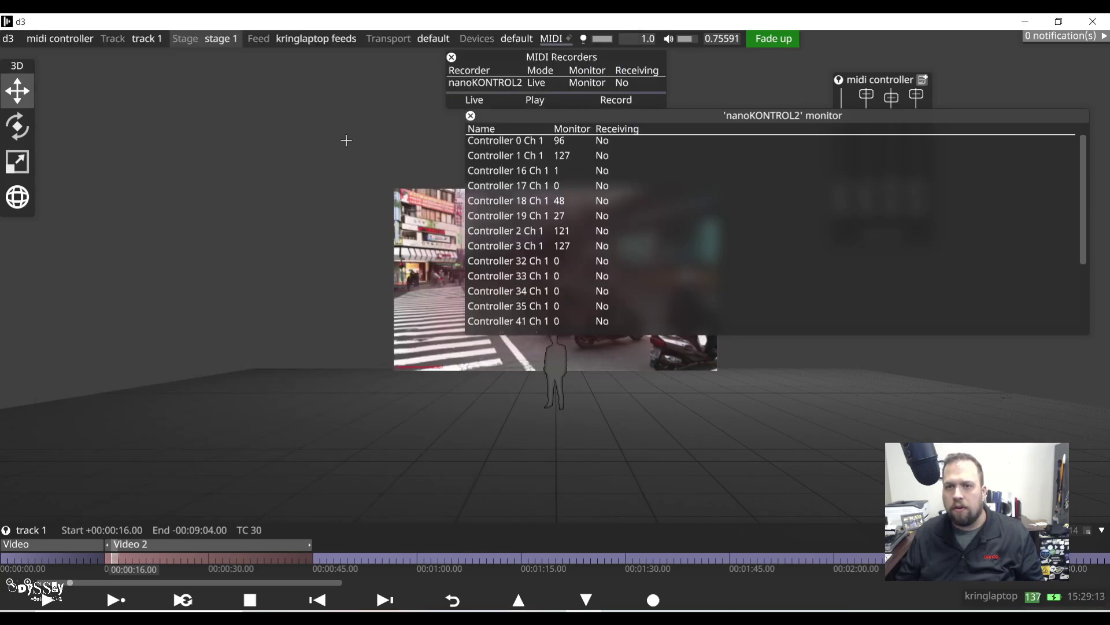
{"action": "left_click", "coordinate": [8, 39]}
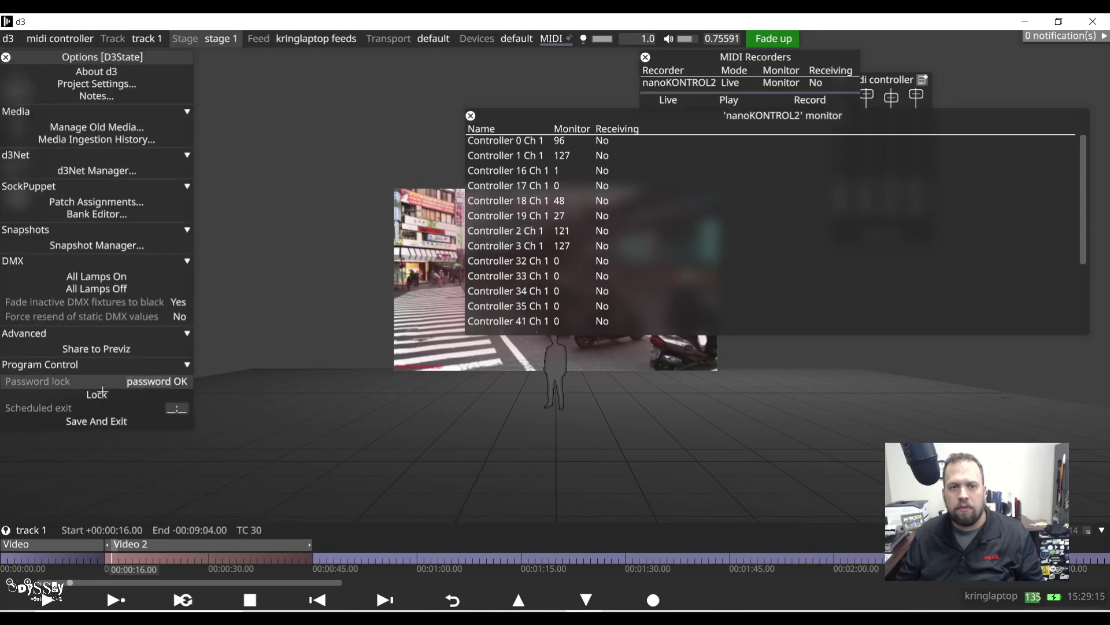
{"action": "left_click", "coordinate": [89, 422]}
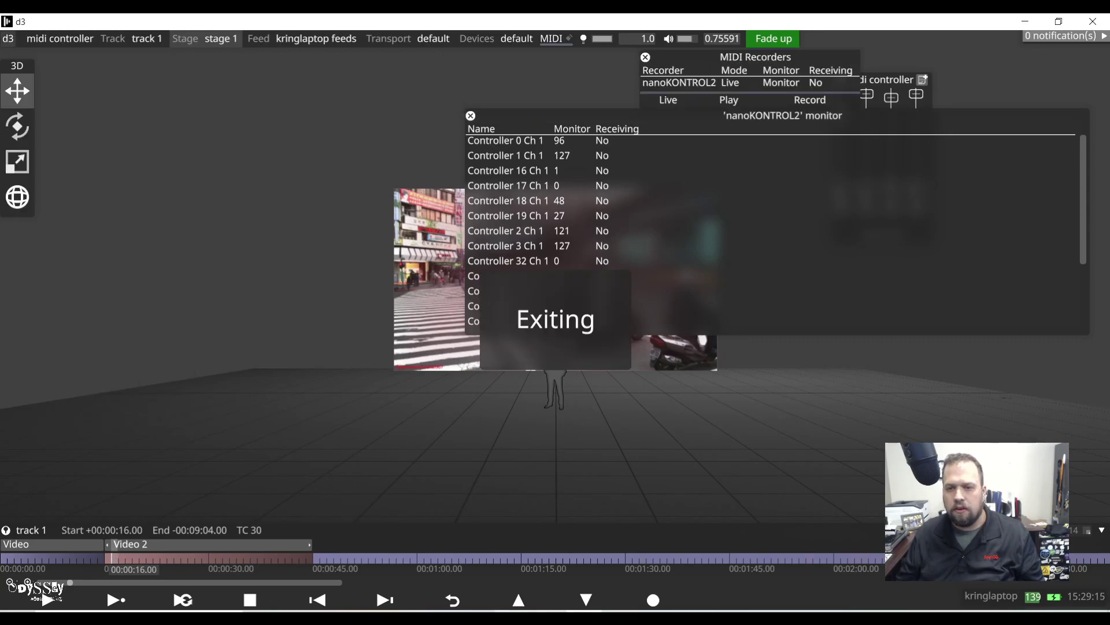
Step: Write the scene data to the nanoKONTROL2, confirming the overwrite, and return to d3
{"action": "key", "text": "alt+Tab"}
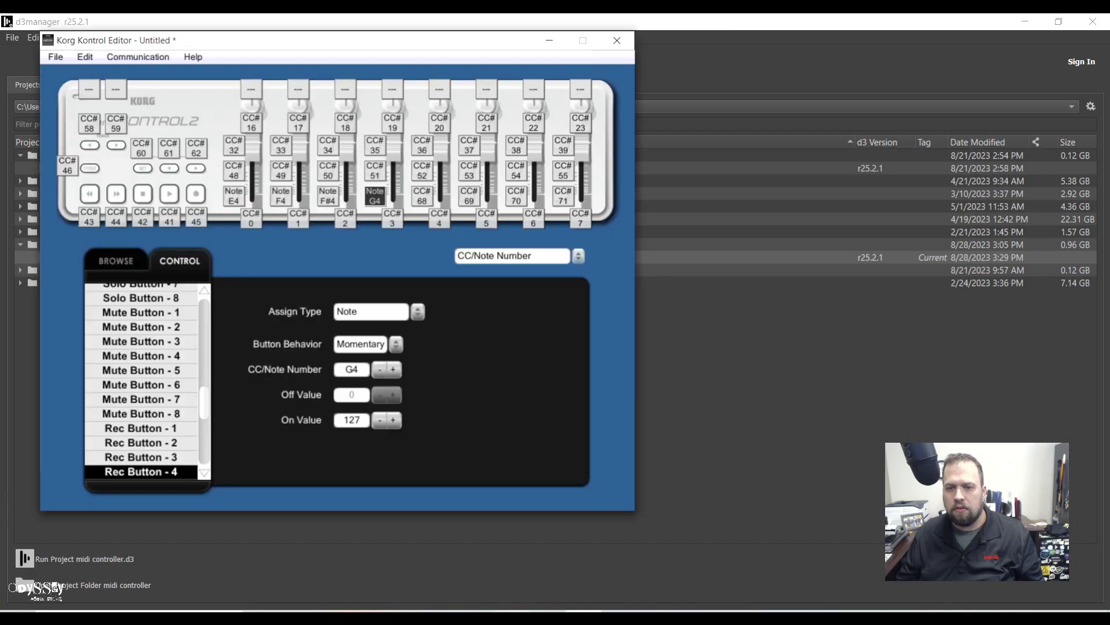
{"action": "left_click", "coordinate": [137, 57]}
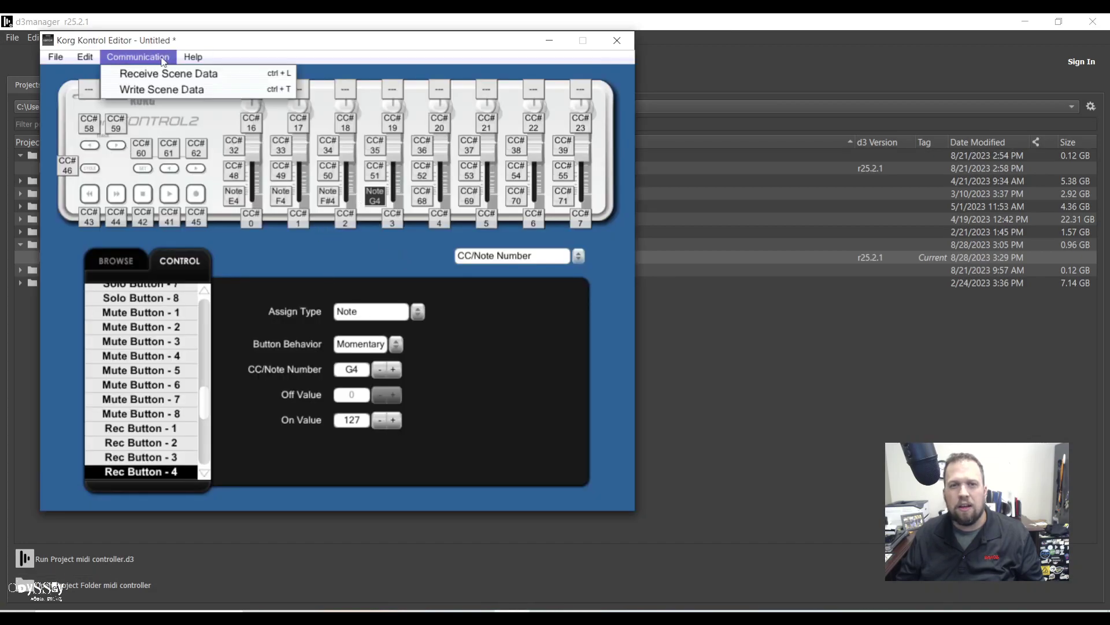
{"action": "left_click", "coordinate": [162, 88]}
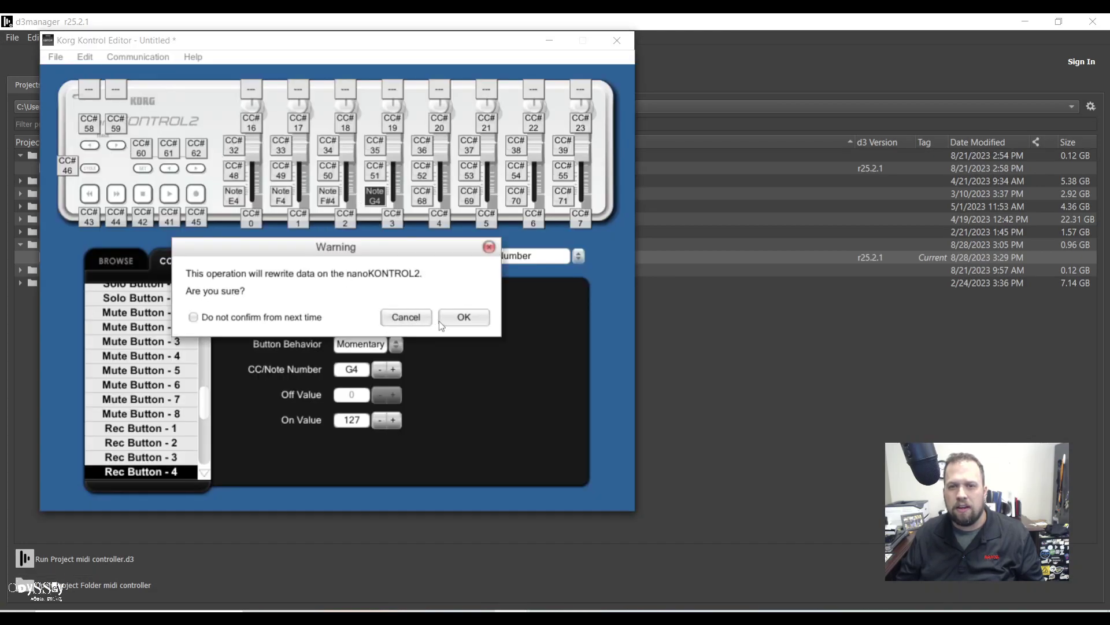
{"action": "left_click", "coordinate": [456, 318]}
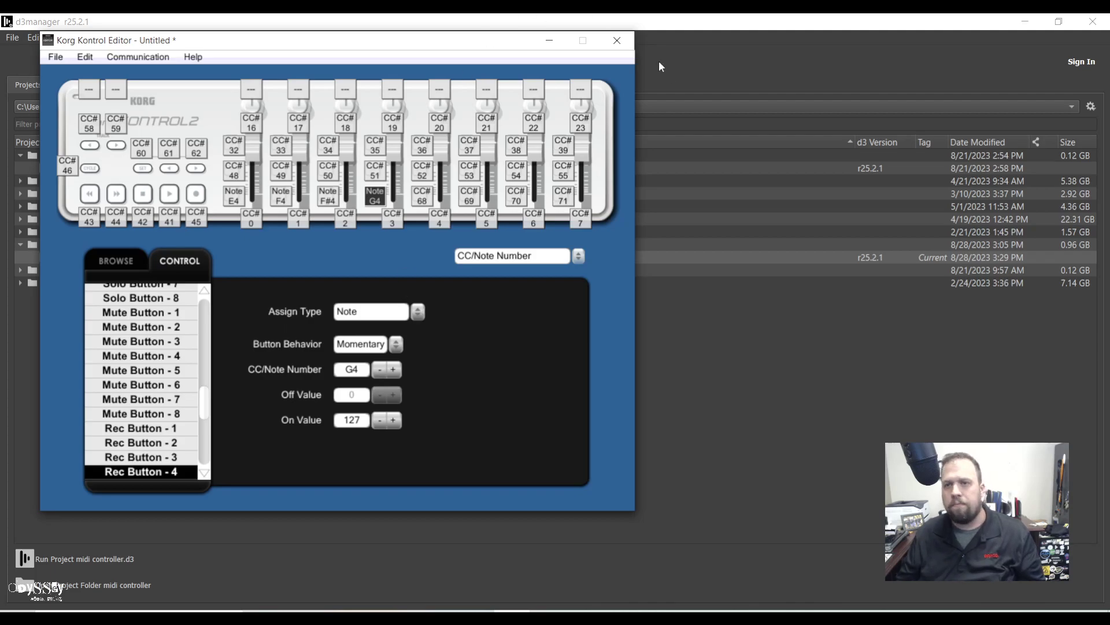
{"action": "key", "text": "alt+Tab"}
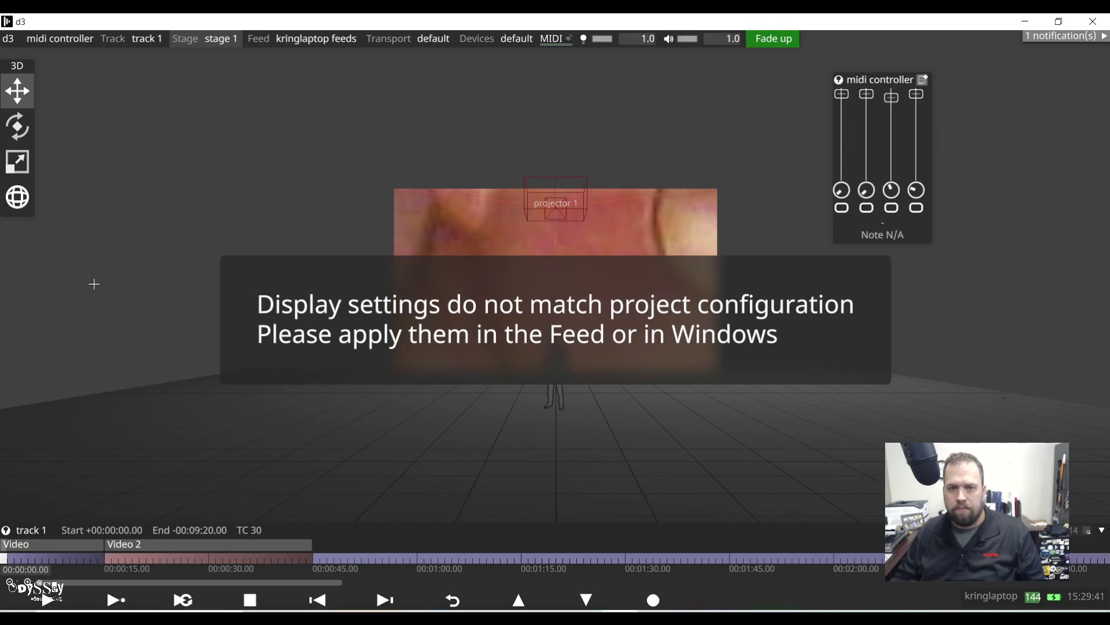
Step: Add a new Video 3 layer at 0:45 playing particles_face.mov
{"action": "left_click", "coordinate": [329, 559]}
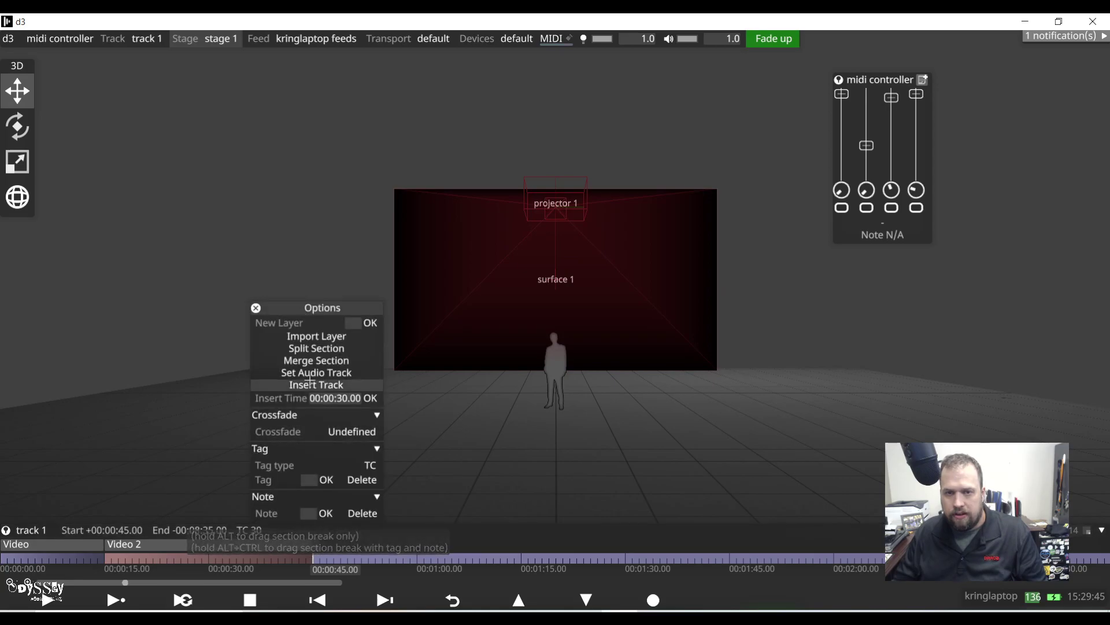
{"action": "left_click", "coordinate": [370, 323]}
{"action": "left_click", "coordinate": [367, 139]}
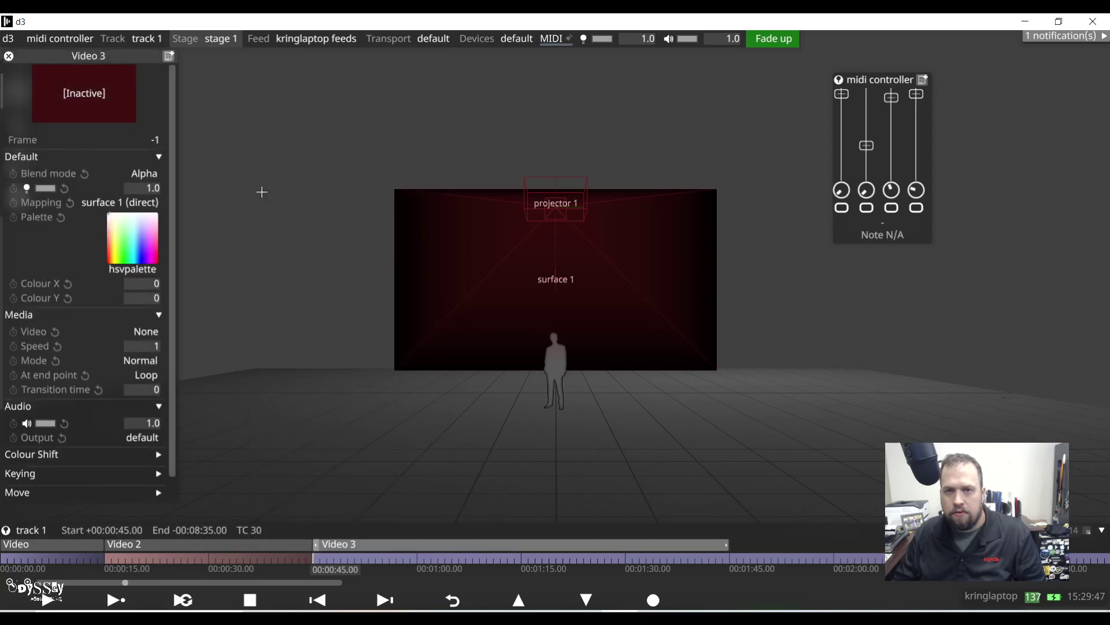
{"action": "left_click", "coordinate": [139, 332]}
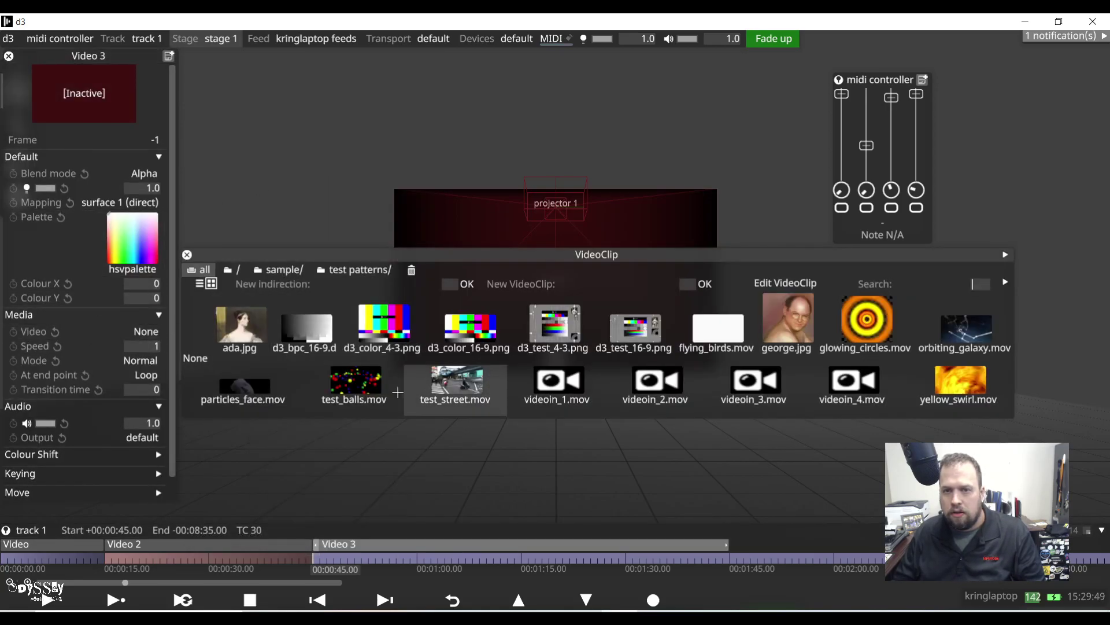
{"action": "left_click", "coordinate": [260, 389]}
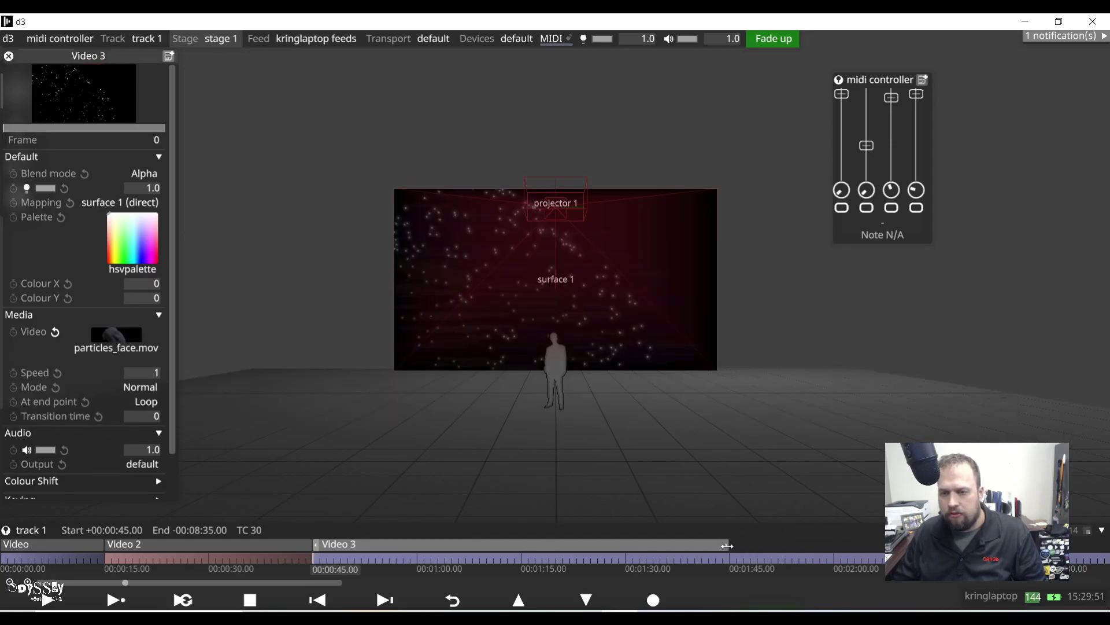
Step: Shorten Video 3 to end near 1:00, split the section there, and return to the start
{"action": "left_click_drag", "start_coordinate": [727, 546], "coordinate": [414, 548]}
{"action": "left_click", "coordinate": [417, 556]}
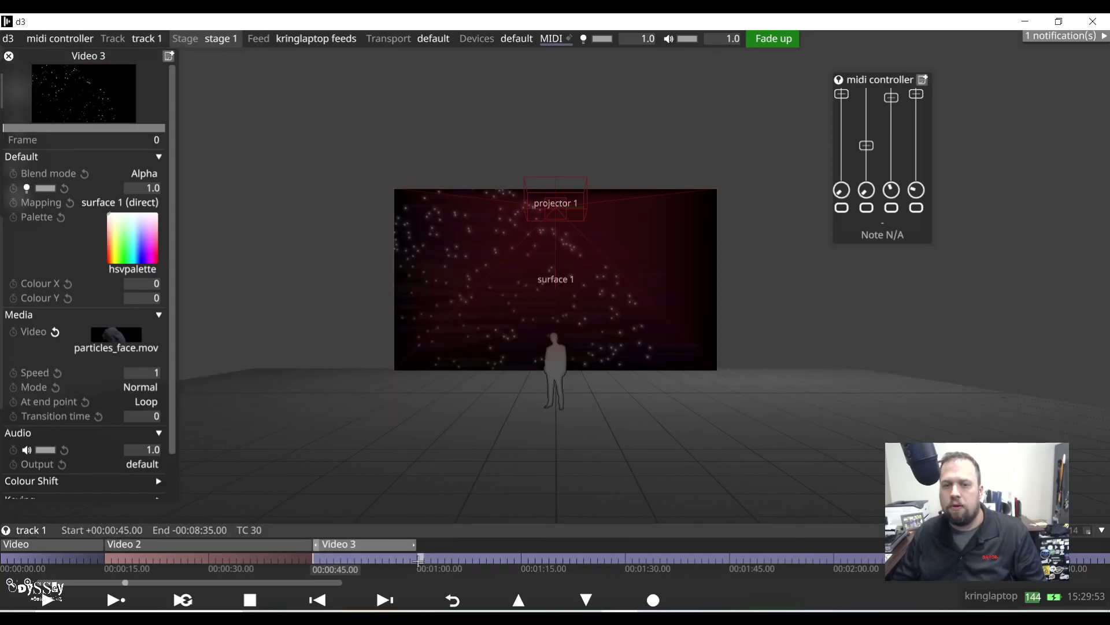
{"action": "right_click", "coordinate": [418, 557]}
{"action": "left_click", "coordinate": [418, 347]}
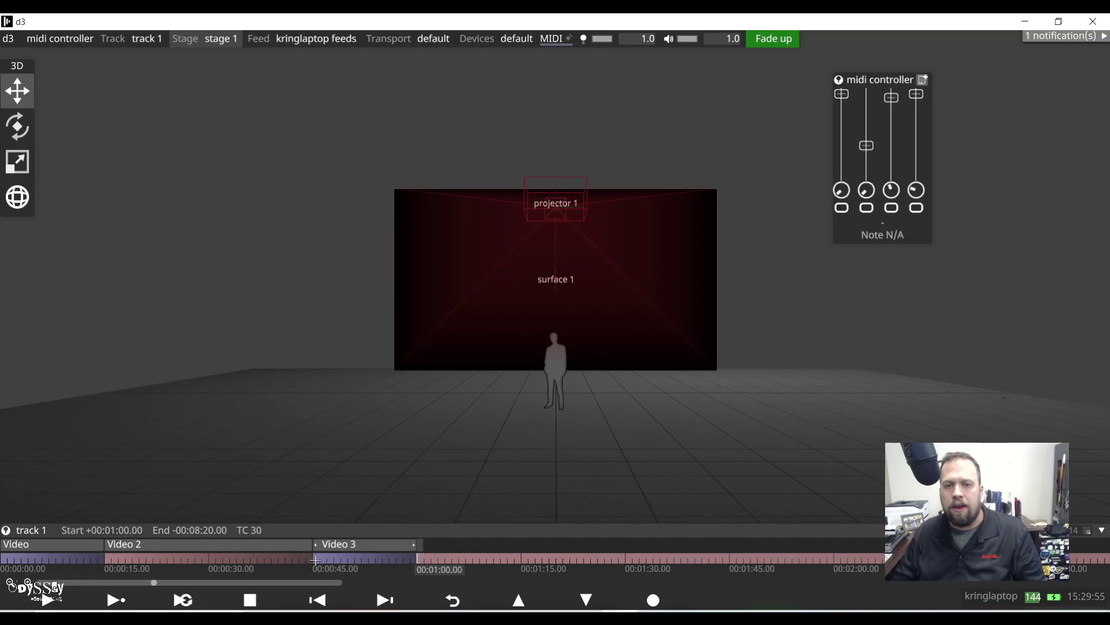
{"action": "left_click", "coordinate": [317, 600]}
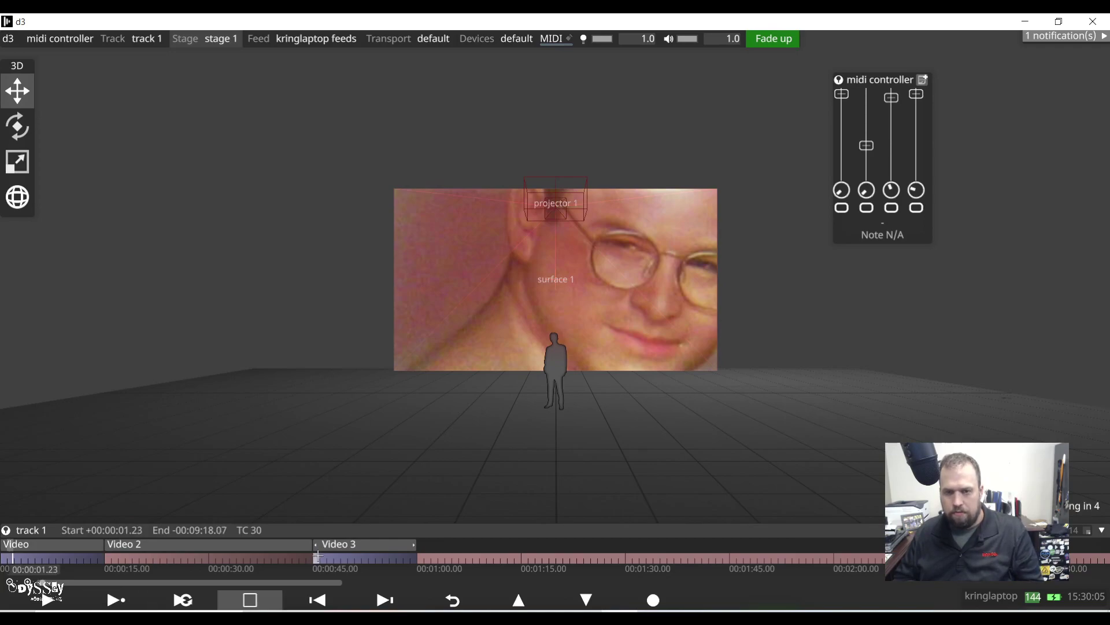
Step: Open the nanoKONTROL2 input monitor from the MIDI recorders list under the default device
{"action": "left_click", "coordinate": [517, 38]}
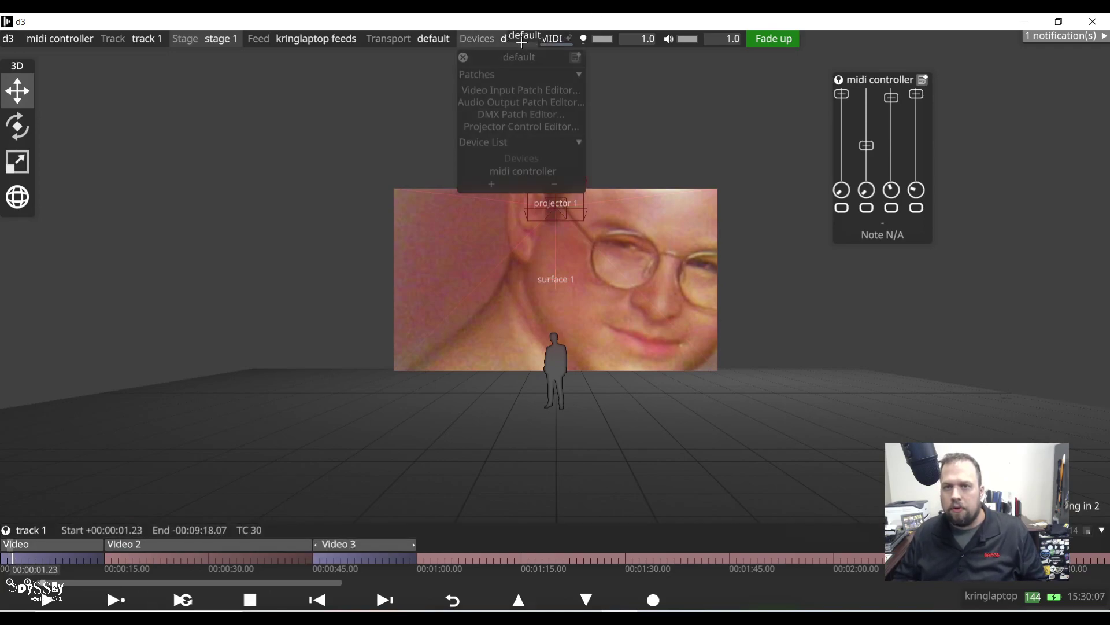
{"action": "left_click", "coordinate": [462, 57]}
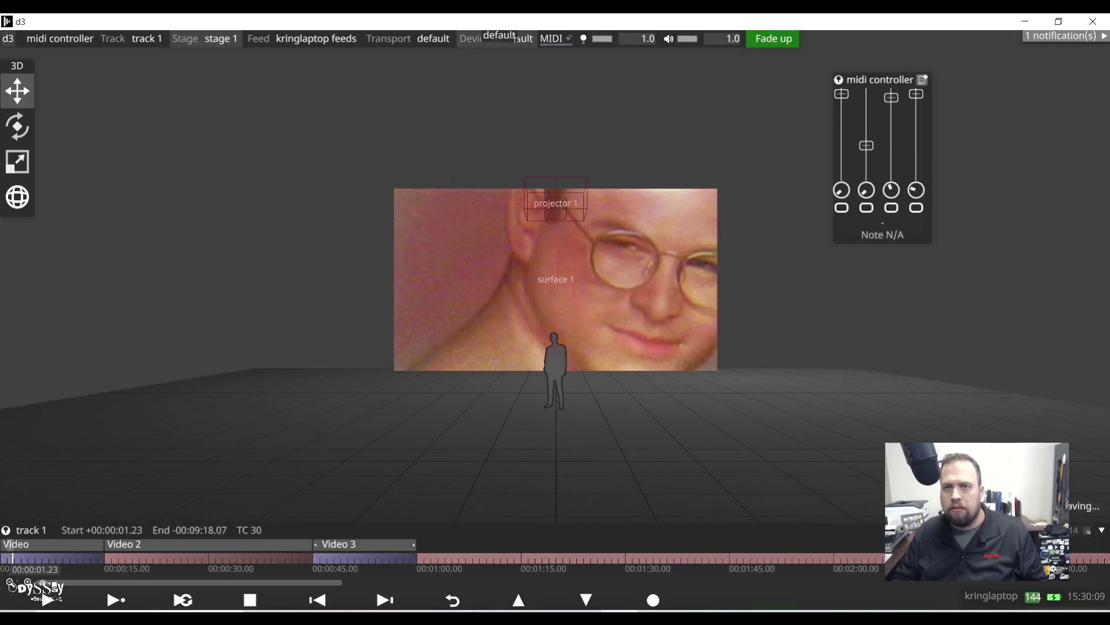
{"action": "left_click", "coordinate": [516, 38]}
{"action": "left_click", "coordinate": [477, 38]}
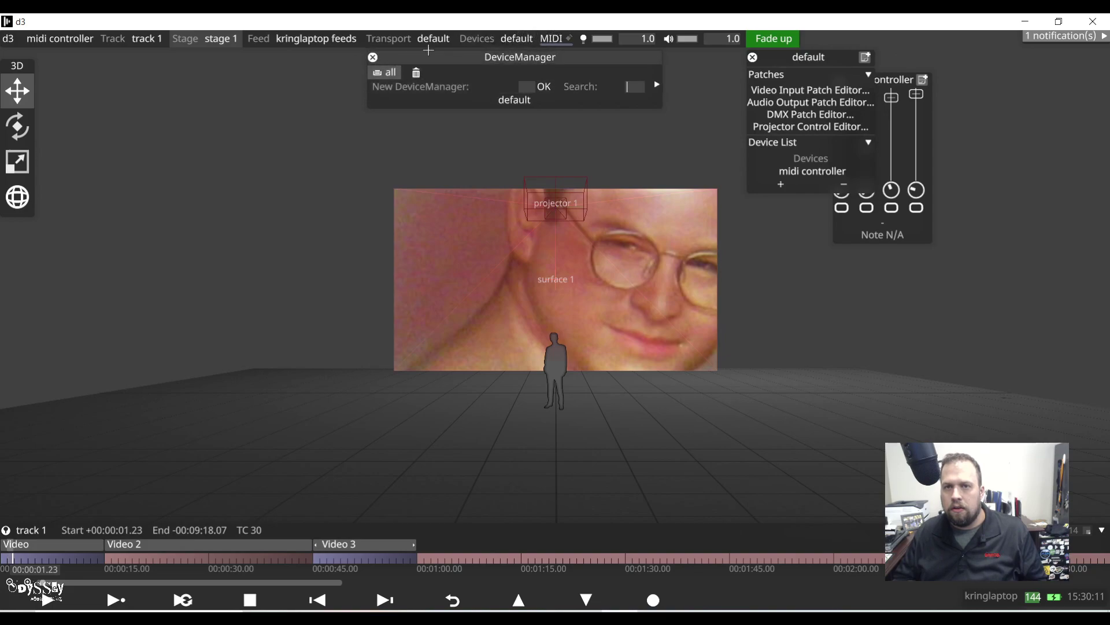
{"action": "left_click", "coordinate": [373, 57]}
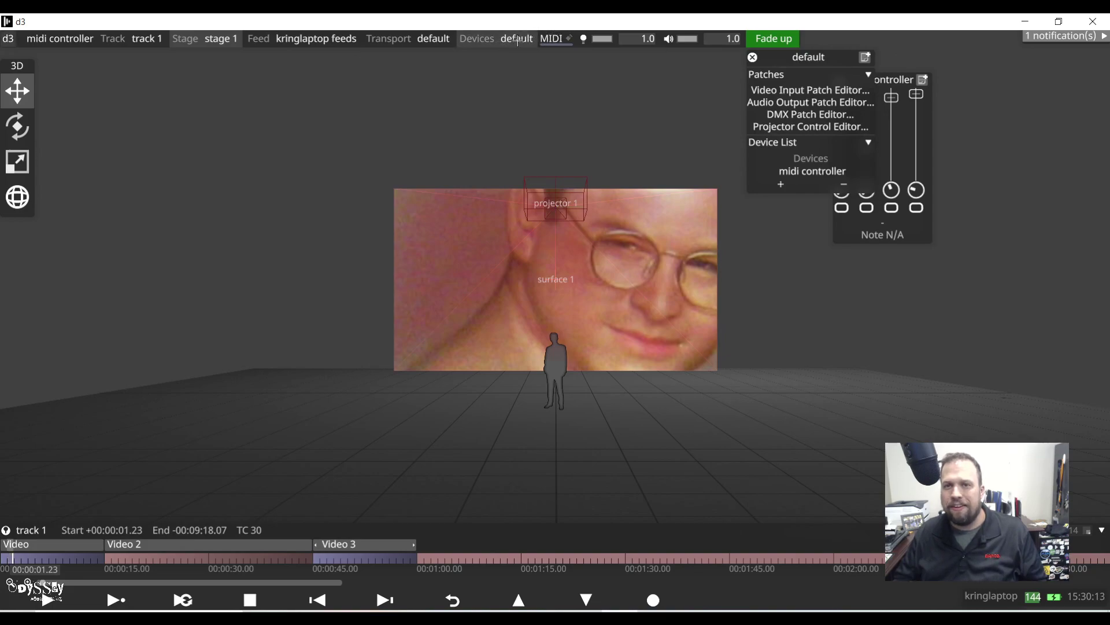
{"action": "left_click", "coordinate": [552, 39]}
{"action": "left_click", "coordinate": [511, 83]}
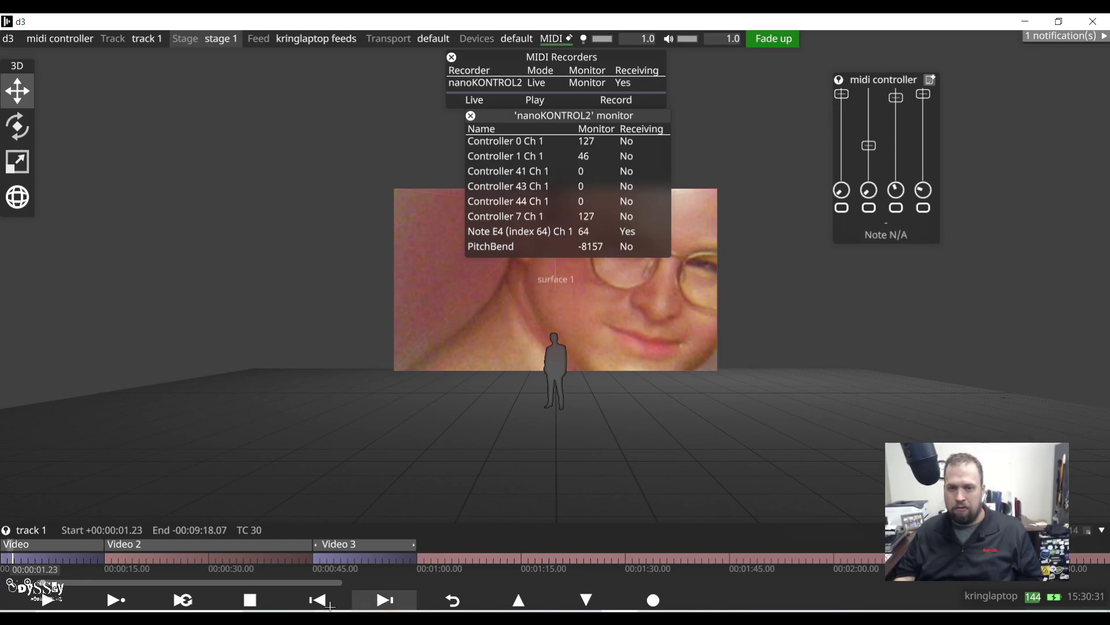
Step: Tag the Video 3 section at 0:45 with MIDI tag 64
{"action": "left_click", "coordinate": [316, 557]}
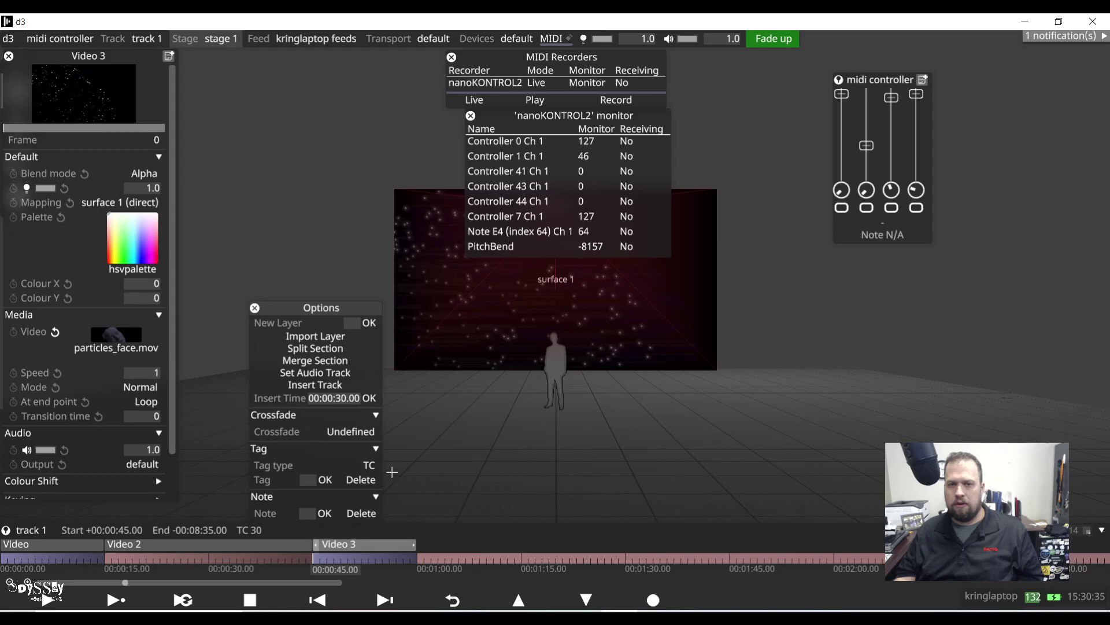
{"action": "left_click", "coordinate": [368, 463]}
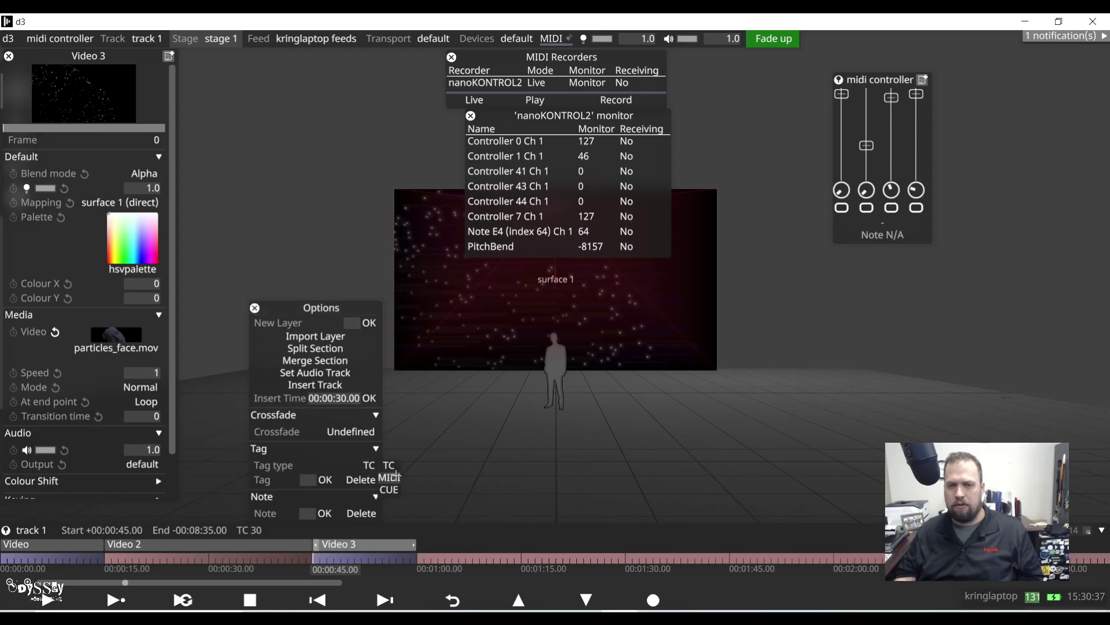
{"action": "left_click", "coordinate": [394, 477]}
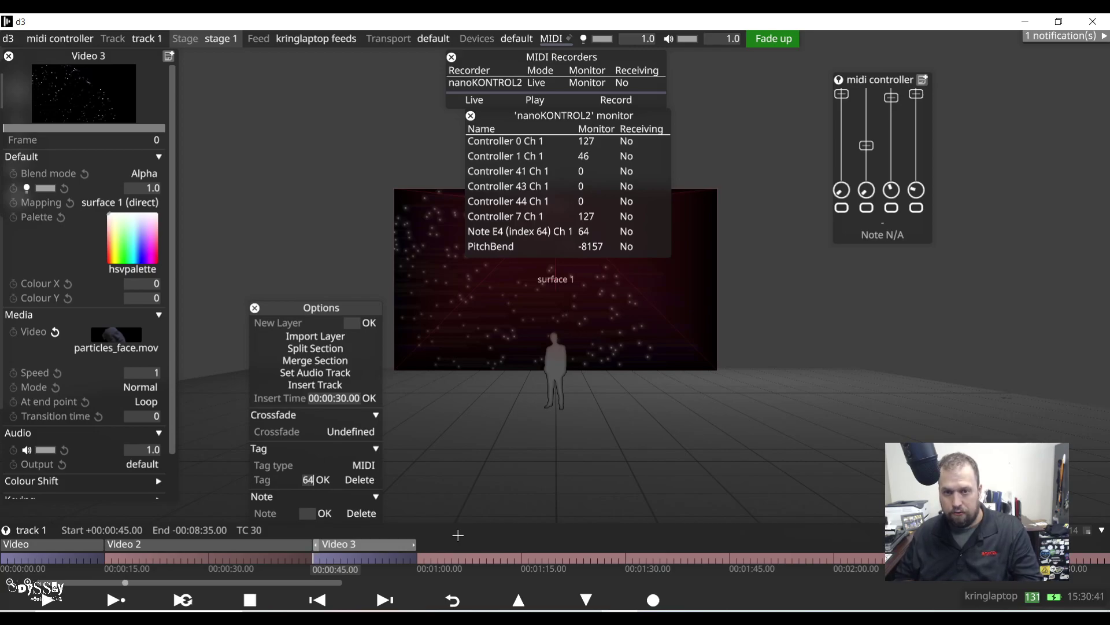
{"action": "left_click", "coordinate": [324, 479]}
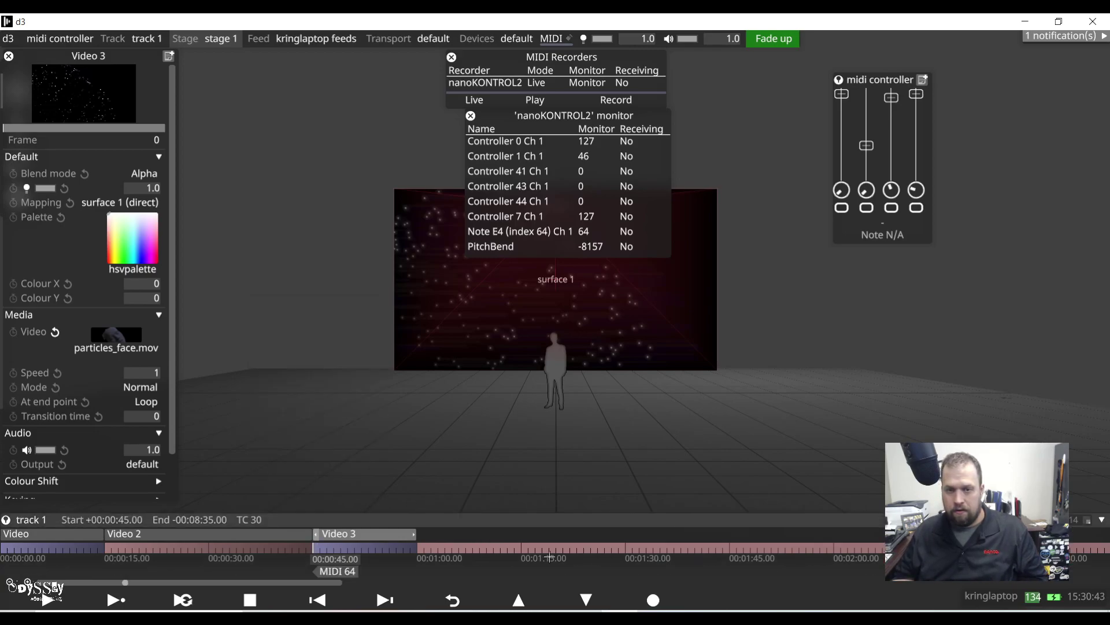
Step: Play from about 1:16 to the section end to test playback
{"action": "left_click", "coordinate": [533, 549]}
{"action": "key", "text": "space"}
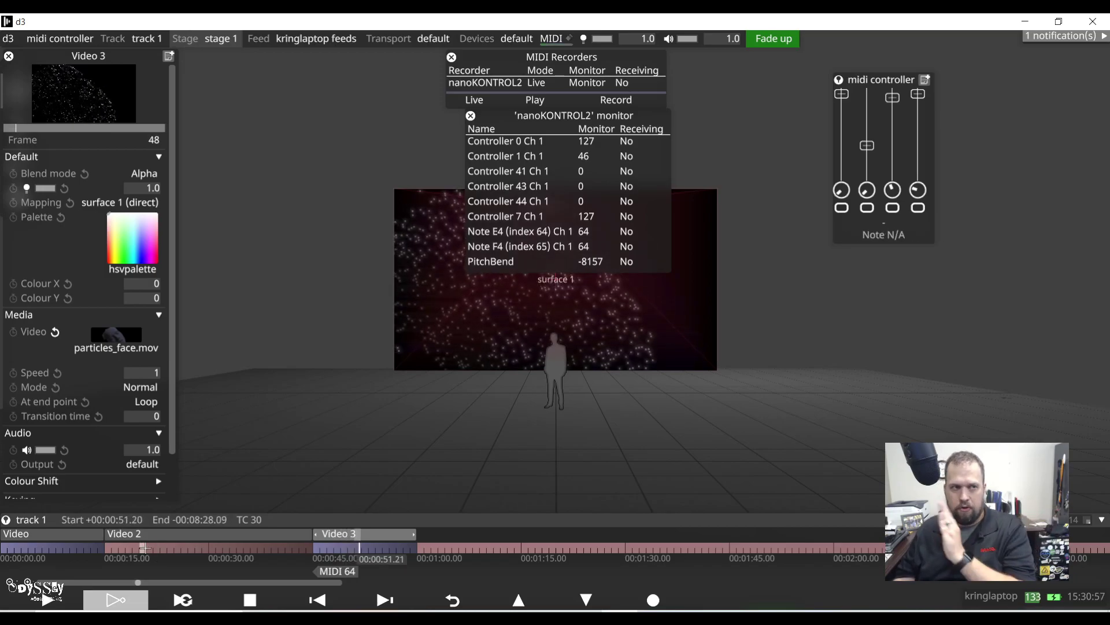
{"action": "key", "text": "space"}
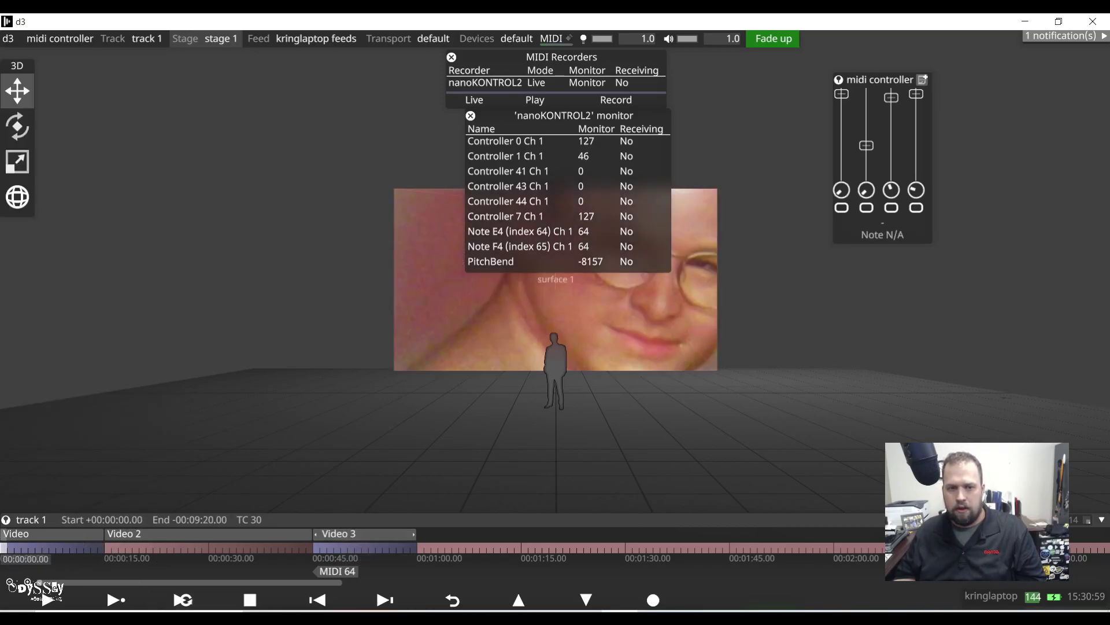
Step: Enter note 65 on the first section, then play from Video 3
{"action": "right_click", "coordinate": [4, 549]}
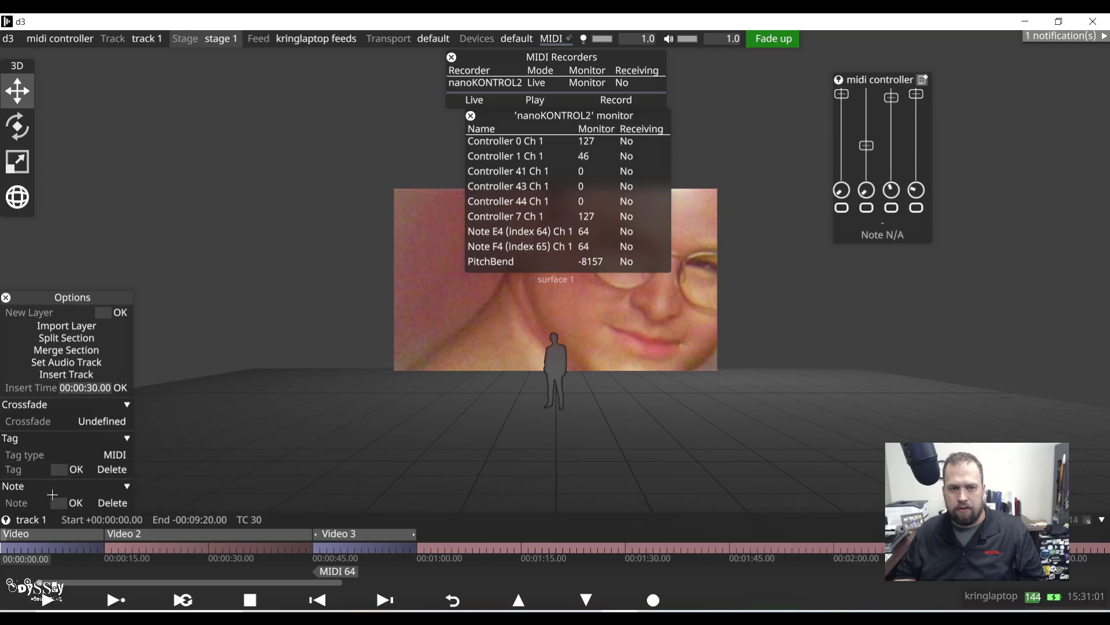
{"action": "left_click", "coordinate": [58, 502]}
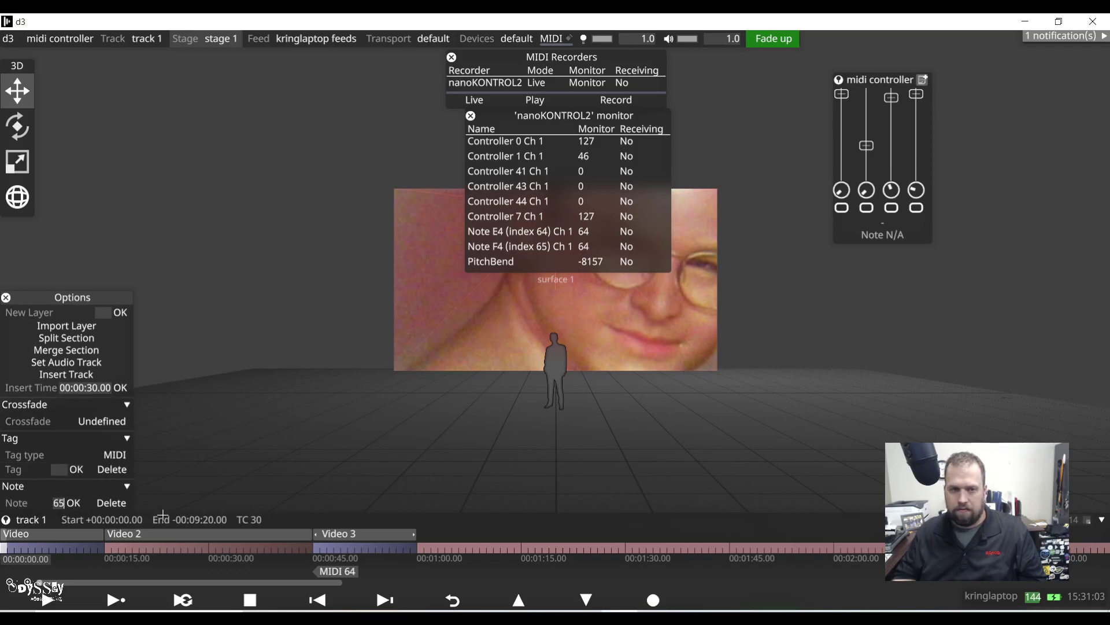
{"action": "type", "text": "65"}
{"action": "key", "text": "Return"}
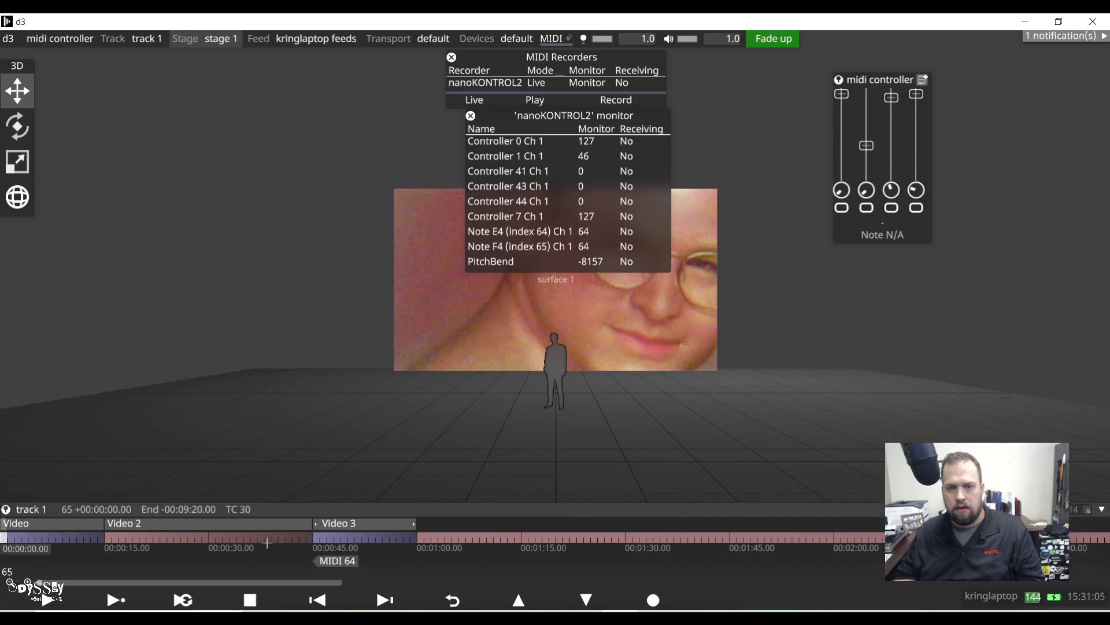
{"action": "left_click", "coordinate": [338, 537]}
{"action": "key", "text": "space"}
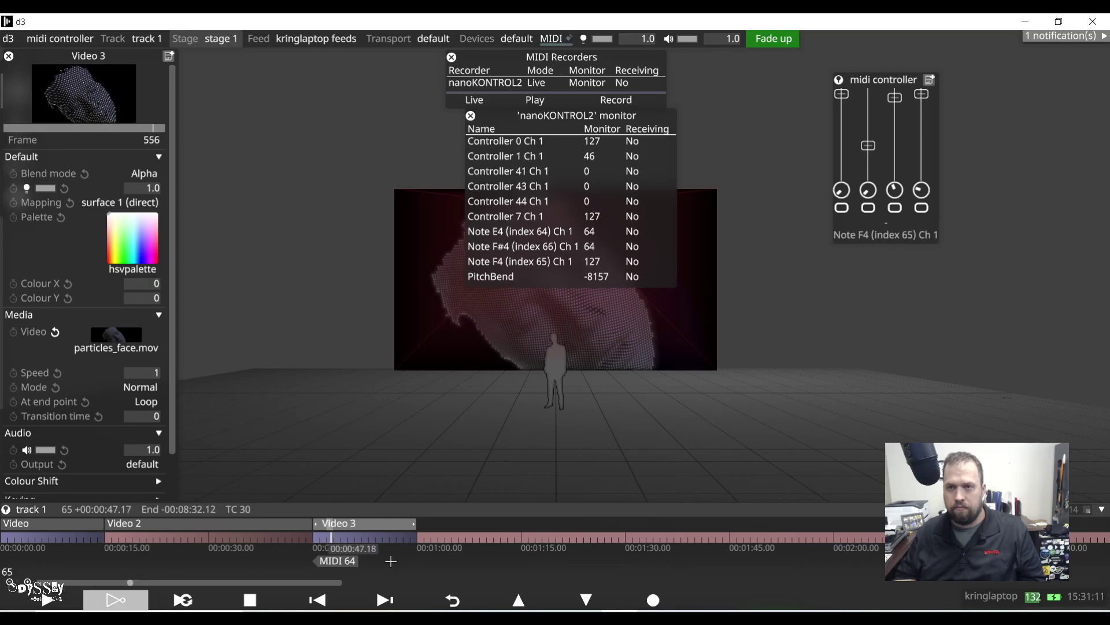
Step: Clear the mistaken note, tag the opening section MIDI 65, and play from Video 2
{"action": "left_click", "coordinate": [4, 538]}
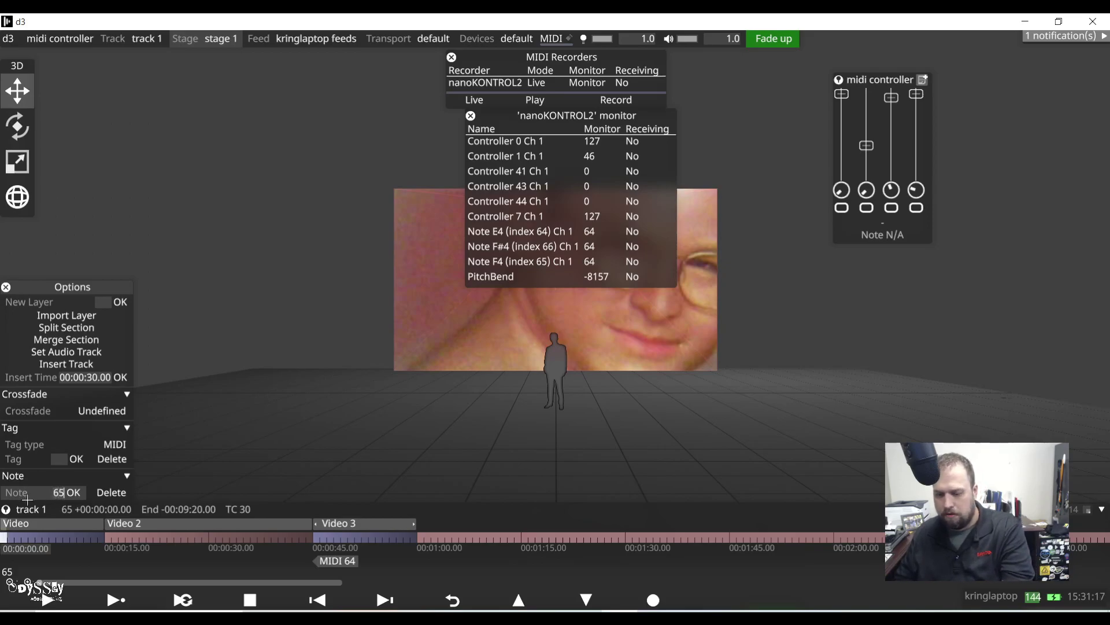
{"action": "left_click", "coordinate": [74, 492]}
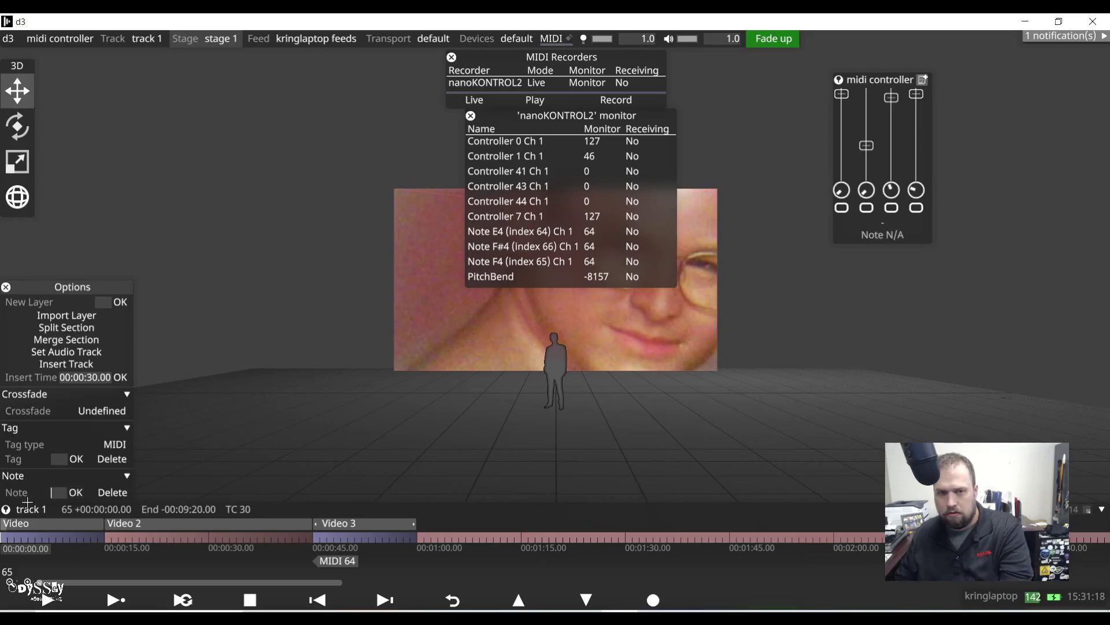
{"action": "left_click", "coordinate": [79, 461]}
{"action": "left_click", "coordinate": [250, 548]}
{"action": "key", "text": "space"}
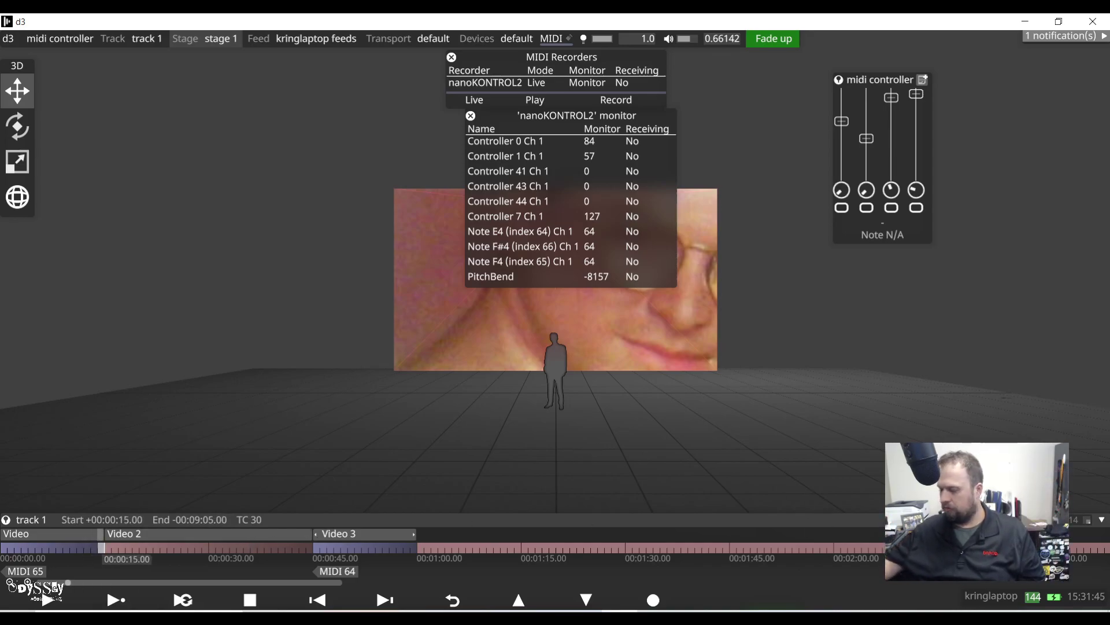
Step: Play through to the end of the section, leaving playback at 00:00:15
{"action": "key", "text": "F2"}
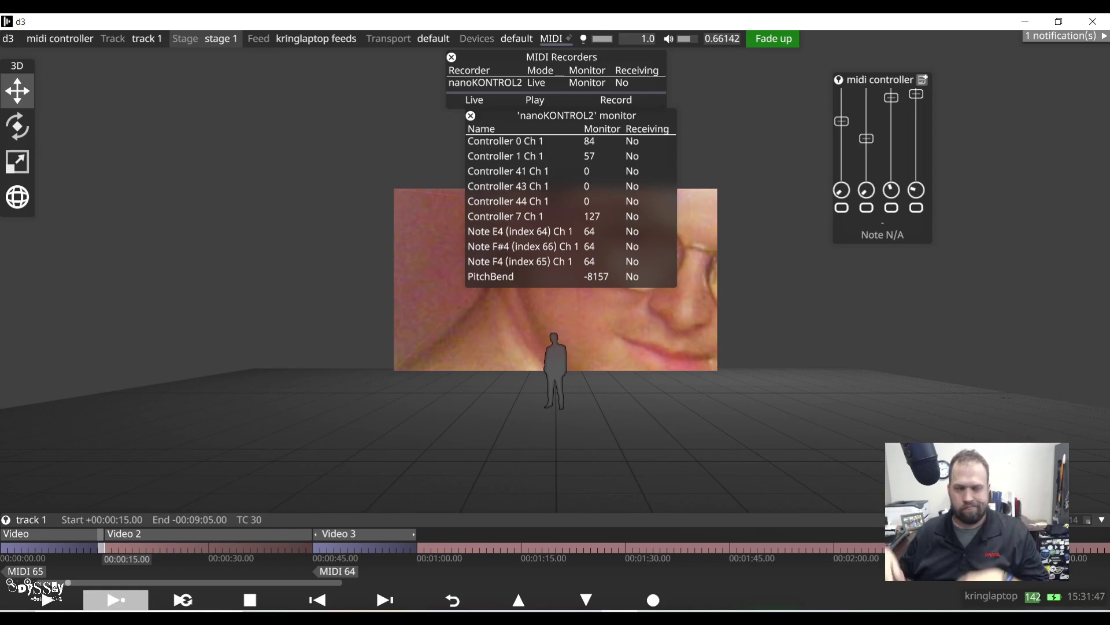